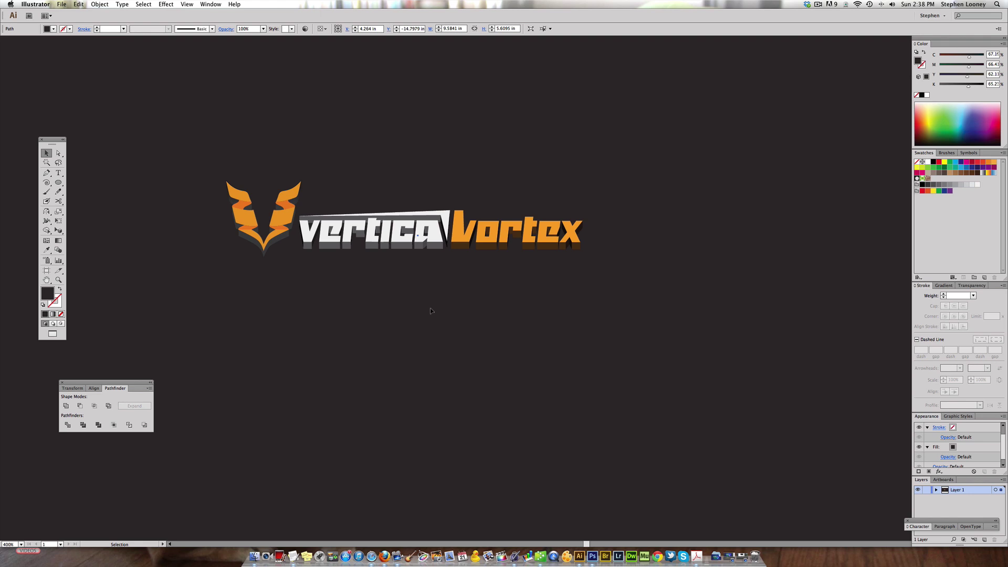
Select the Type tool to add text below the 3D logo.
left_click(58, 173)
Type 'verticalvortex' on a new text line below the 3D logo.
left_click(315, 324)
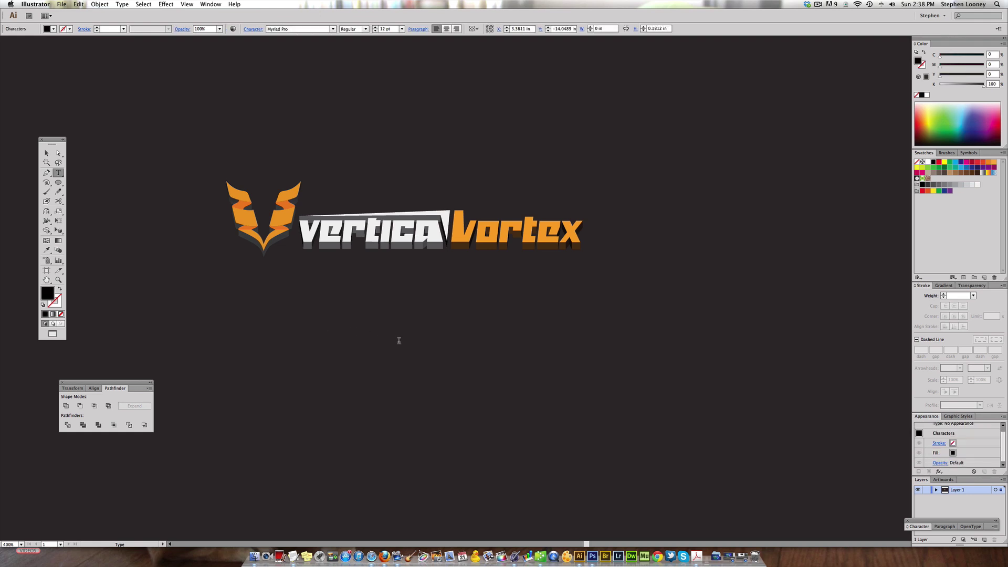
type("verticalvorte")
key("Escape")
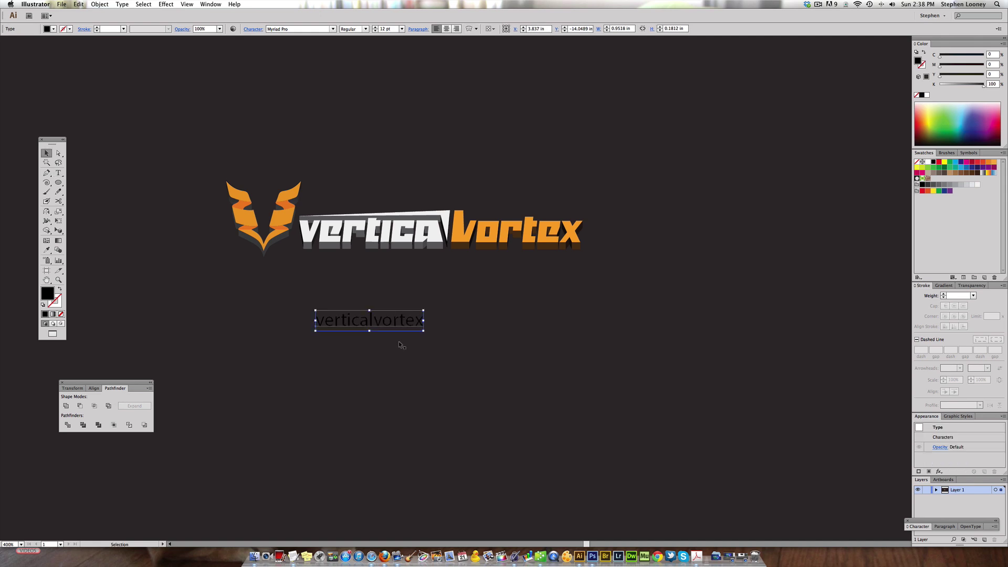
Set the text to Yukarimobile, enlarge it to about 27 pt, and fill it white.
left_click(309, 30)
type("Yukarimobile")
key("Return")
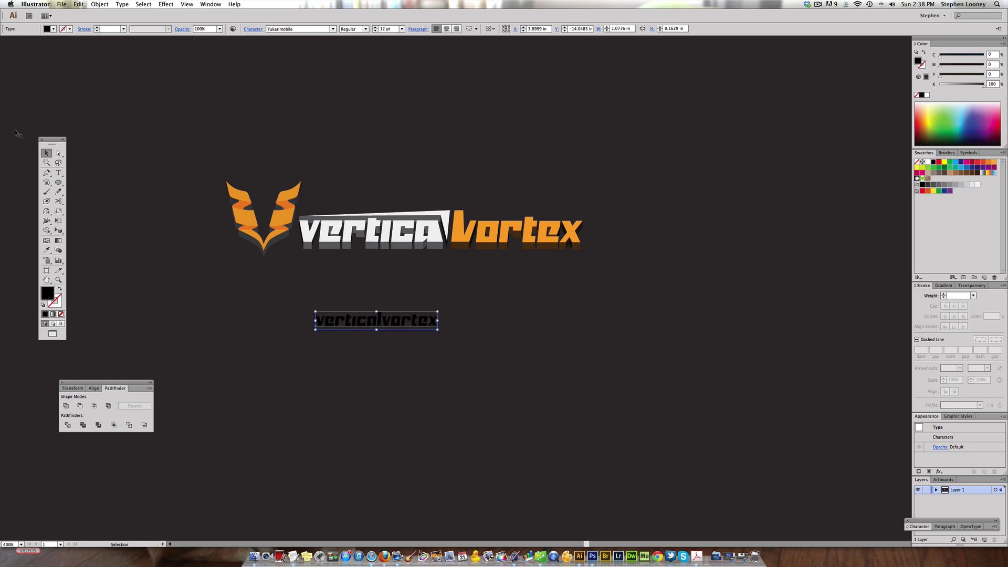
left_click_drag(438, 311, 582, 288)
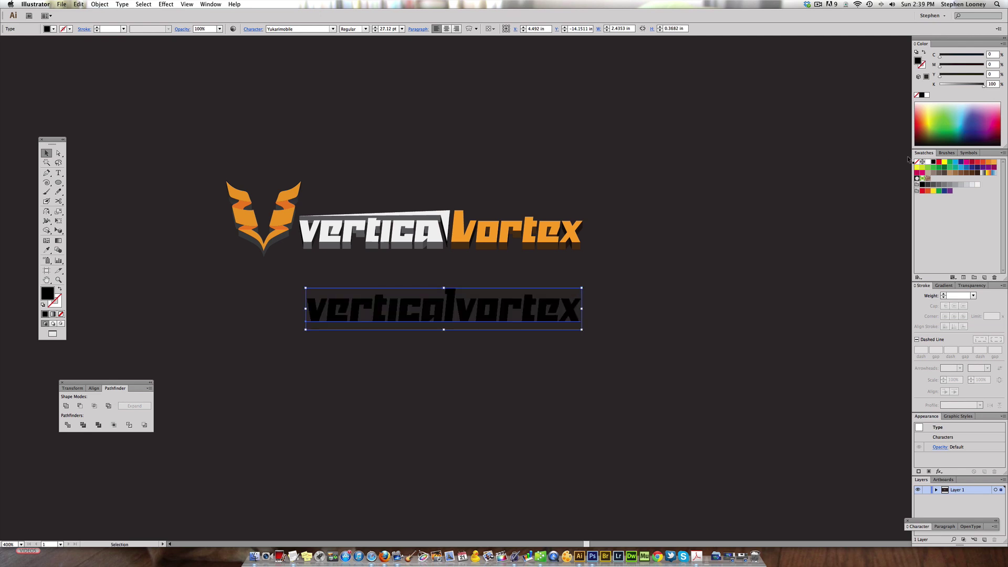
left_click(928, 163)
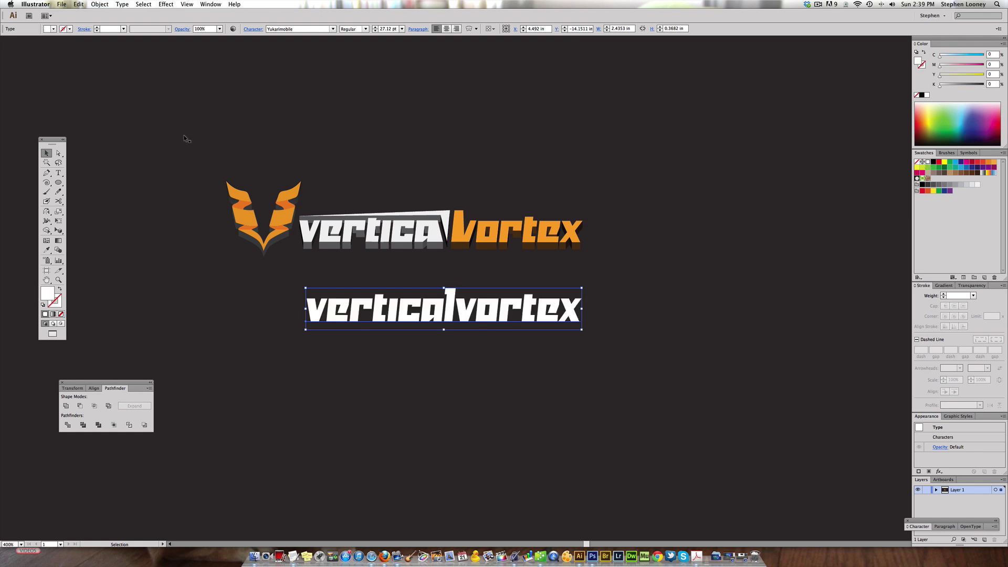
Convert the white verticalvortex text to outlines with Create Outlines.
left_click(114, 3)
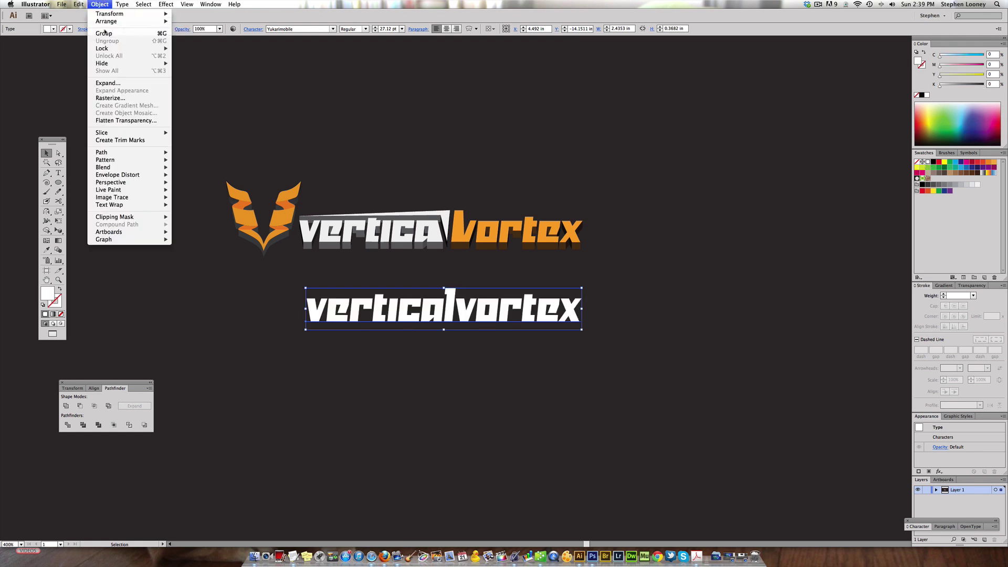
left_click(129, 88)
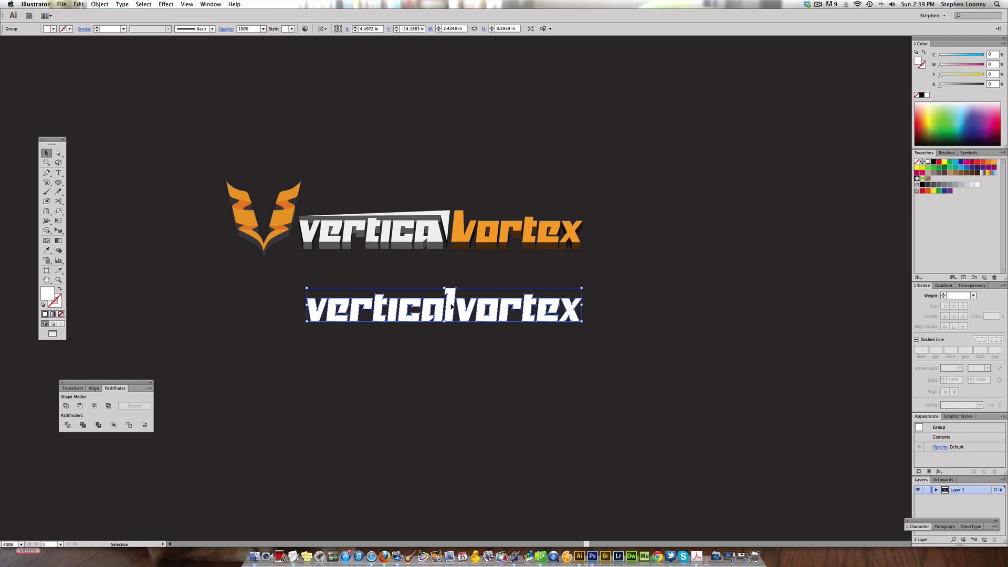
right_click(451, 304)
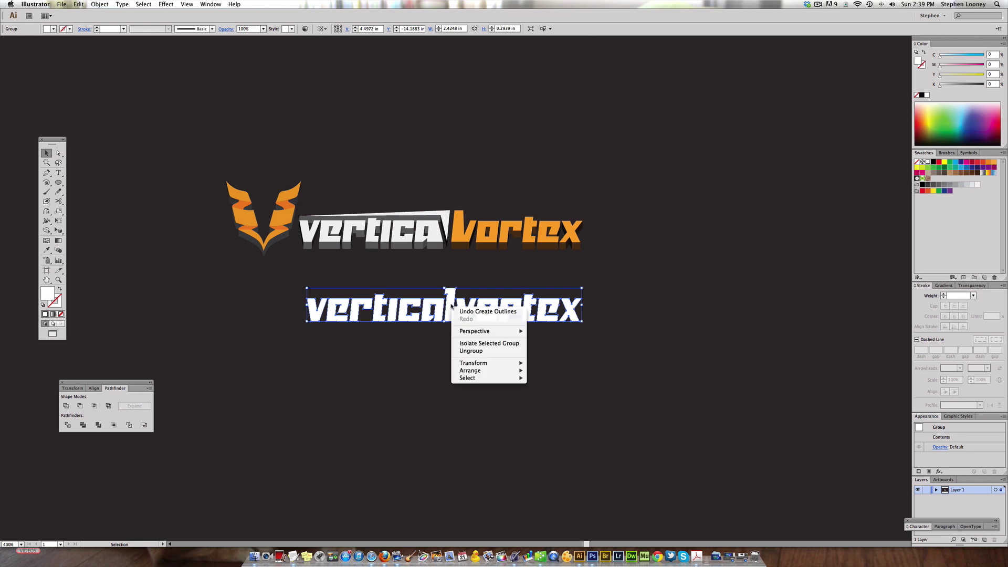
left_click(111, 4)
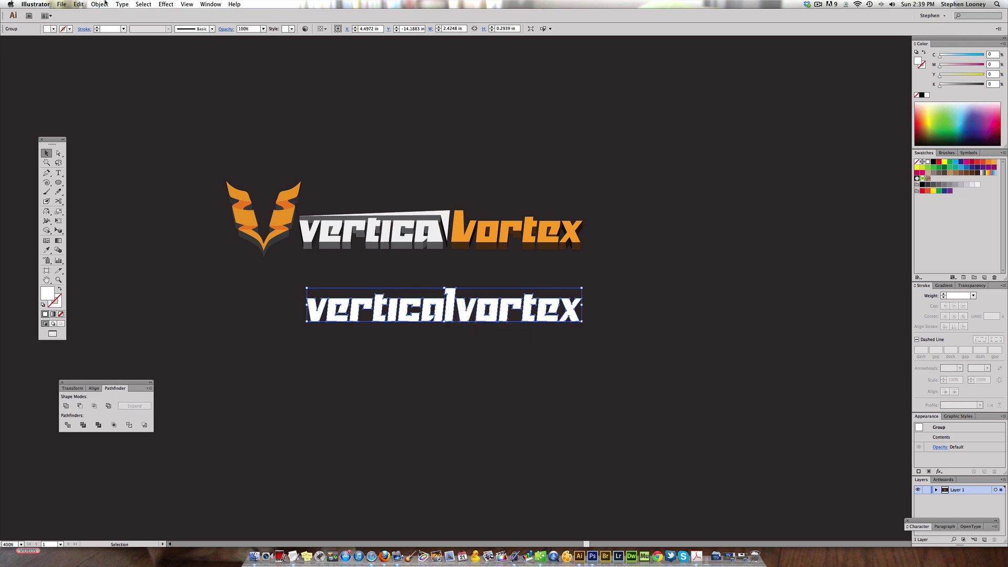
Ungroup the outlined letters into a single compound path and check a letter's selection.
left_click(93, 4)
left_click(107, 41)
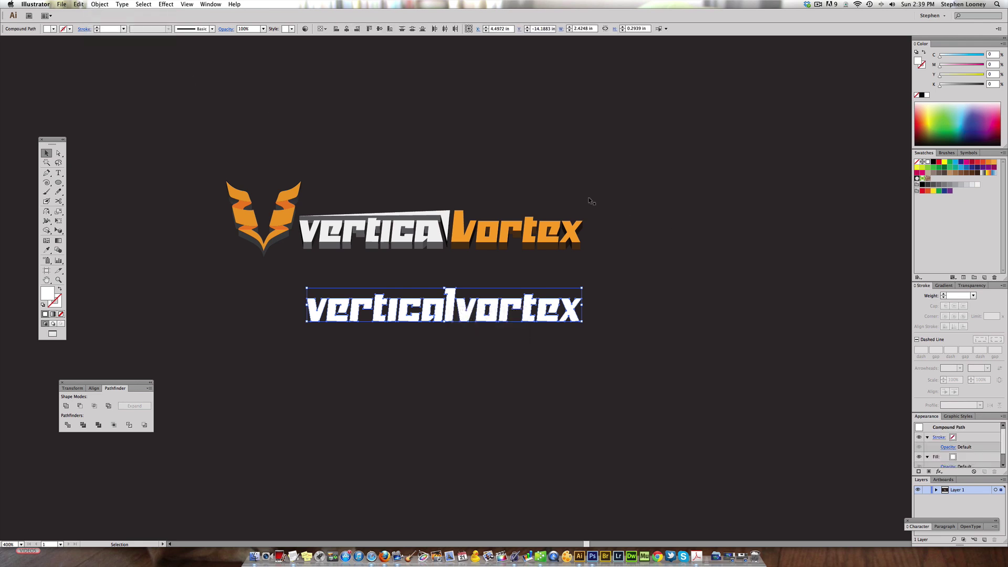
left_click(522, 158)
left_click(466, 314)
left_click(176, 151)
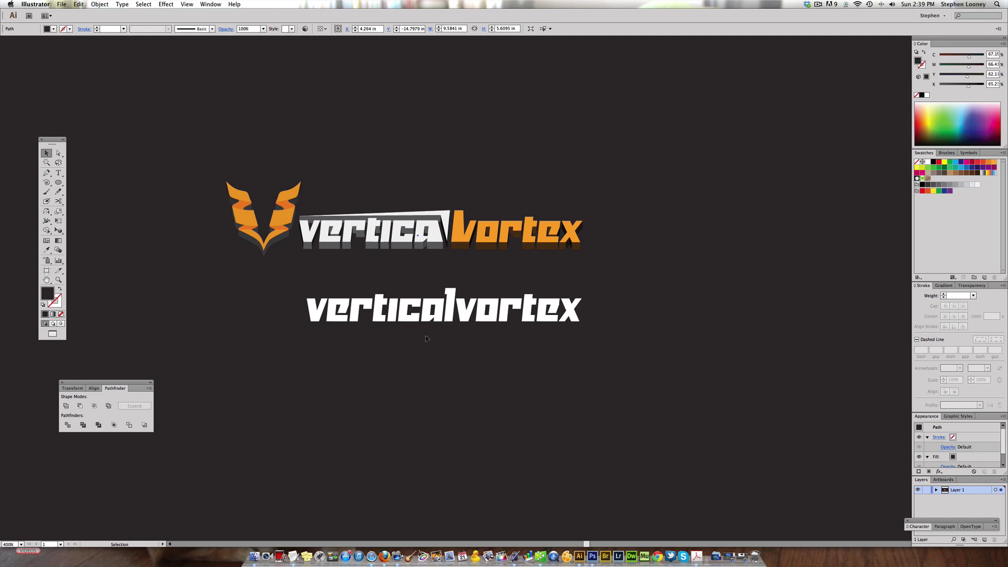
Zoom in and drag the l's top-left anchor left over 'vertica'.
left_click_drag(427, 316, 413, 380)
left_click(440, 322, "super")
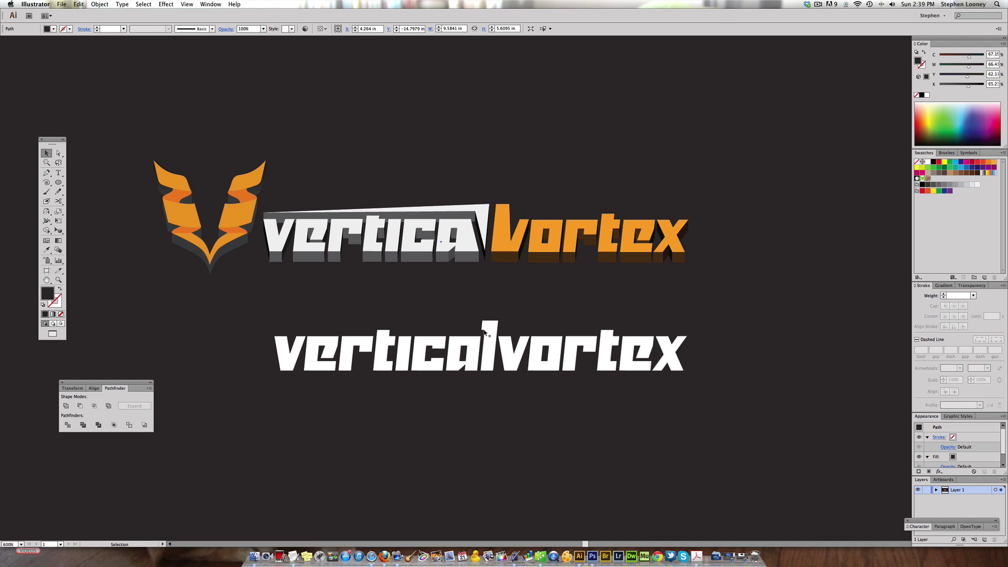
key("a")
left_click(482, 326)
left_click_drag(483, 326, 275, 321)
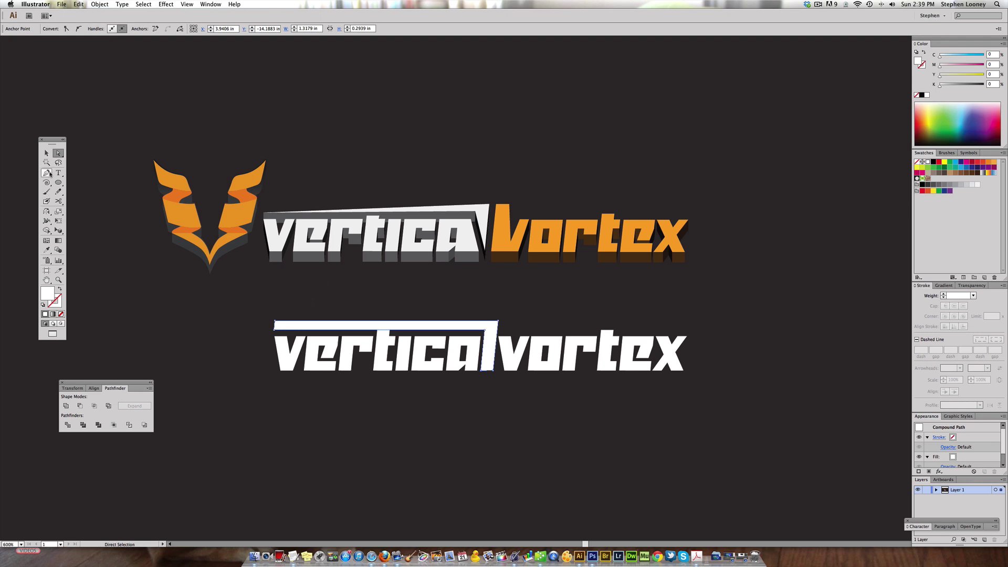
Delete the bar's top-left anchor so the l tapers into a slanted swoosh.
left_click_drag(48, 174, 95, 192)
left_click(275, 324)
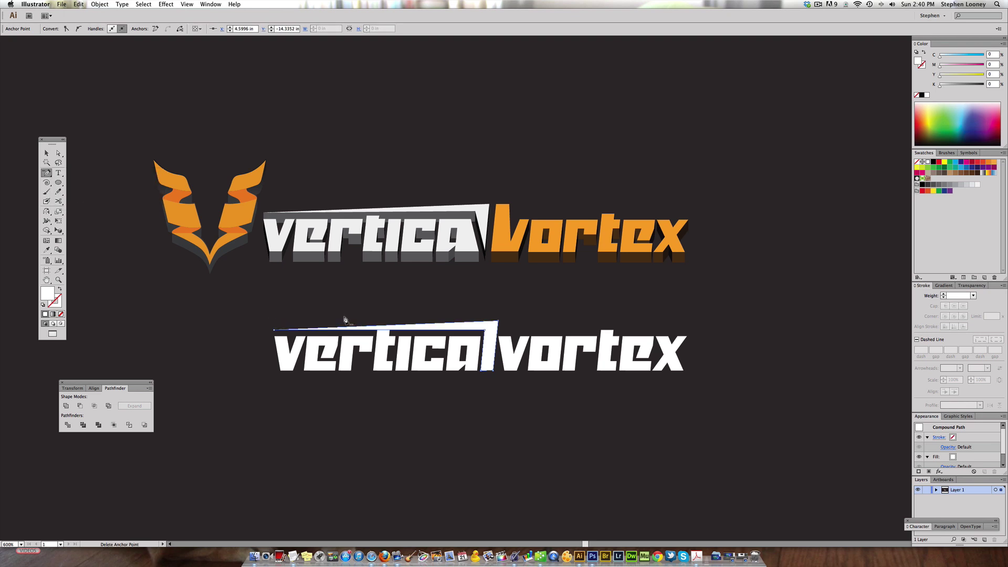
key("a")
left_click_drag(165, 181, 809, 493)
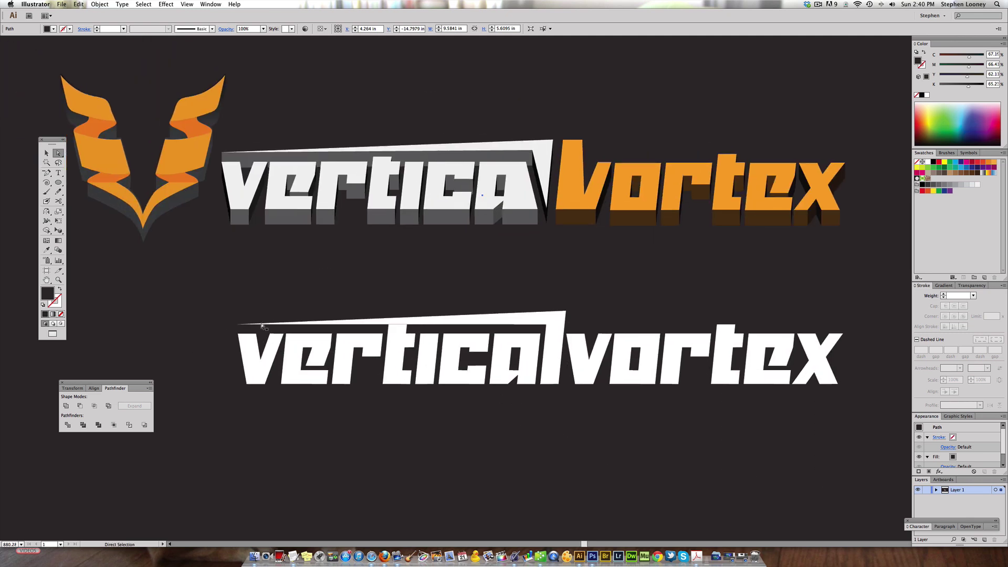
Raise the swoosh's high corner anchor so it sweeps taller above the letters.
left_click(262, 325)
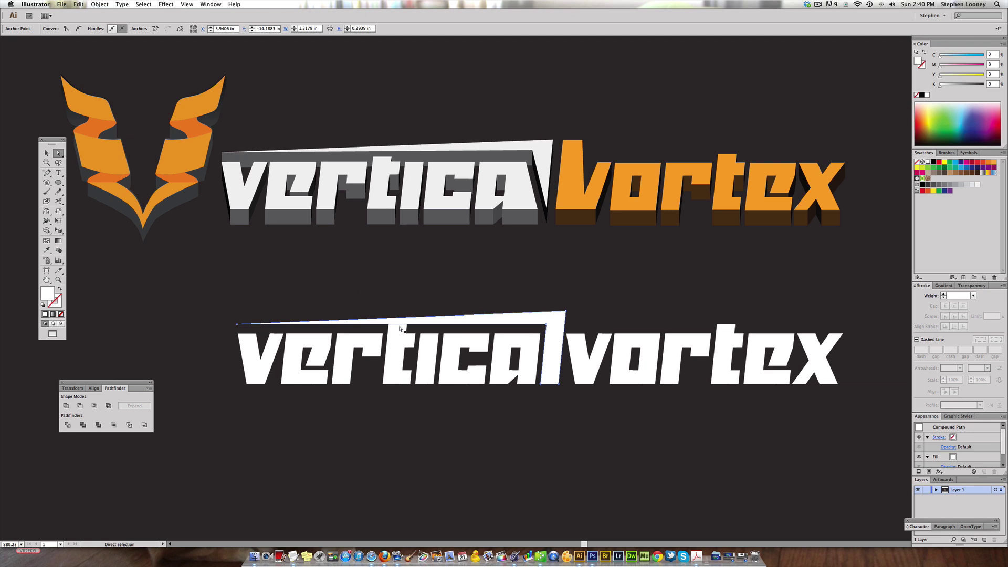
left_click(546, 327)
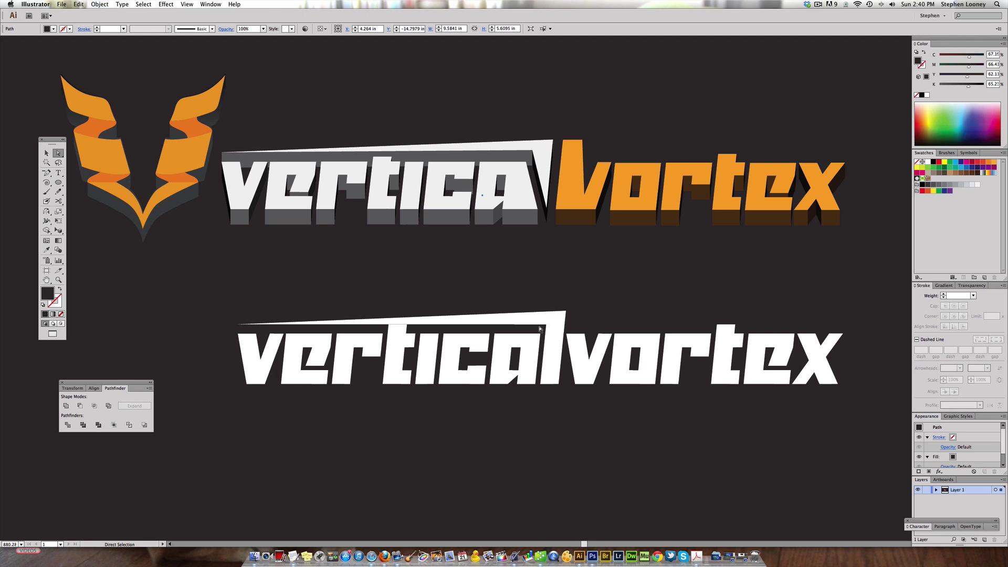
left_click(546, 327)
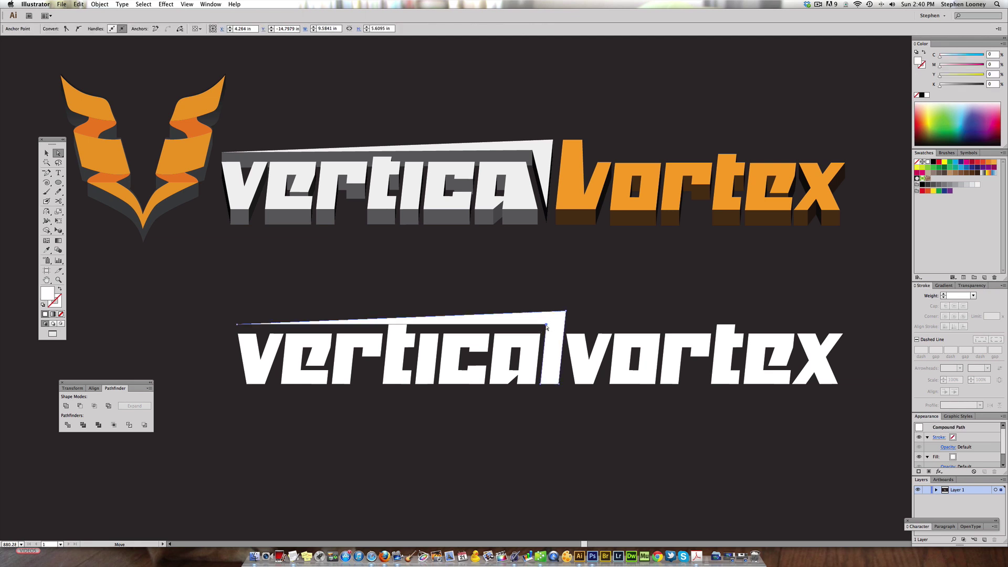
left_click_drag(547, 327, 547, 319)
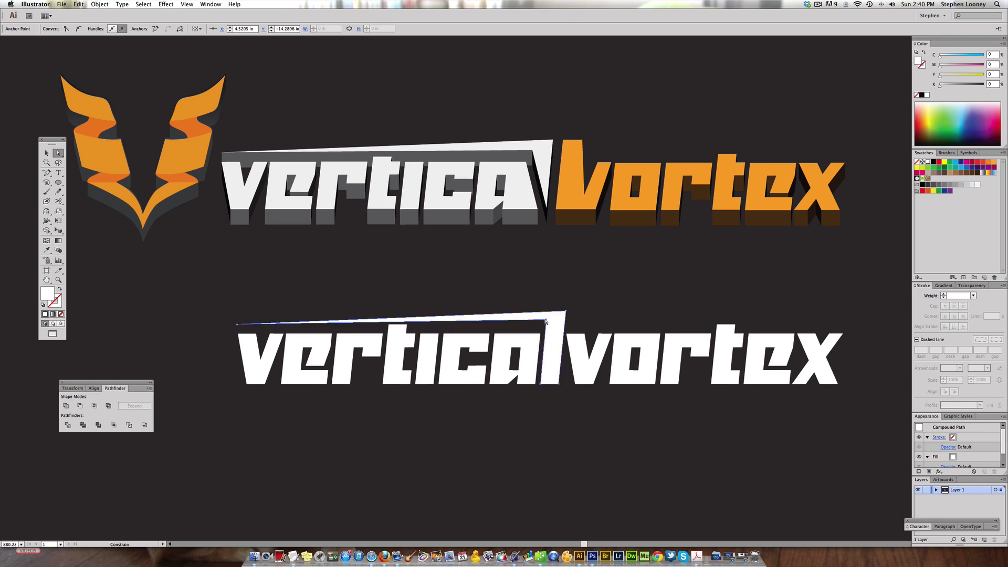
Nudge the top of the t letter down slightly.
left_click(396, 326)
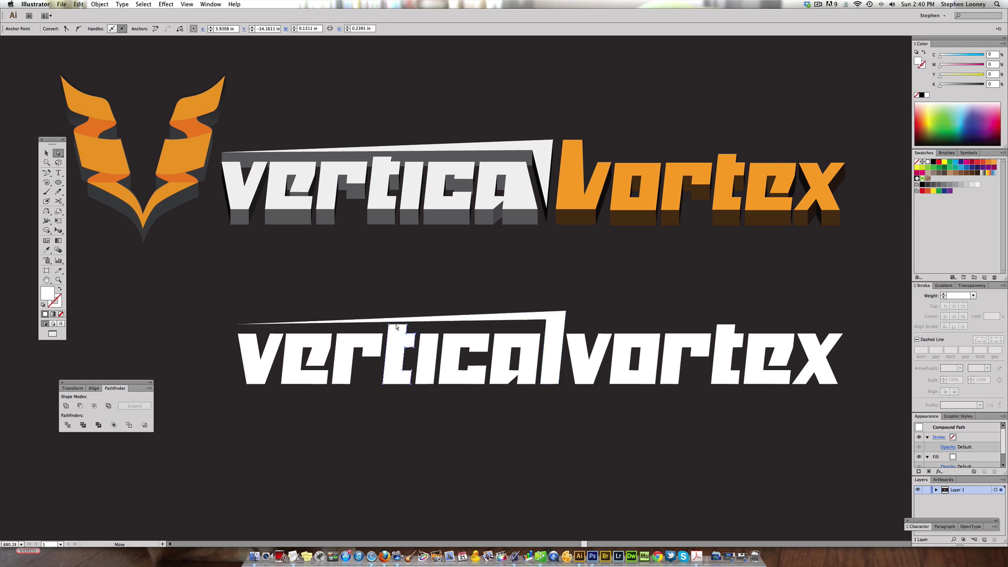
left_click_drag(396, 326, 396, 329)
left_click(416, 289)
scroll(428, 293, "right", 2)
scroll(564, 301, "right", 5)
scroll(564, 301, "down", 1)
Try moving the v and o letters, then undo the stray v move.
left_click(478, 348)
left_click(504, 298)
key("v")
left_click(477, 357)
left_click(478, 408)
left_click_drag(480, 362, 530, 291)
left_click(528, 382)
left_click_drag(522, 366, 522, 393)
left_click(522, 395)
key("ctrl+z")
left_click(694, 350)
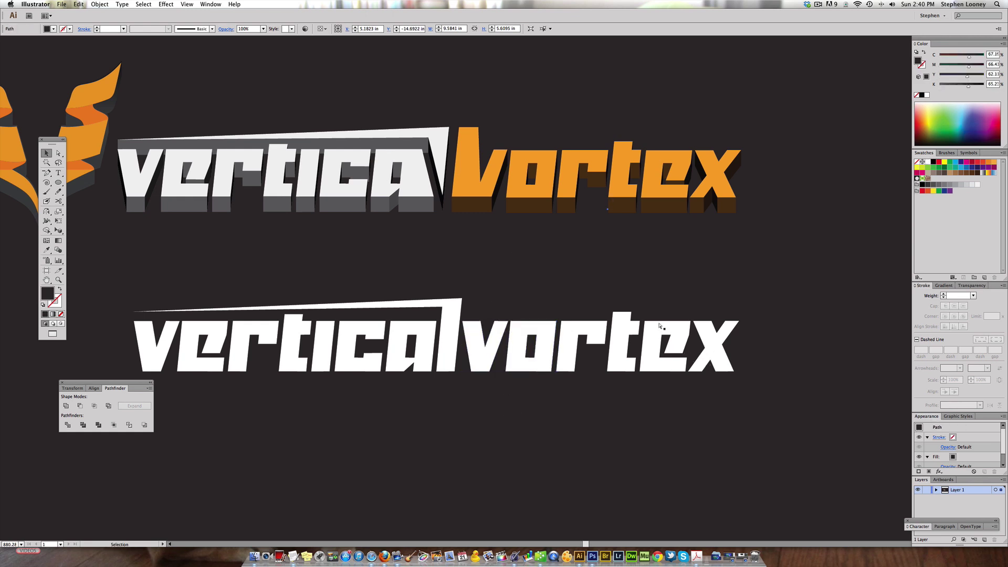
left_click(633, 314)
Nudge the white 'vortex' letters slightly right.
left_click_drag(480, 300, 727, 376)
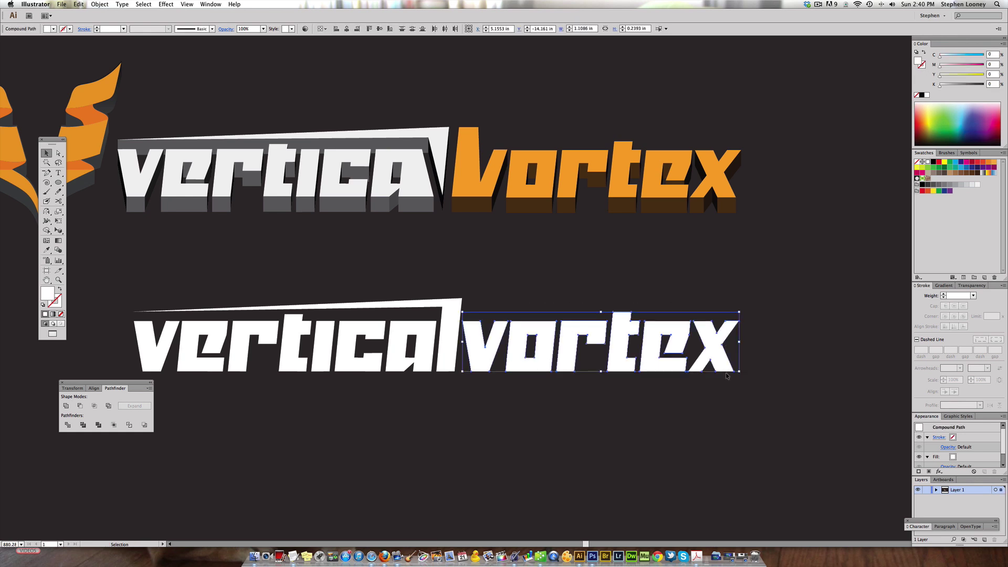
key("Right")
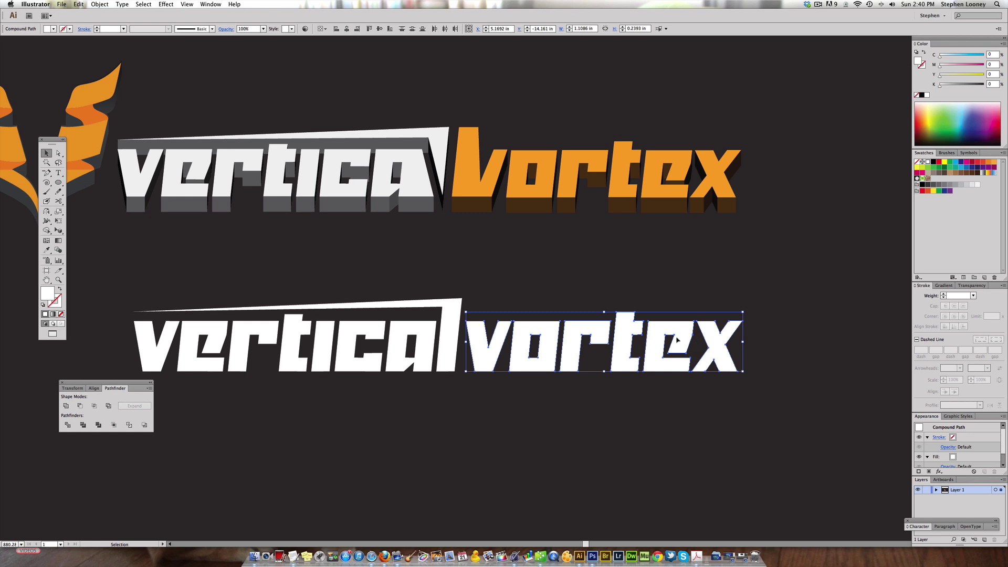
key("space")
Zoom out to the whole artboard and select the dark background rectangle.
key("super+1")
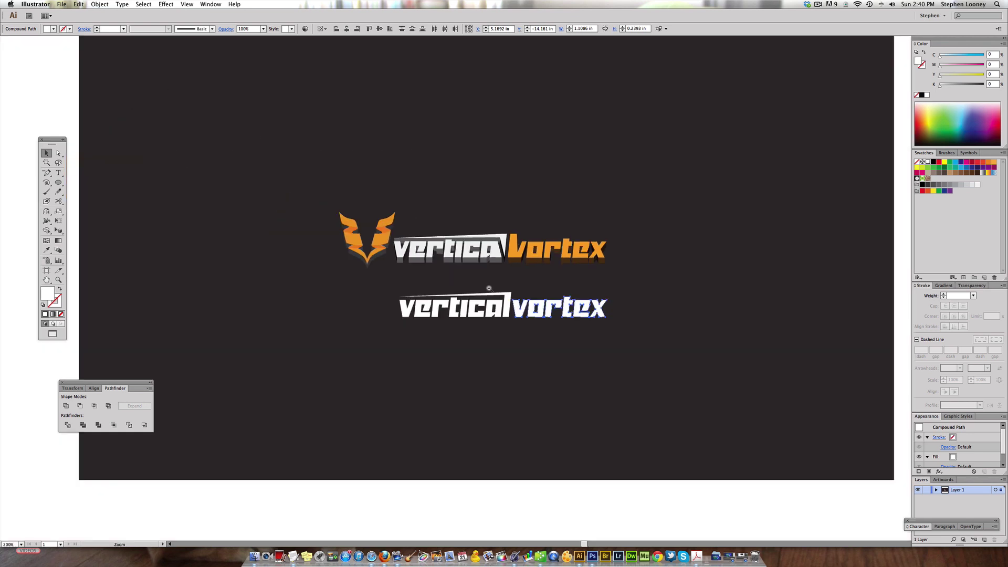
left_click(489, 288, "alt+super")
left_click(484, 209)
left_click_drag(525, 260, 482, 269)
left_click_drag(373, 220, 406, 246)
left_click(552, 245)
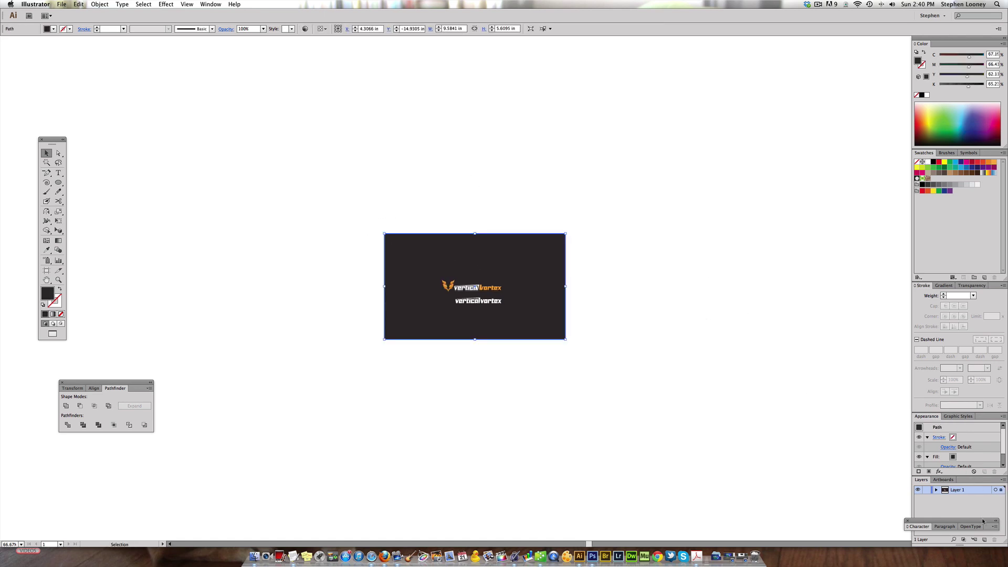
Move the dark background onto its own new layer beneath the logos and lock it.
left_click_drag(983, 522, 865, 505)
left_click(985, 540)
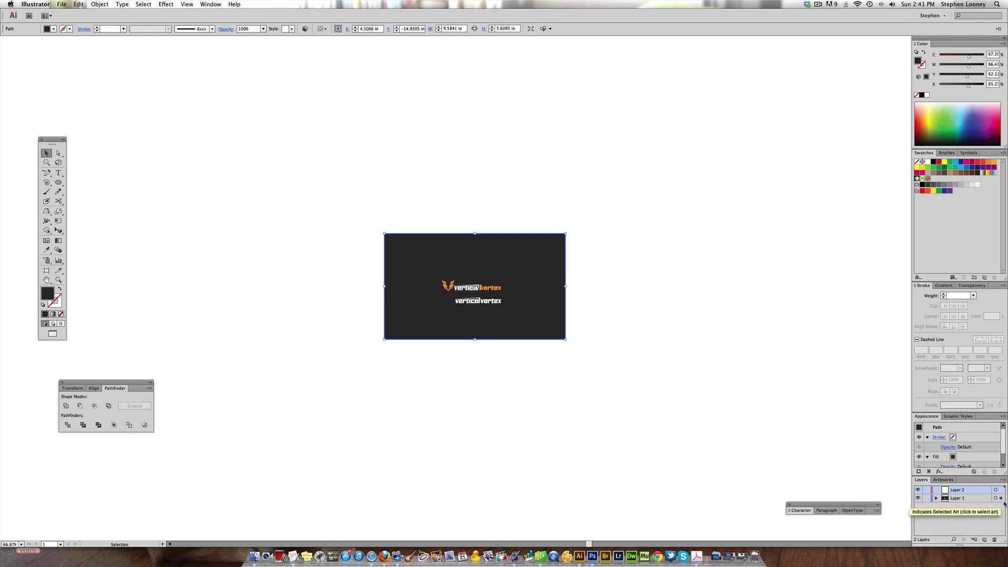
left_click_drag(1001, 494, 926, 500)
left_click(927, 498)
Zoom in on the logos, nudge the flat 'vortex' right, and select 'vertical' with its swoosh.
key("z")
left_click_drag(393, 220, 587, 349)
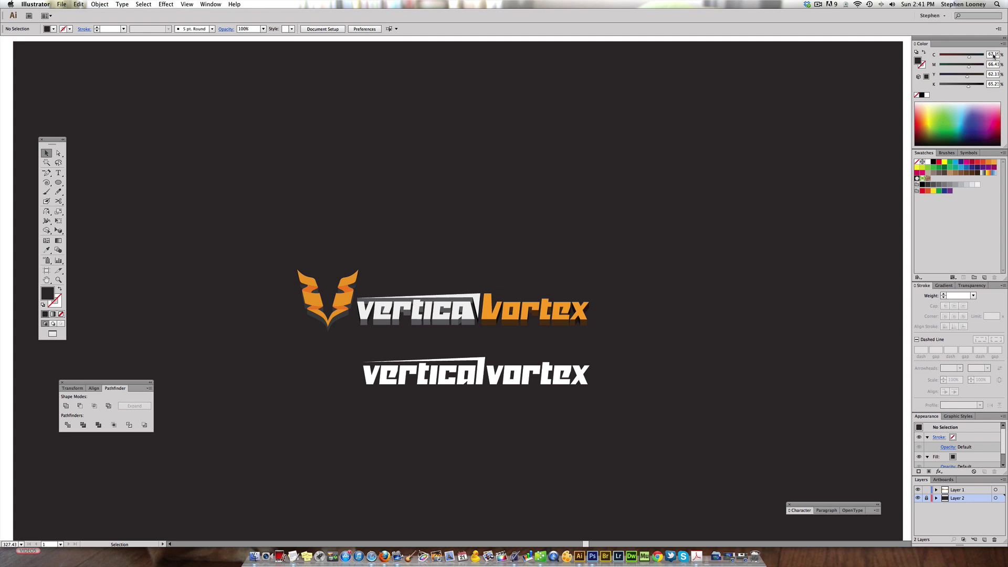
key("super+space")
left_click_drag(243, 225, 601, 464)
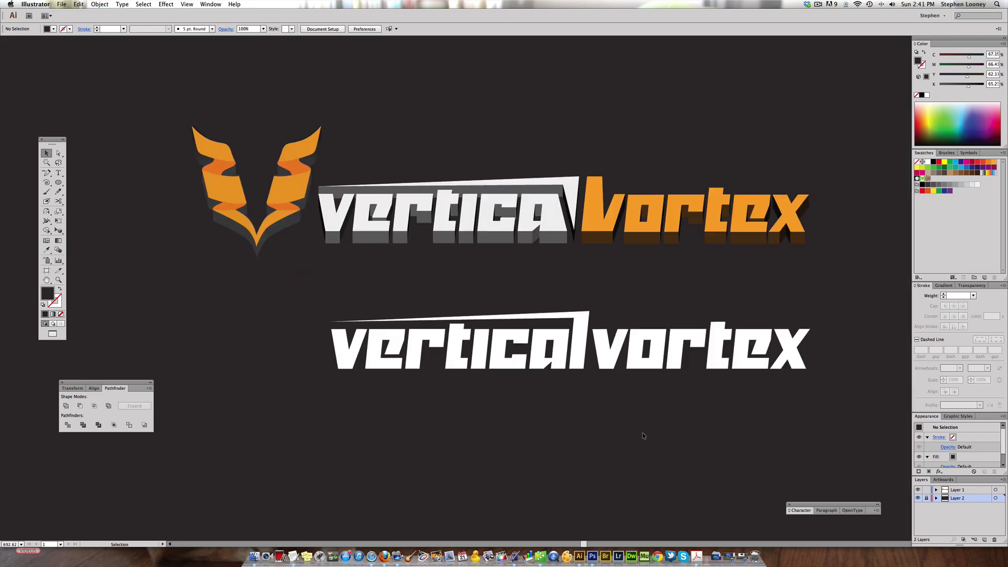
left_click_drag(481, 322, 462, 347)
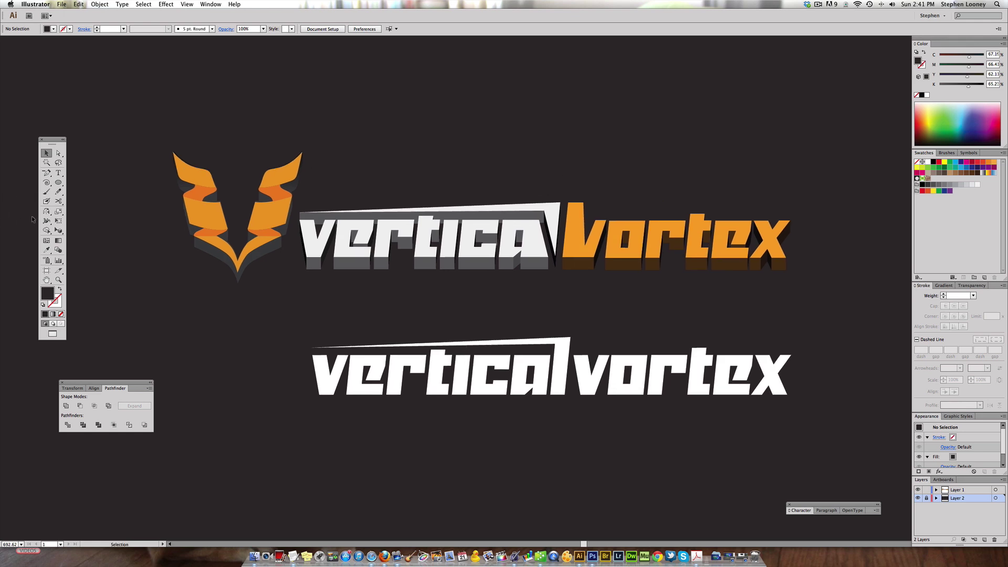
left_click_drag(484, 278, 407, 280)
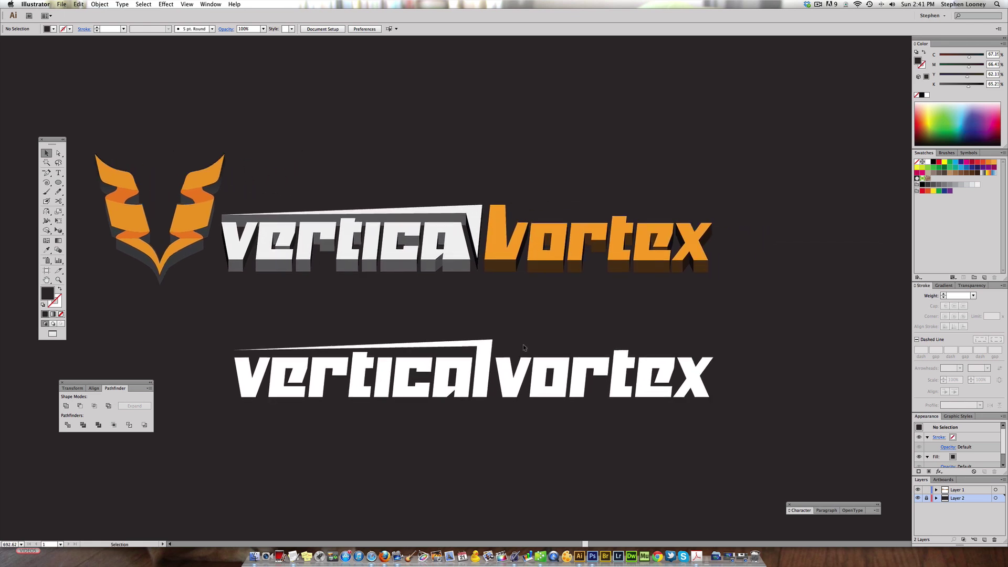
left_click(712, 371)
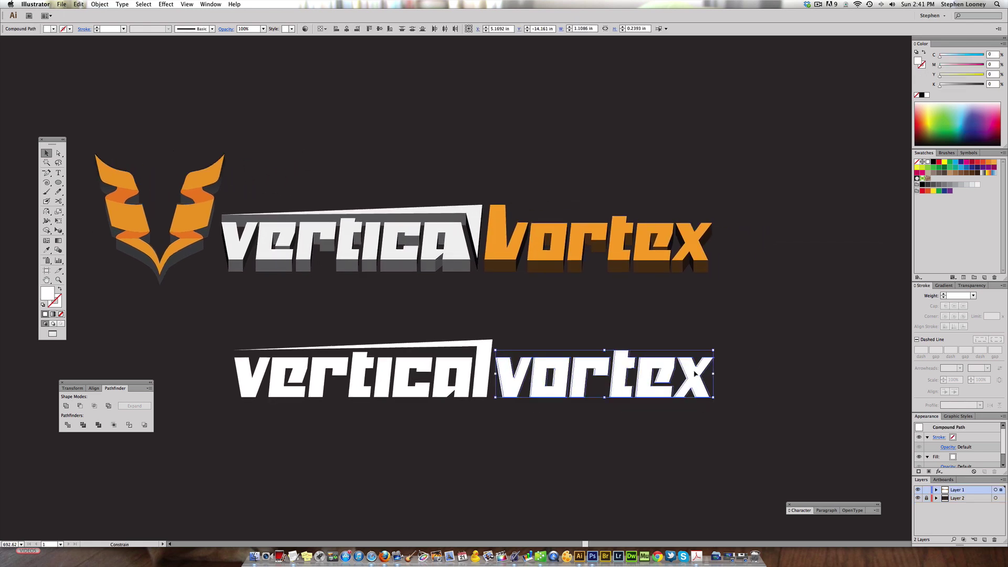
key("Right")
left_click(521, 348)
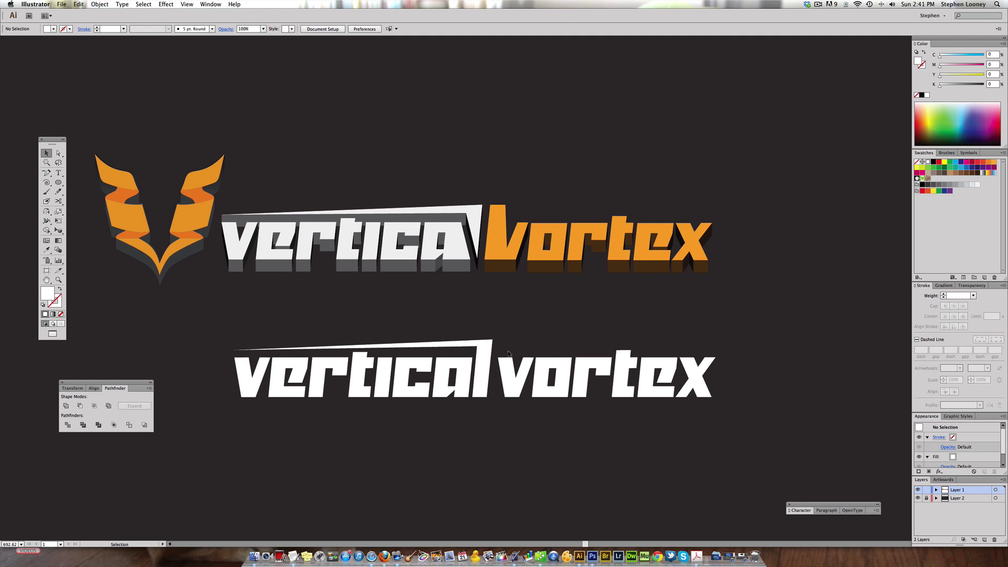
left_click(480, 388)
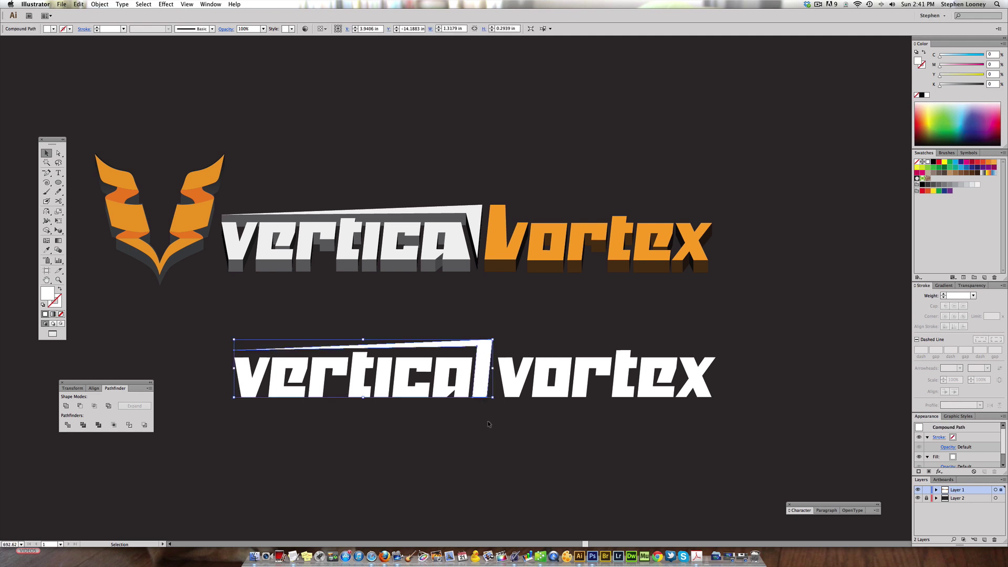
Delete the l's bottom anchor to point the swoosh, and shift an a anchor right.
key("p")
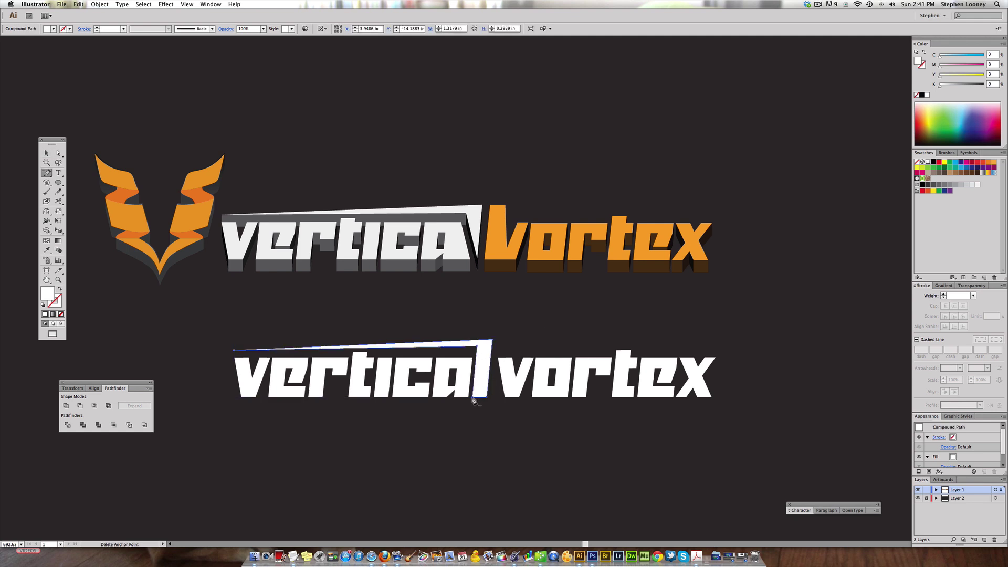
left_click(473, 399)
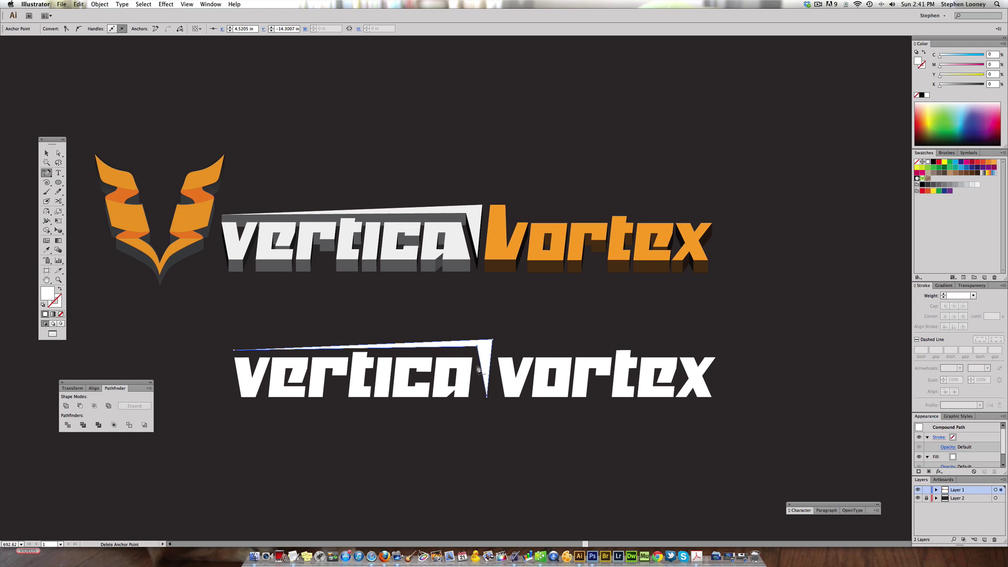
key("a")
left_click(469, 399)
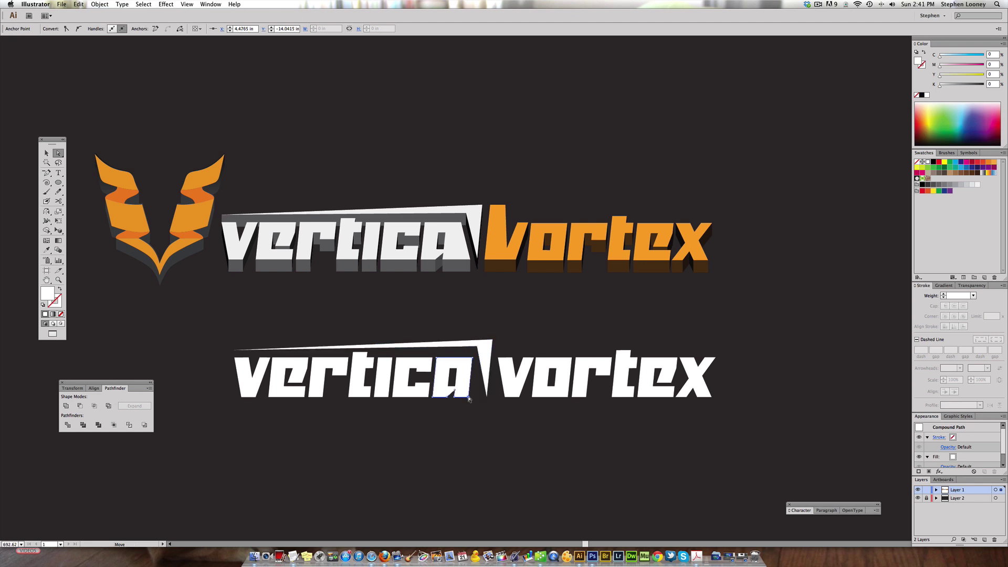
left_click_drag(477, 398, 482, 399)
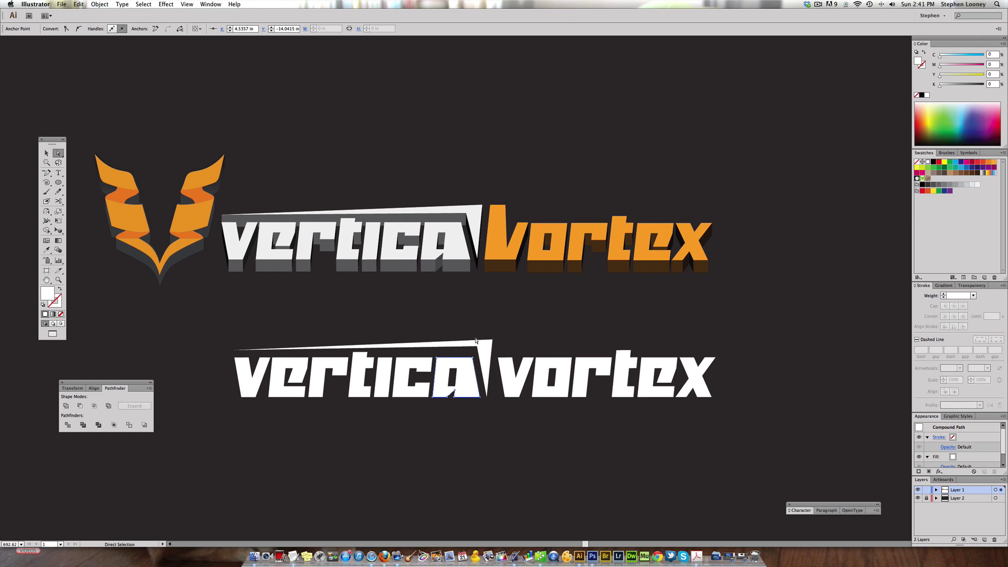
left_click(504, 400)
Drag the v's anchors so its left arm rises to the swoosh tip as a tall V.
left_click_drag(505, 397, 492, 399)
left_click(509, 349)
left_click_drag(506, 359, 508, 341)
left_click(538, 336)
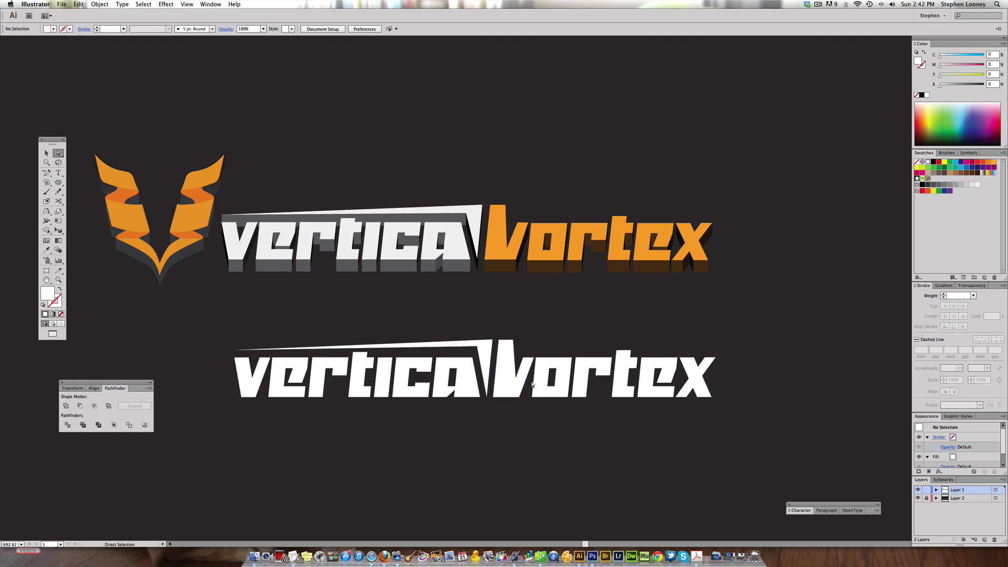
Pull the o's lower-left corner left to align with the V, then marquee-select the flat logo pieces.
left_click(536, 397)
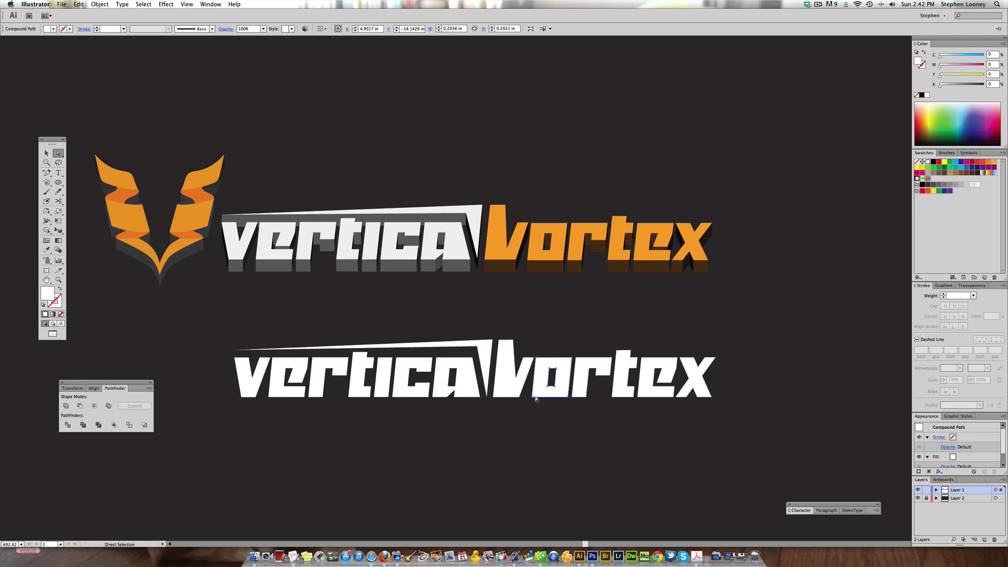
left_click(533, 397, "shift")
left_click_drag(532, 398, 524, 397)
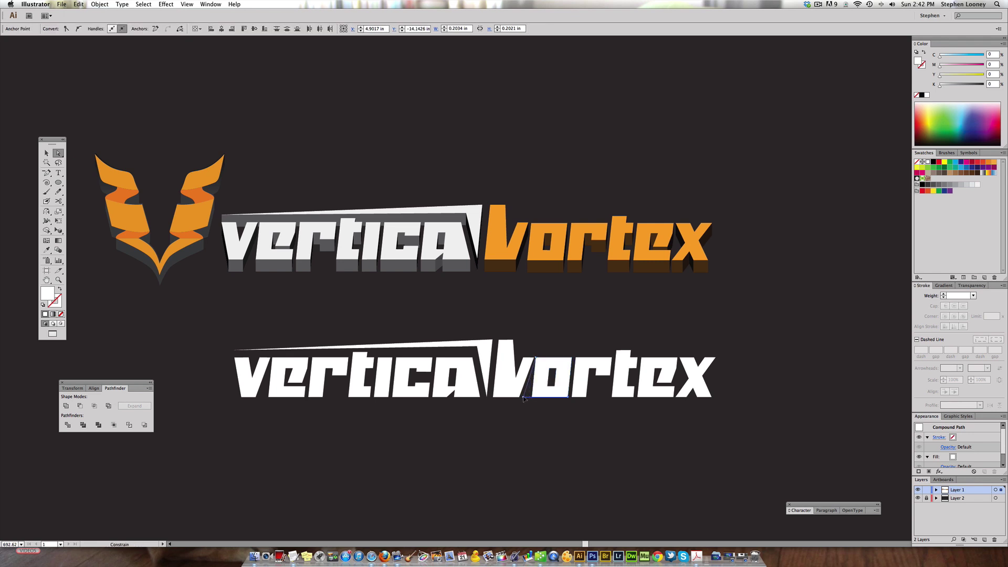
left_click(538, 361)
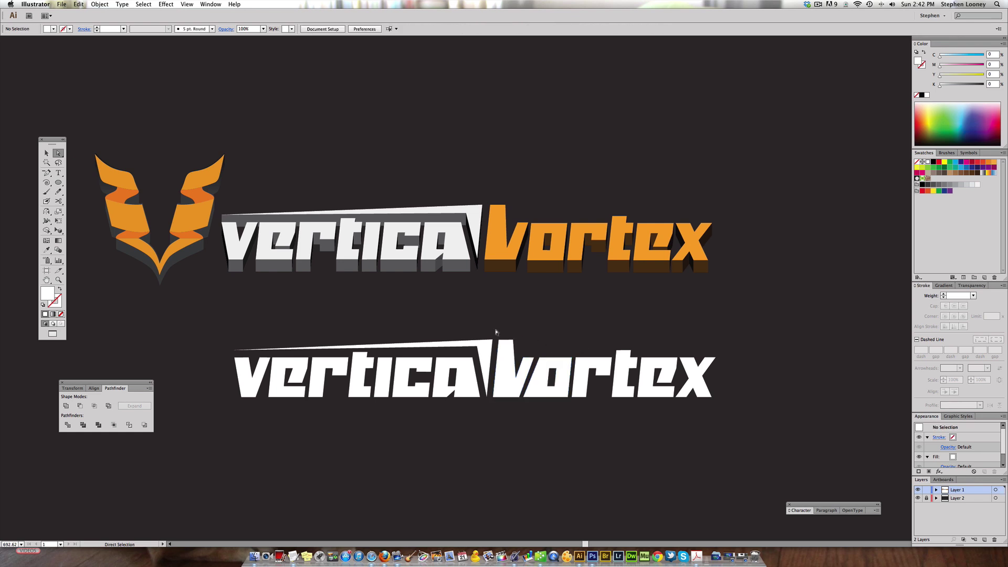
left_click(47, 152)
left_click_drag(505, 324, 728, 428)
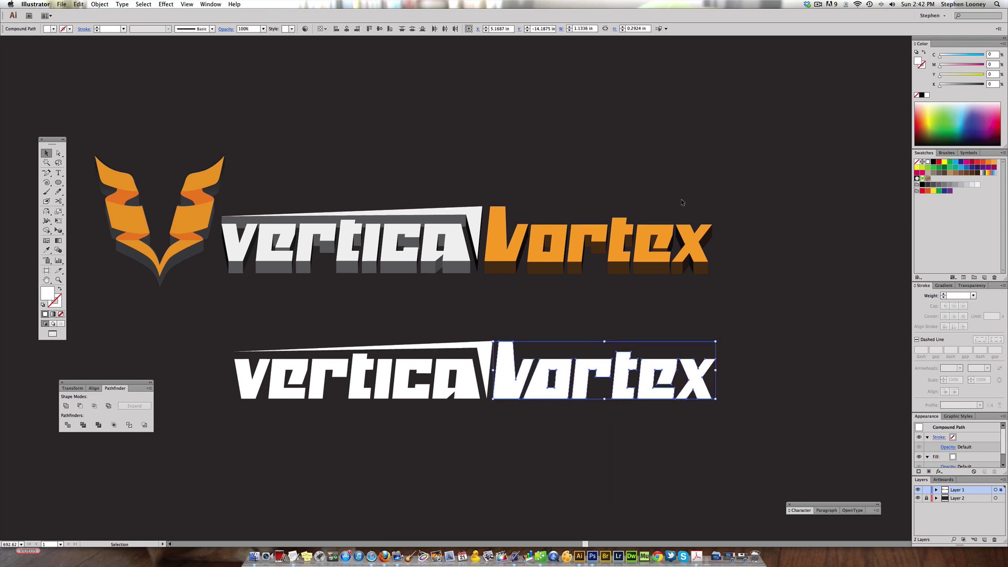
Group the Vortex letters and fill them light orange C0 M35 Y85 K0.
left_click(99, 4)
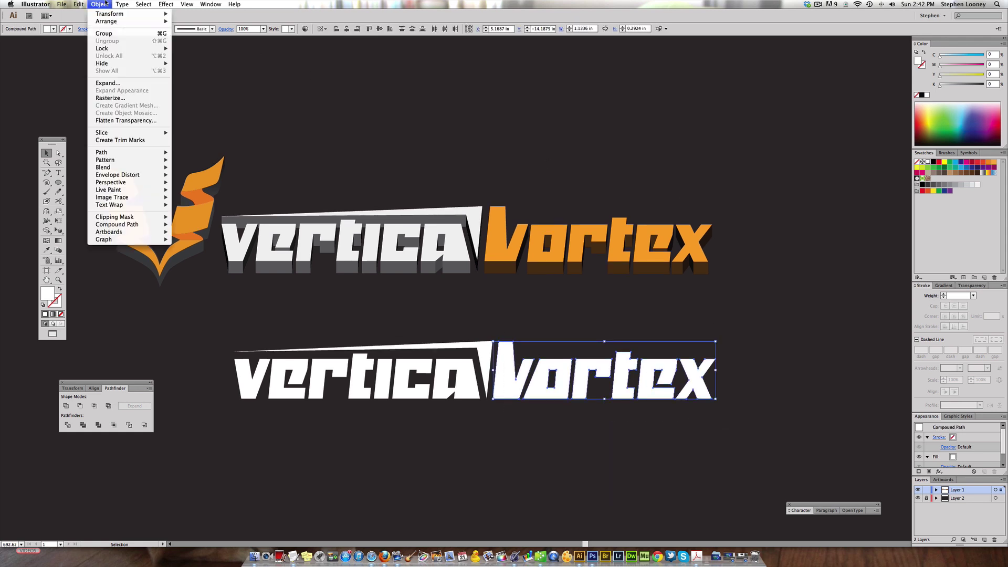
left_click(104, 33)
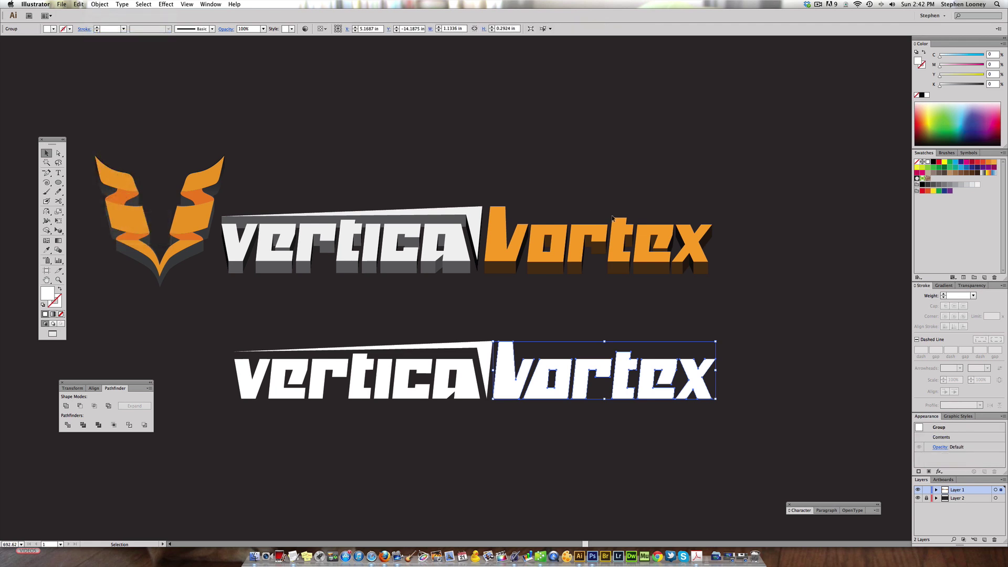
left_click(989, 165)
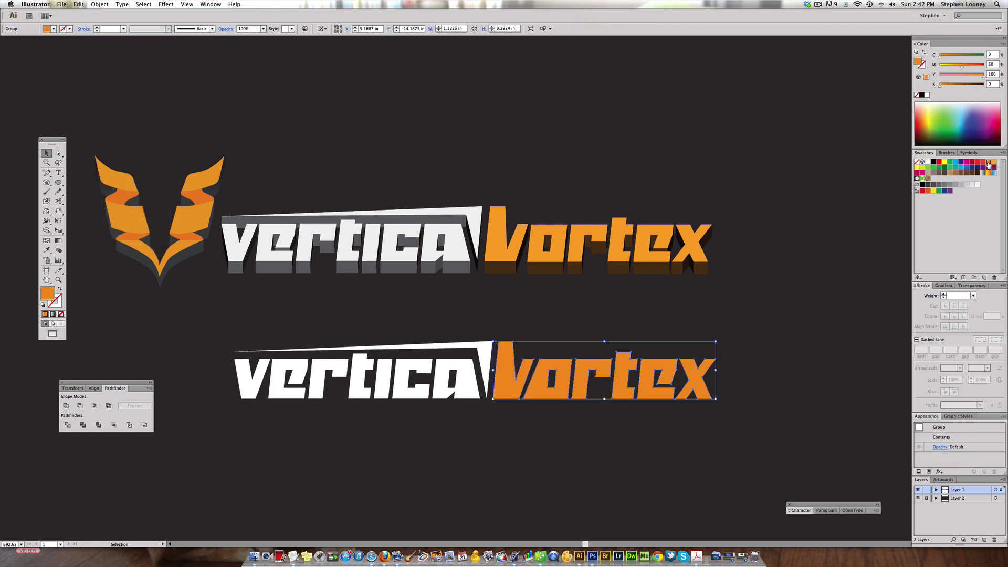
left_click(994, 163)
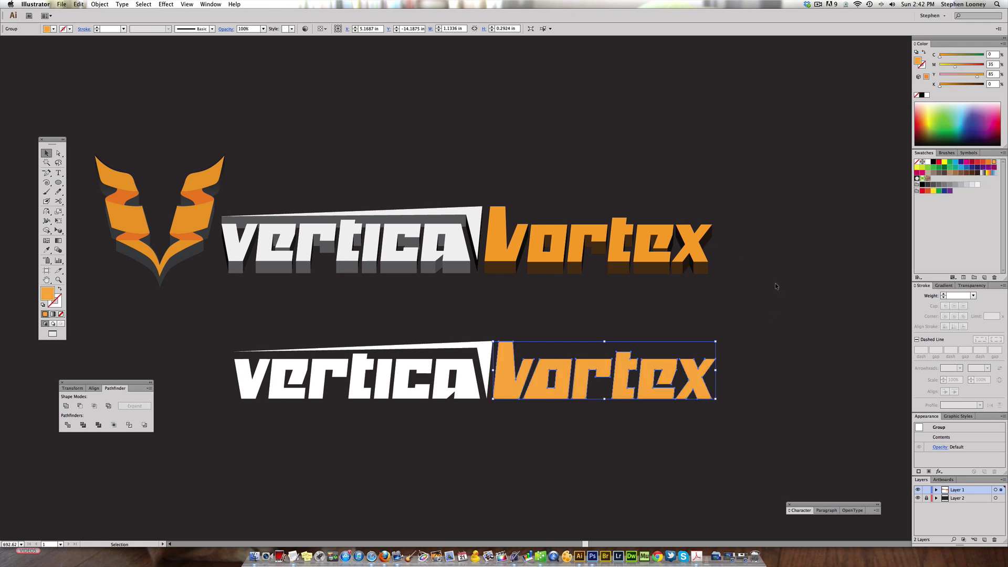
left_click(734, 325)
Recentre the canvas on both logos and marquee-zoom in on the 3D V icon.
left_click_drag(444, 379, 456, 379)
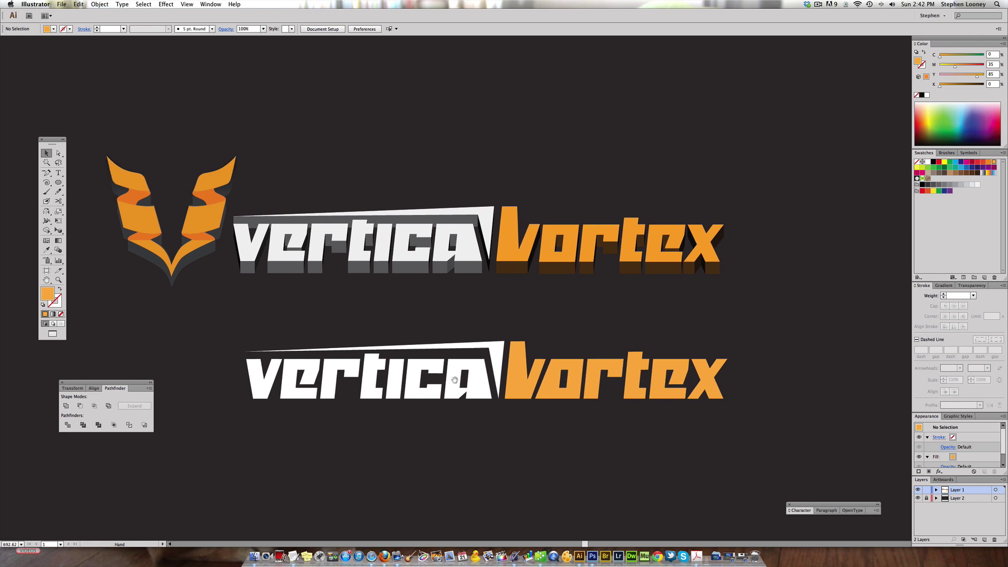
left_click_drag(178, 248, 237, 253)
left_click_drag(156, 211, 166, 211)
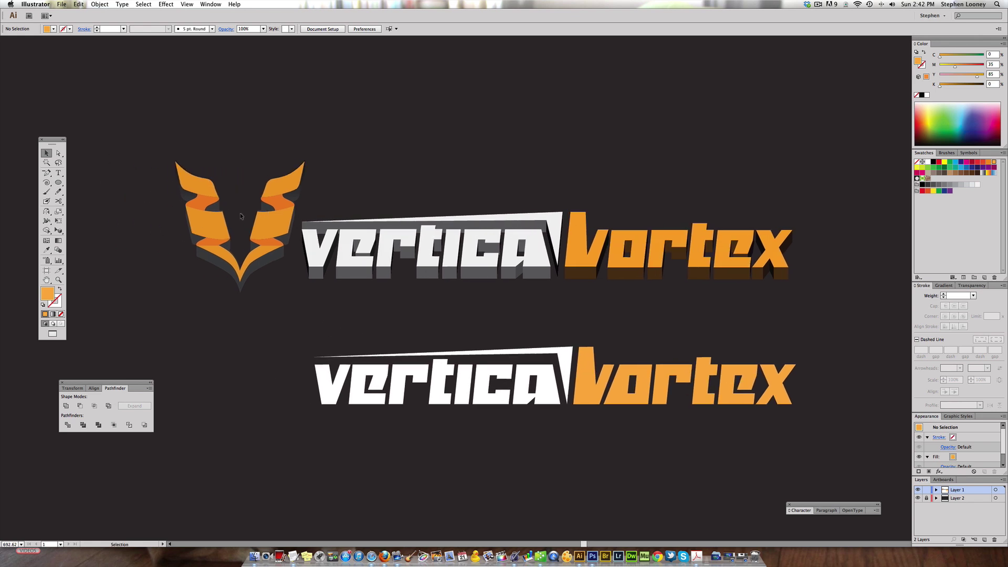
left_click_drag(234, 221, 253, 216)
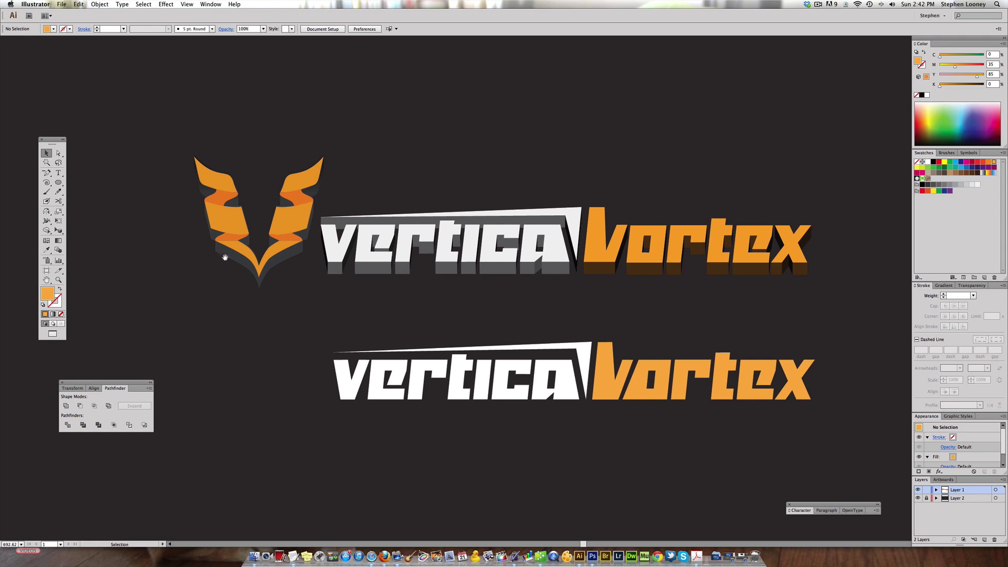
scroll(243, 245, "left", 1)
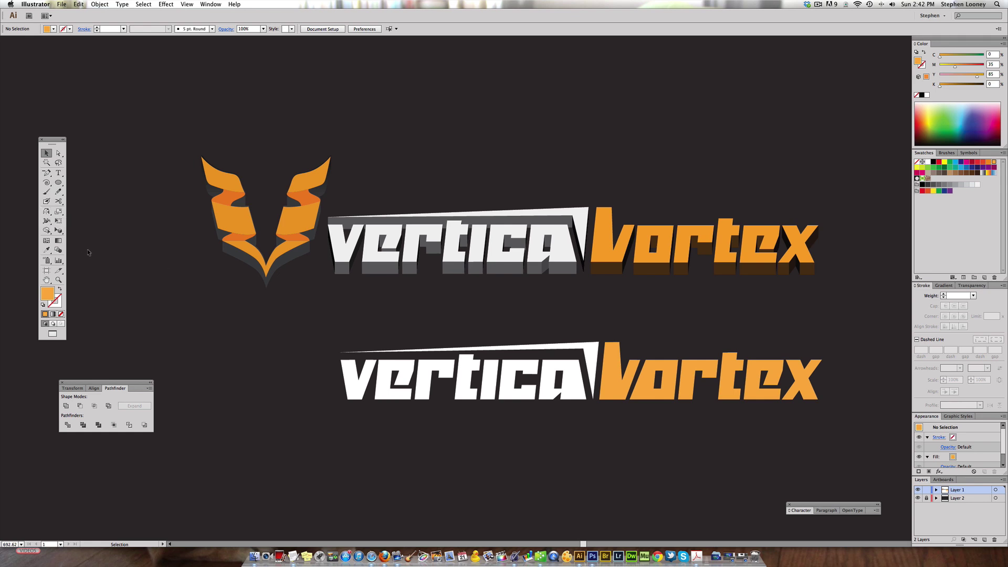
left_click(47, 174)
left_click_drag(131, 116, 528, 368)
left_click_drag(470, 379, 508, 404)
Select all the V icon's paths, deselect them, and switch to the Pen tool.
left_click(46, 153)
left_click_drag(446, 306, 578, 443)
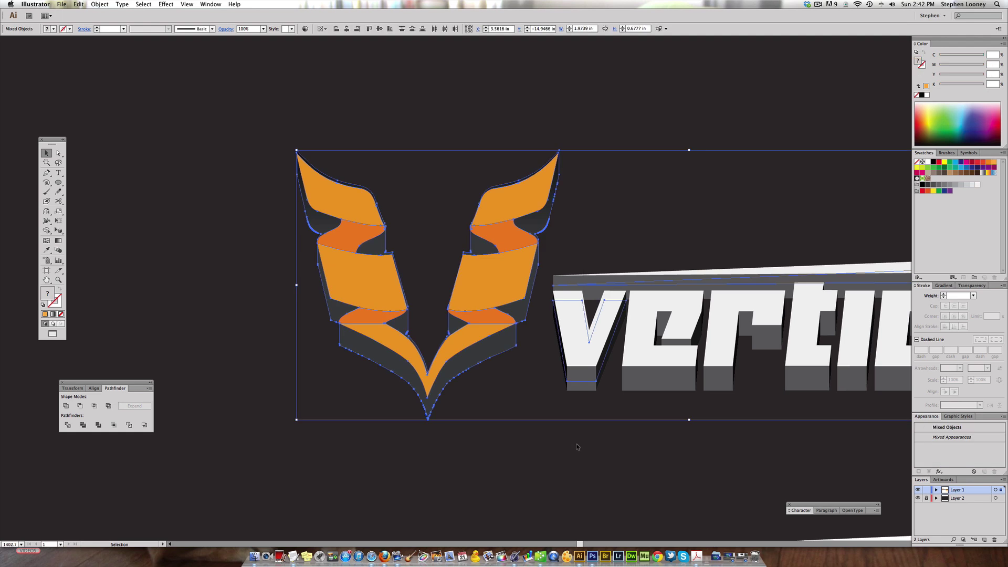
left_click(415, 286)
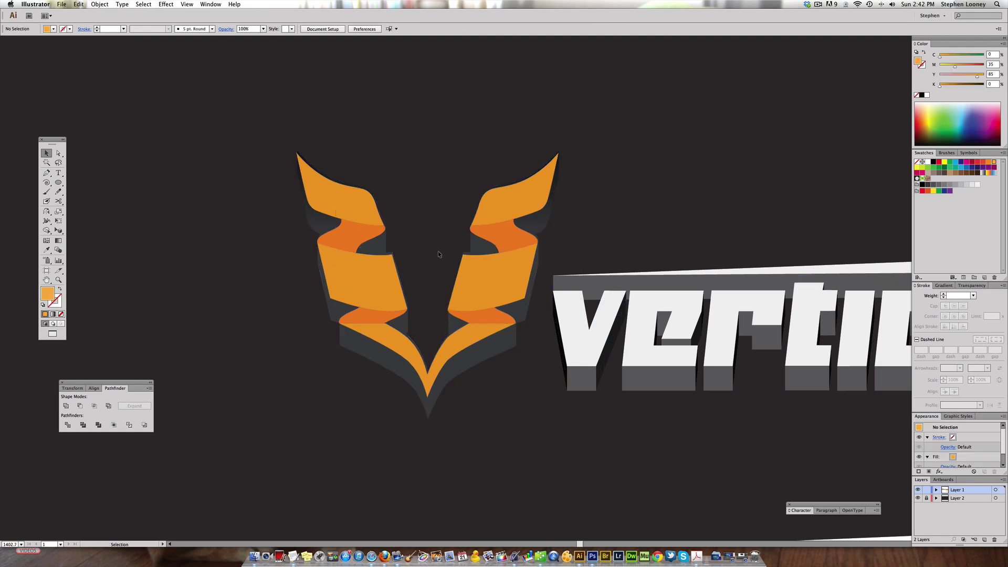
left_click(46, 173)
Draw a red closed Pen path over the left wing tip, curving along its edges.
left_click(939, 162)
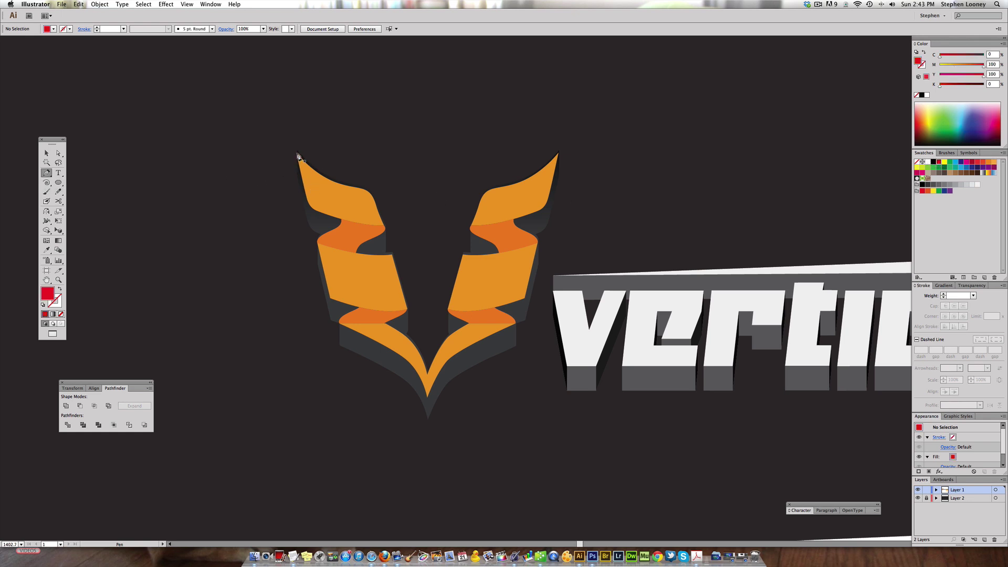
left_click(296, 154)
left_click(306, 202)
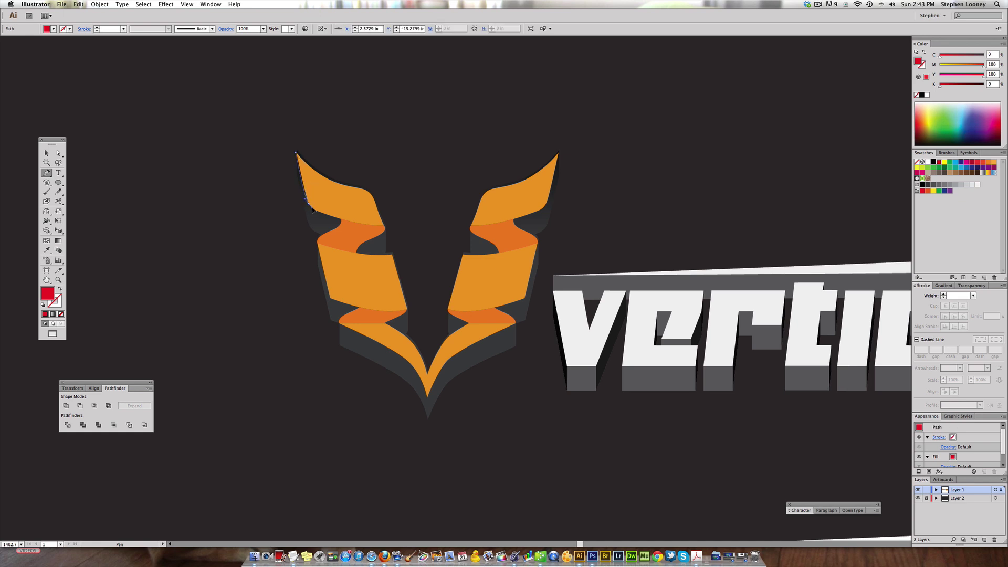
left_click(312, 210)
left_click(339, 220)
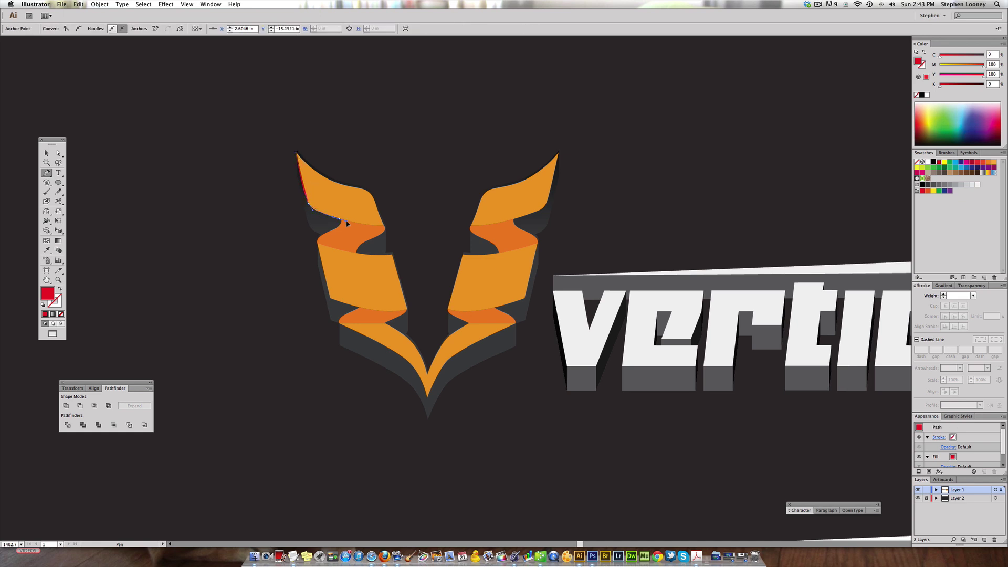
left_click(353, 221)
left_click_drag(352, 223, 354, 221)
left_click(384, 225)
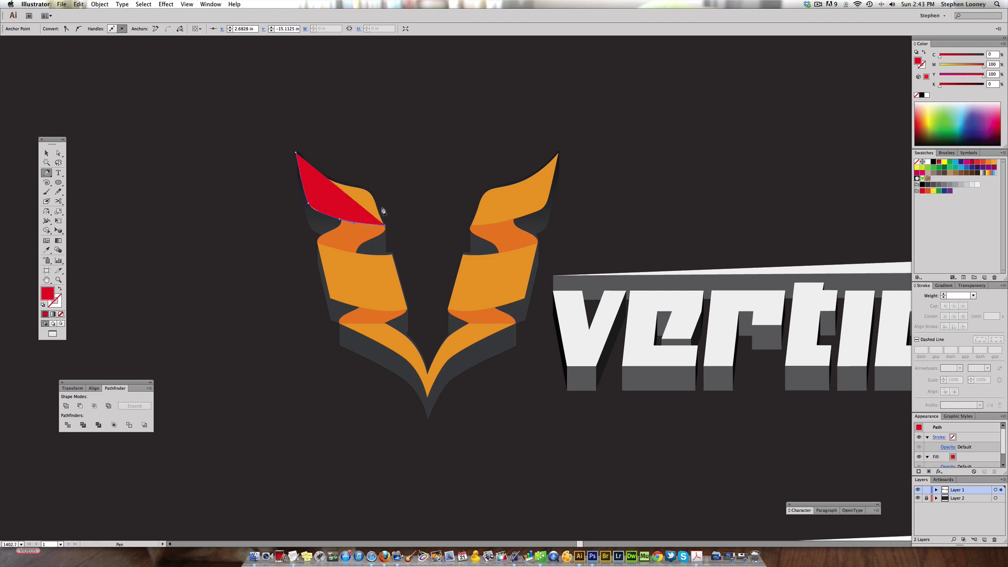
left_click_drag(374, 201, 323, 182)
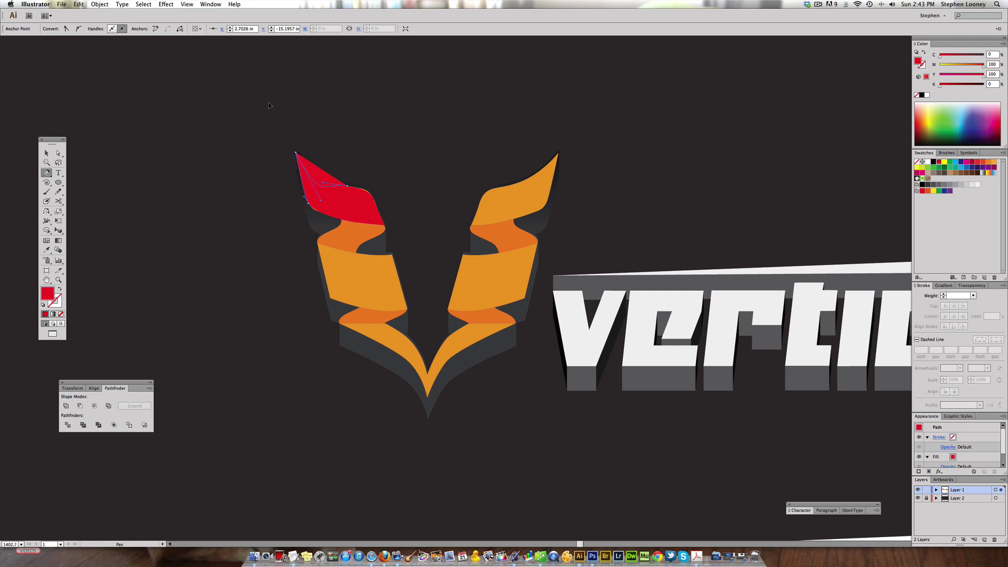
mouse_move(266, 97)
left_mouse_down()
mouse_move(258, 118)
mouse_move(284, 109)
mouse_move(284, 84)
mouse_move(277, 87)
left_mouse_up()
Zoom in and adjust the red shape's lower curve and top anchor to fit the wing.
key("super+space")
left_click_drag(225, 108, 671, 405)
key("a")
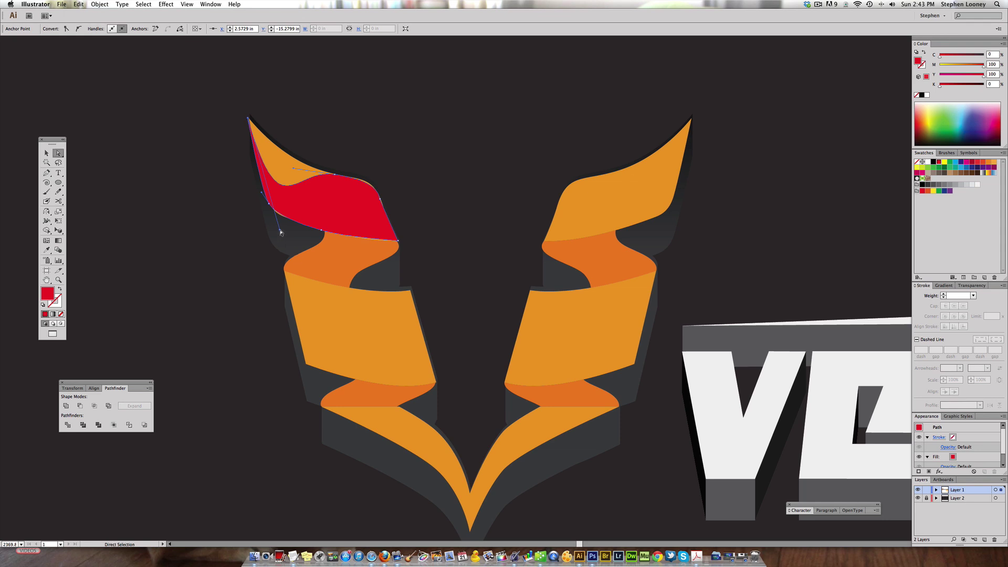
left_click_drag(281, 231, 263, 132)
left_click_drag(332, 176, 372, 179)
Deselect the red shape and zoom in to 1600% on the V icon.
left_click(393, 168)
left_click(484, 287, "alt+super")
left_click(486, 294, "alt+super")
left_click(485, 294, "alt+super")
left_click_drag(477, 267, 404, 249)
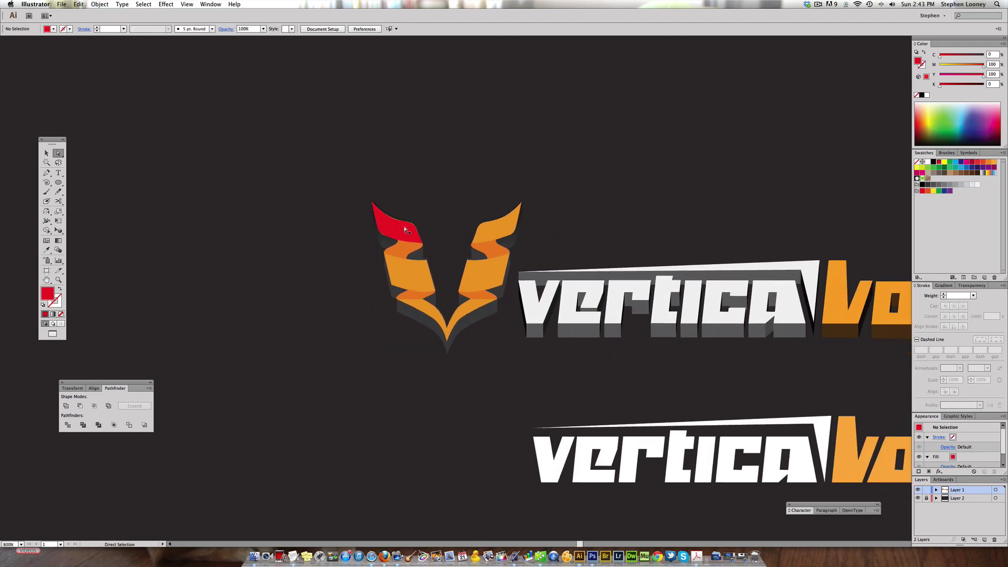
left_click_drag(309, 158, 607, 436)
left_click_drag(508, 257, 477, 294)
left_click(477, 294, "super")
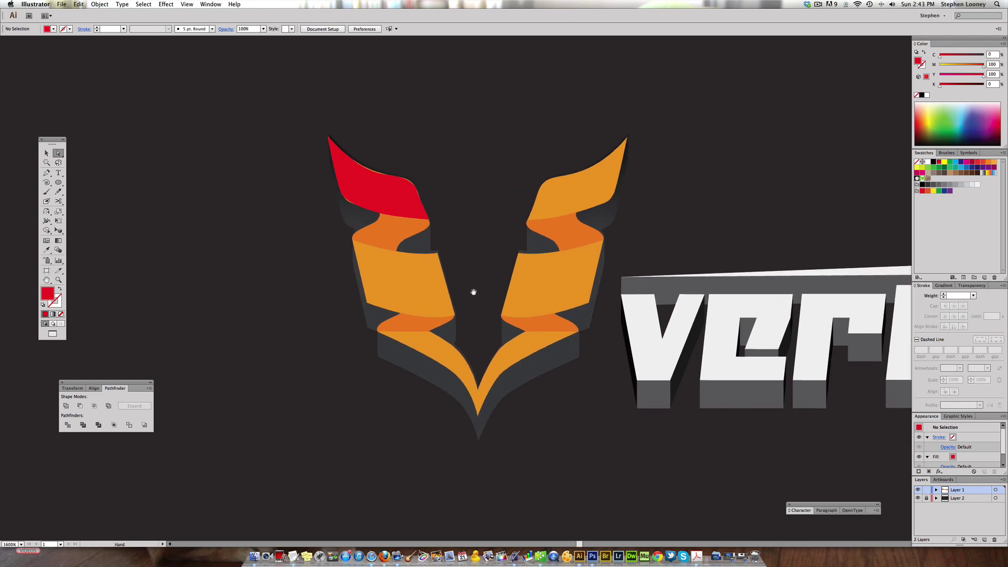
scroll(475, 295, "right", 3)
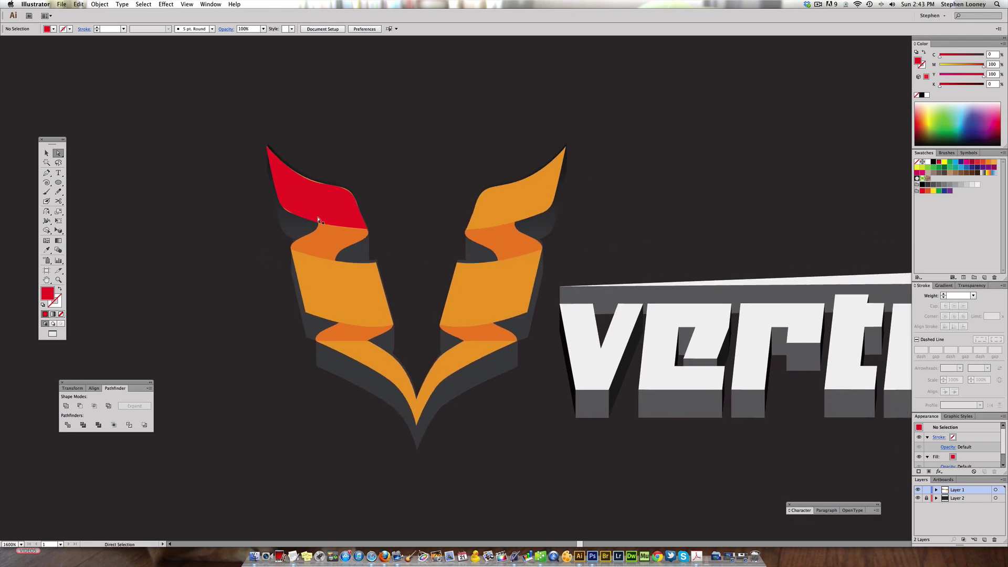
Trace a new path over the ribbon fold just below the red wing tip.
left_click(47, 173)
left_click(318, 223)
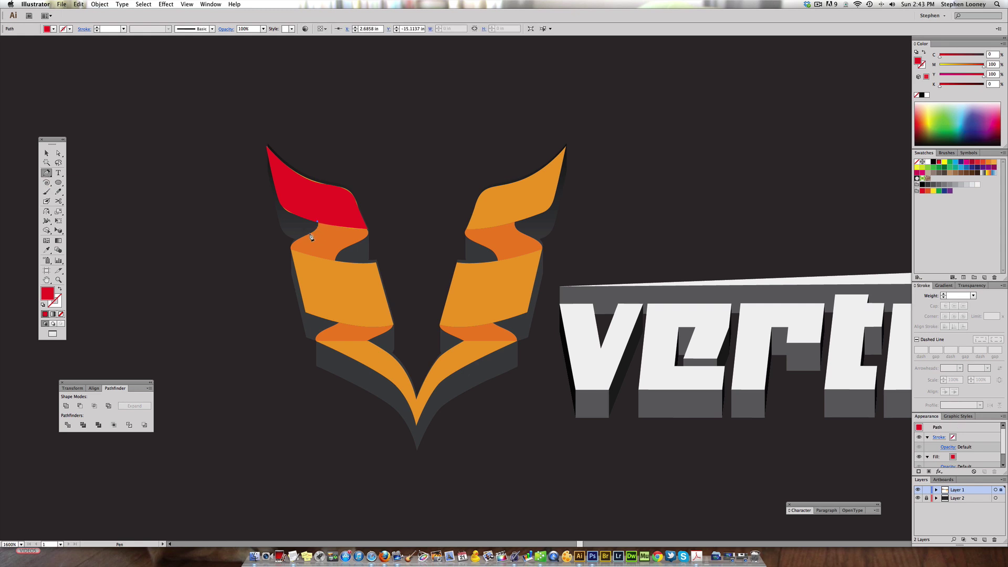
left_click(299, 242)
left_click_drag(292, 258, 293, 265)
left_click(335, 263)
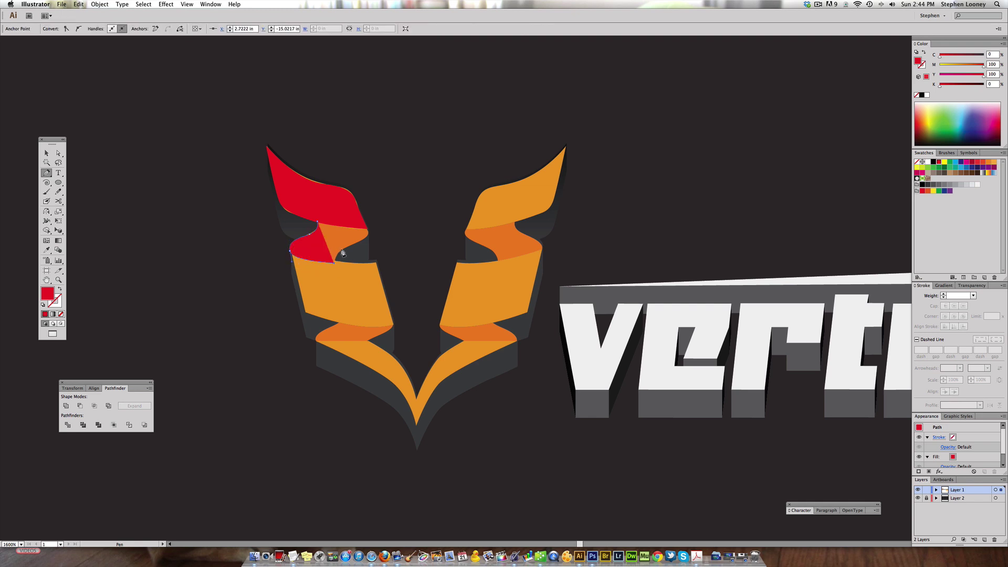
left_click(338, 250)
left_click(361, 224)
left_click(318, 225)
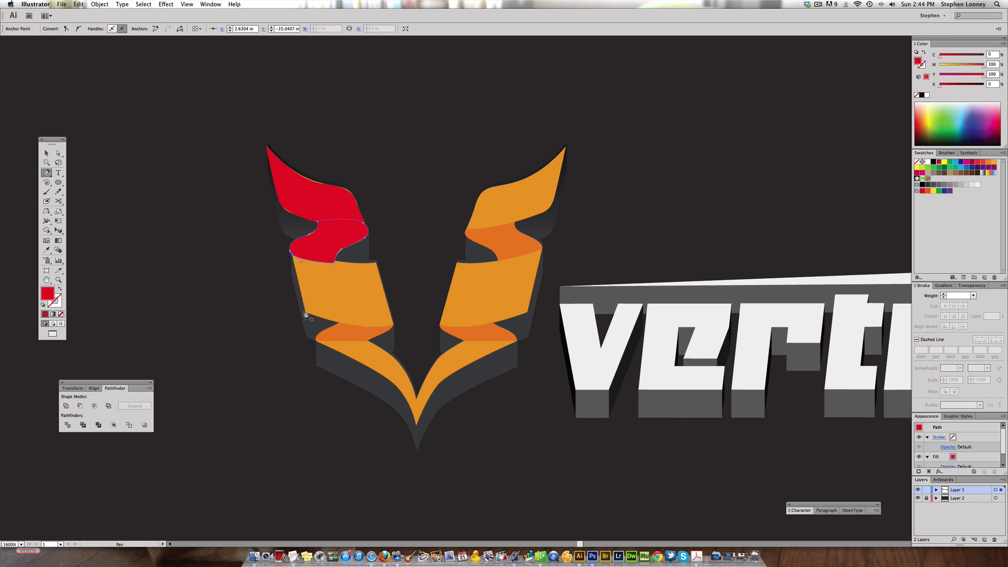
Trace a closed red shape over the first orange band below the red wing.
left_click(46, 153)
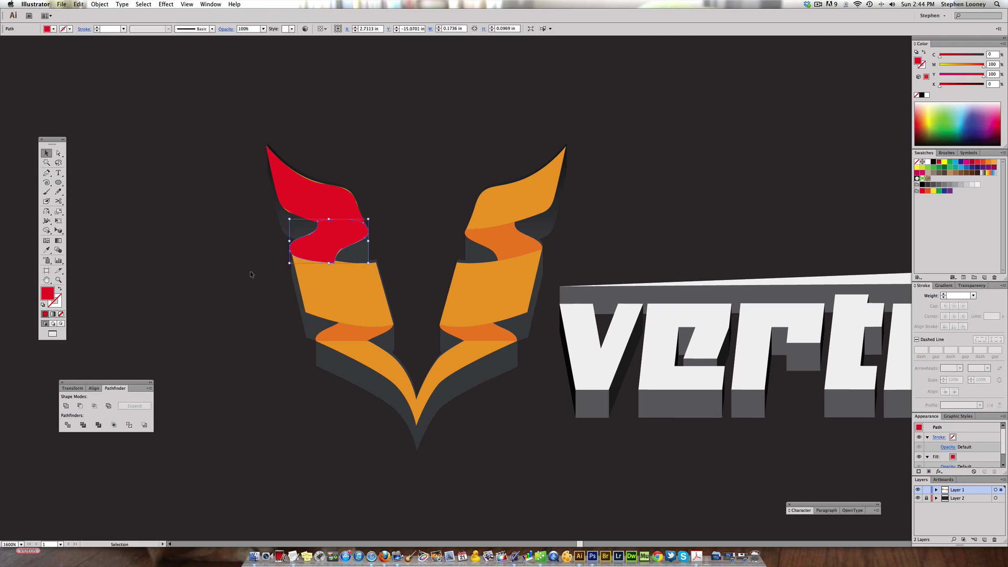
left_click(71, 154)
left_click(46, 173)
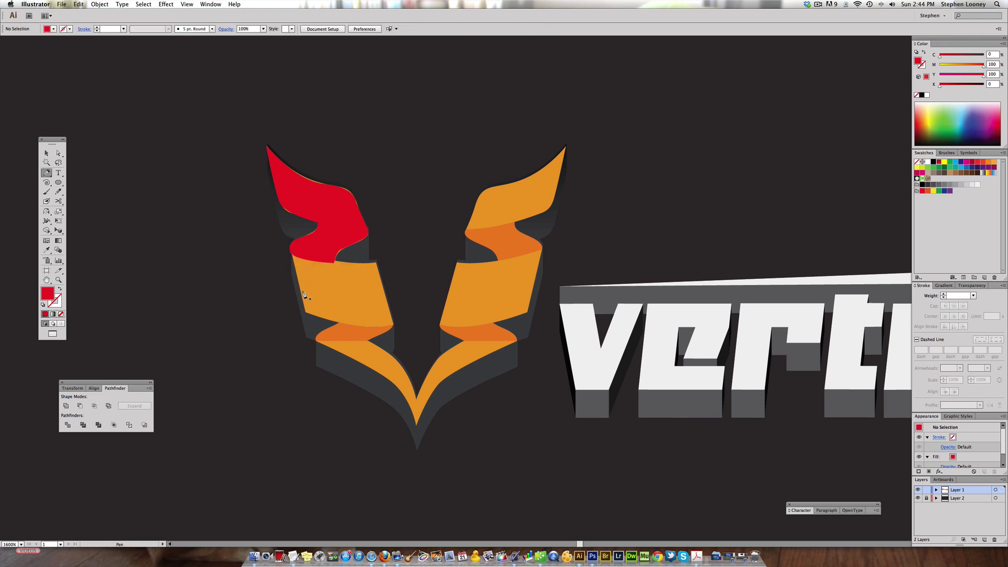
left_click(306, 315)
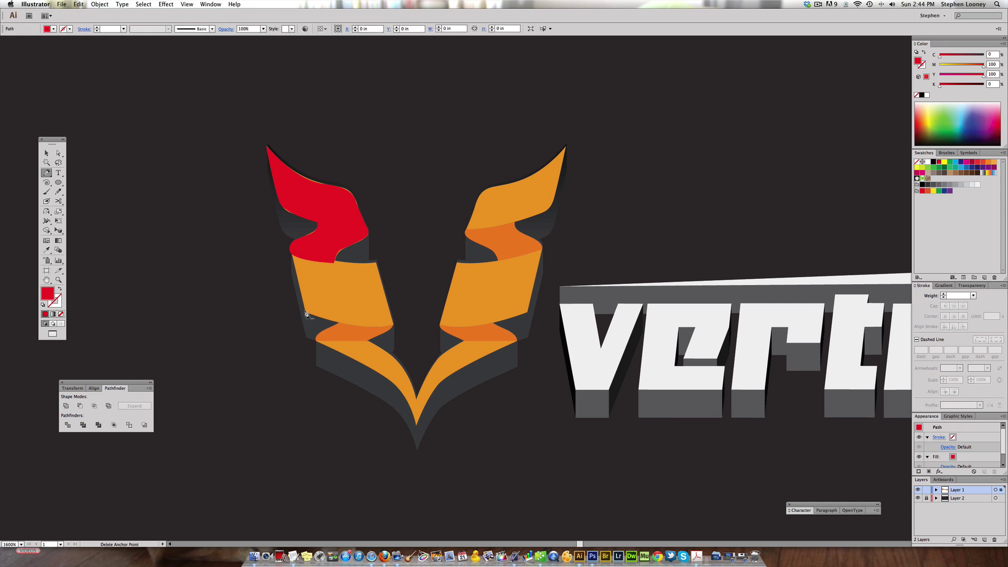
left_click(291, 253)
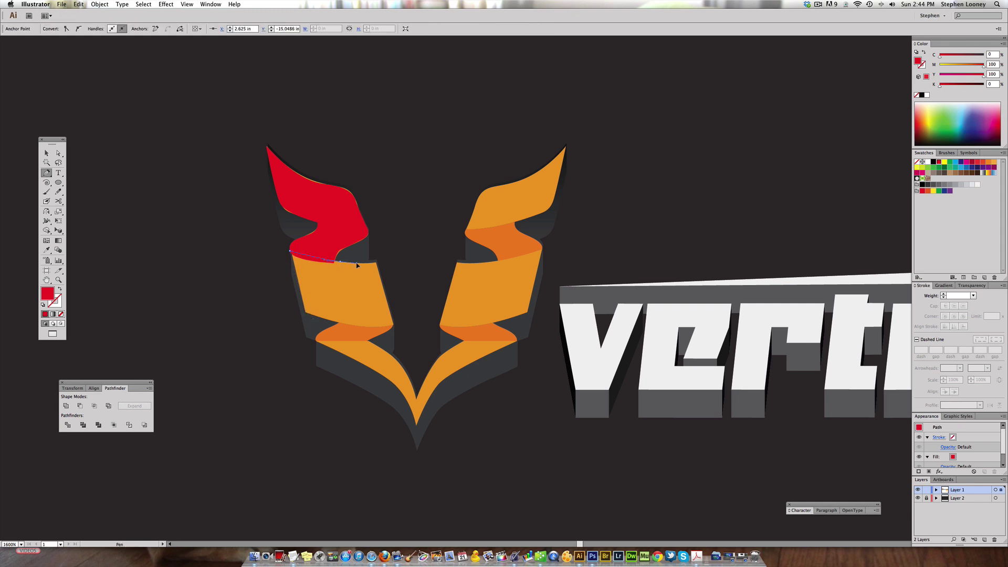
left_click(375, 264)
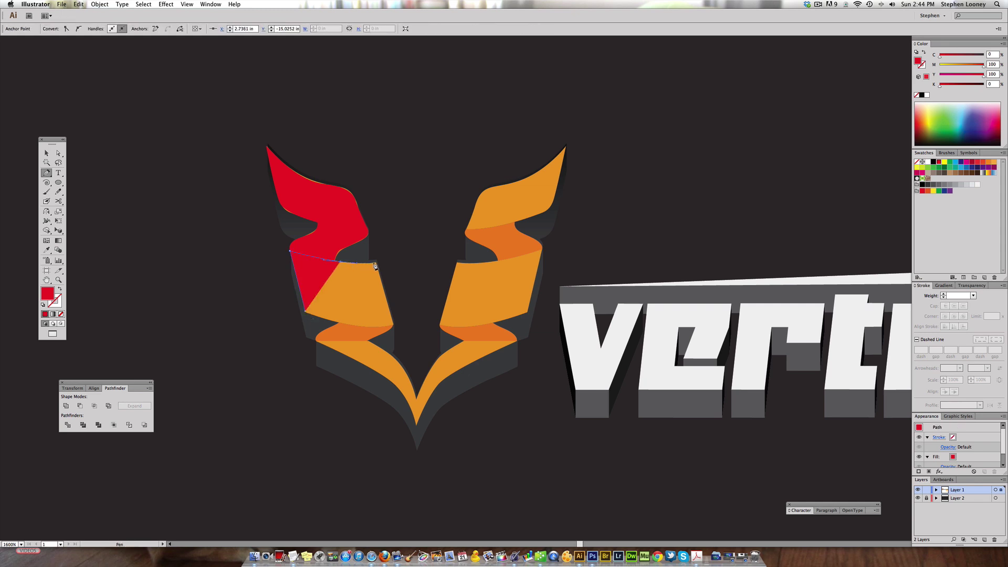
left_click(393, 326)
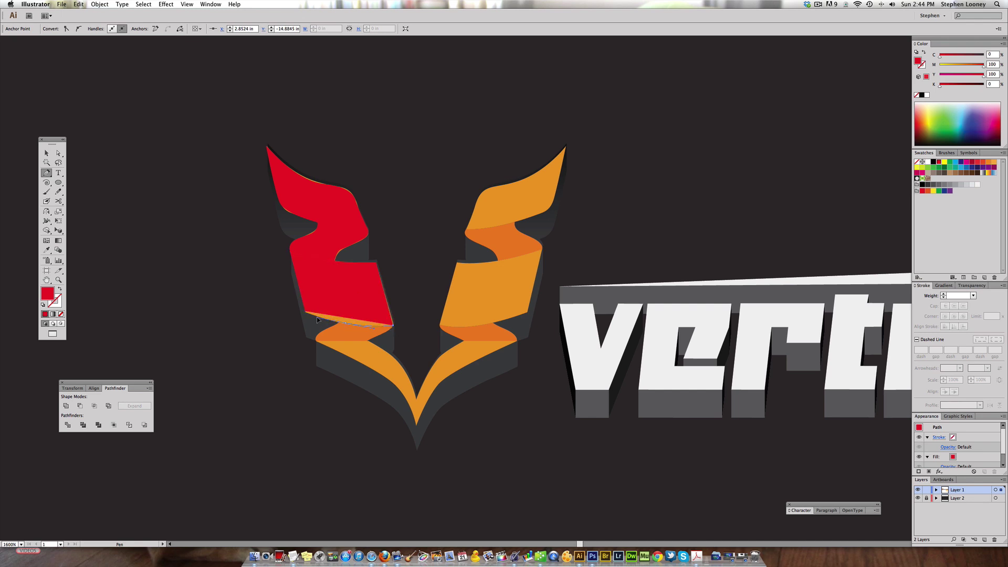
left_click(306, 312)
Draw a red piece over the next orange band, curving it along the ribbon edge.
left_click(340, 321)
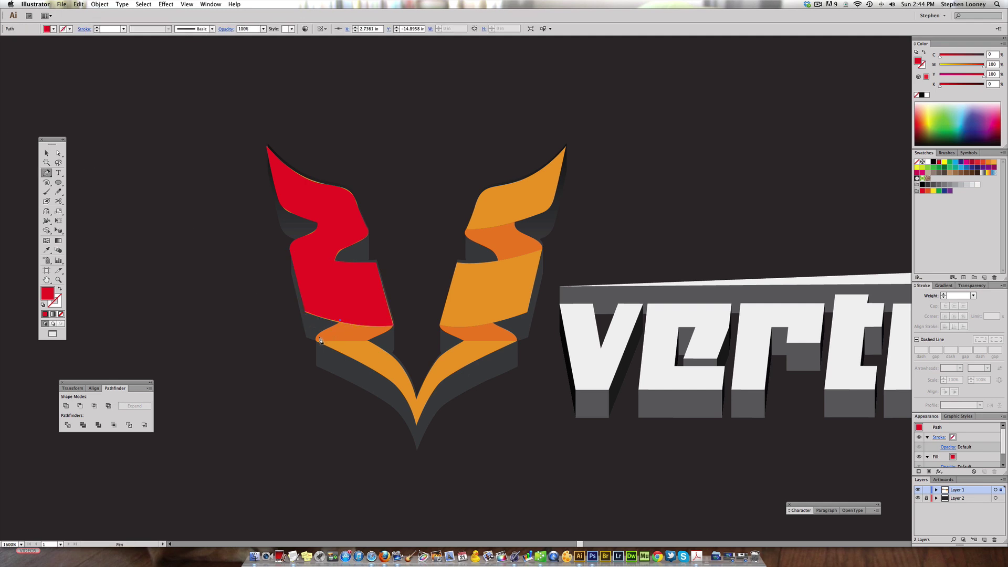
key("super+z")
left_click(351, 313)
left_click(318, 337)
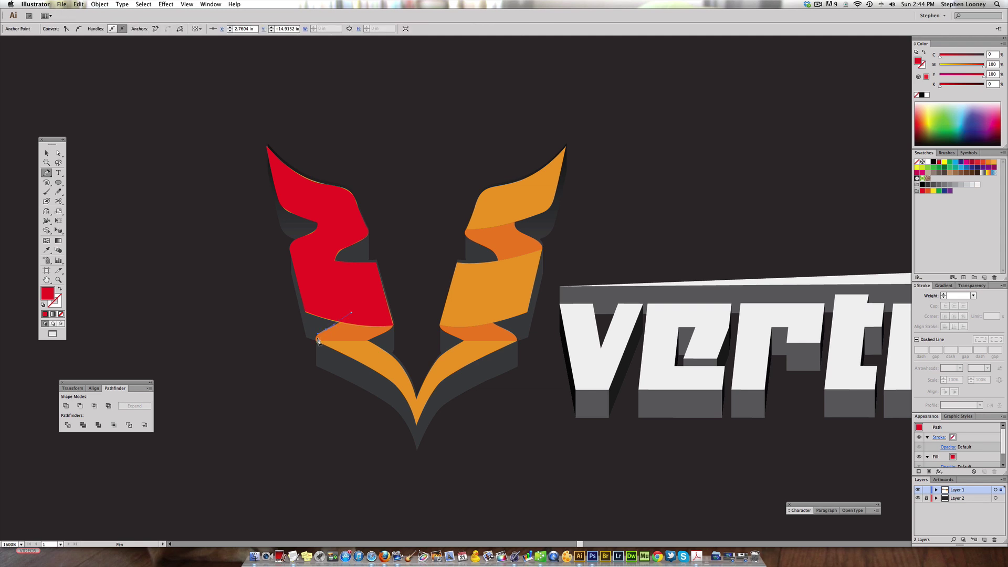
left_click_drag(317, 337, 313, 341)
left_click(368, 341)
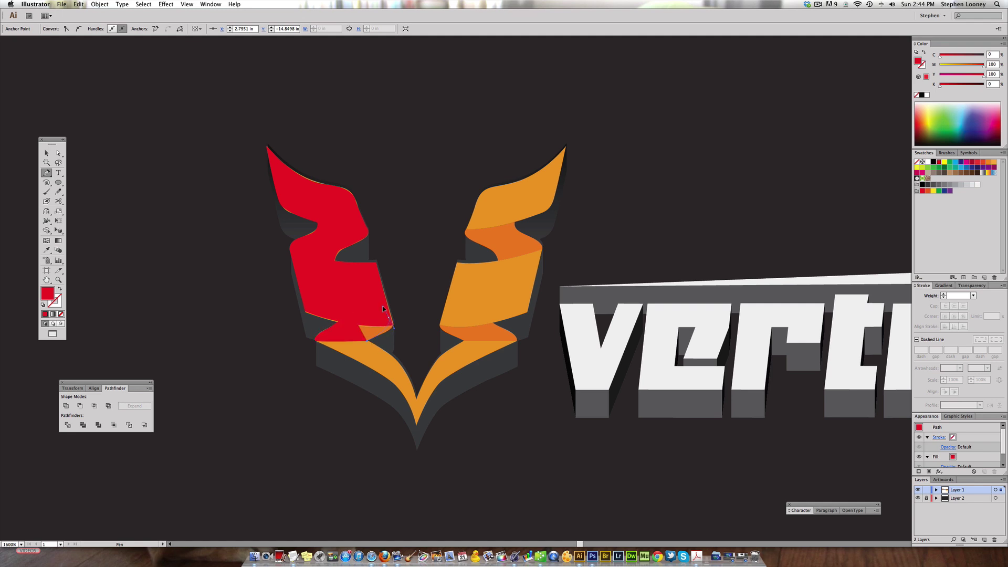
left_click_drag(376, 308, 370, 308)
left_click(351, 312)
left_click(316, 341)
key("super+shift+a")
Trace a red shape over the lower wing down to the V's bottom tip.
left_click(318, 346)
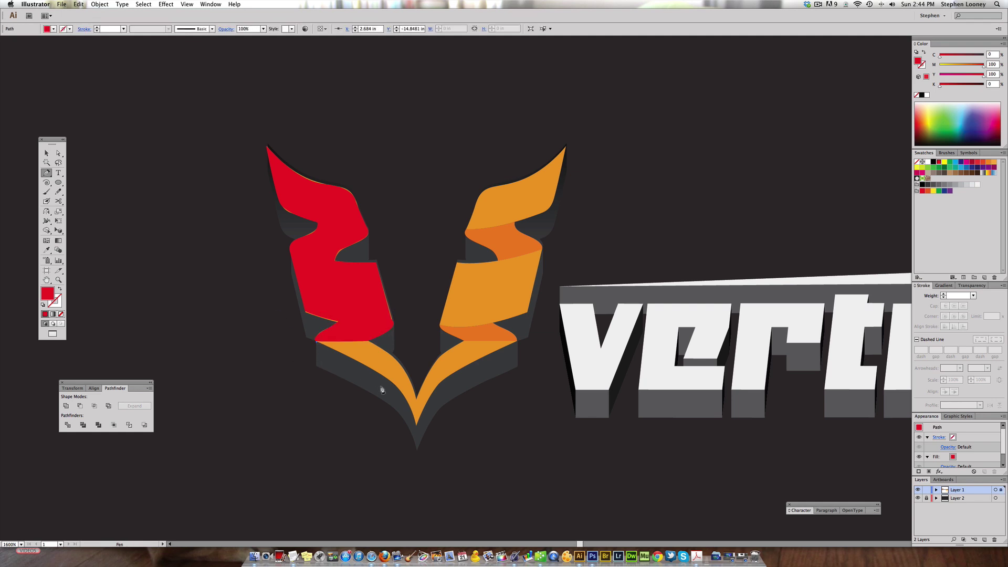
left_click_drag(387, 379, 400, 392)
left_click(418, 429)
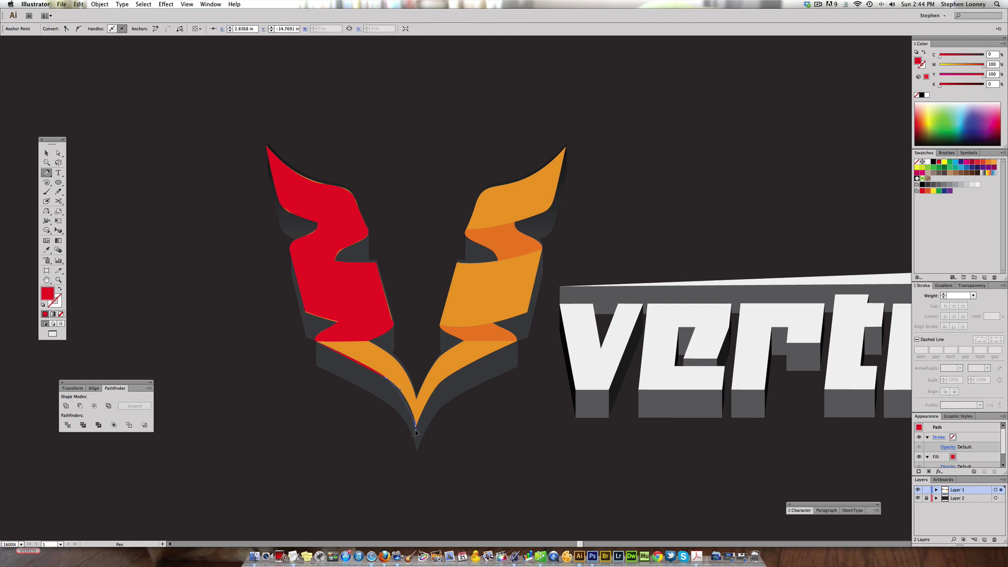
left_click_drag(415, 425, 416, 430)
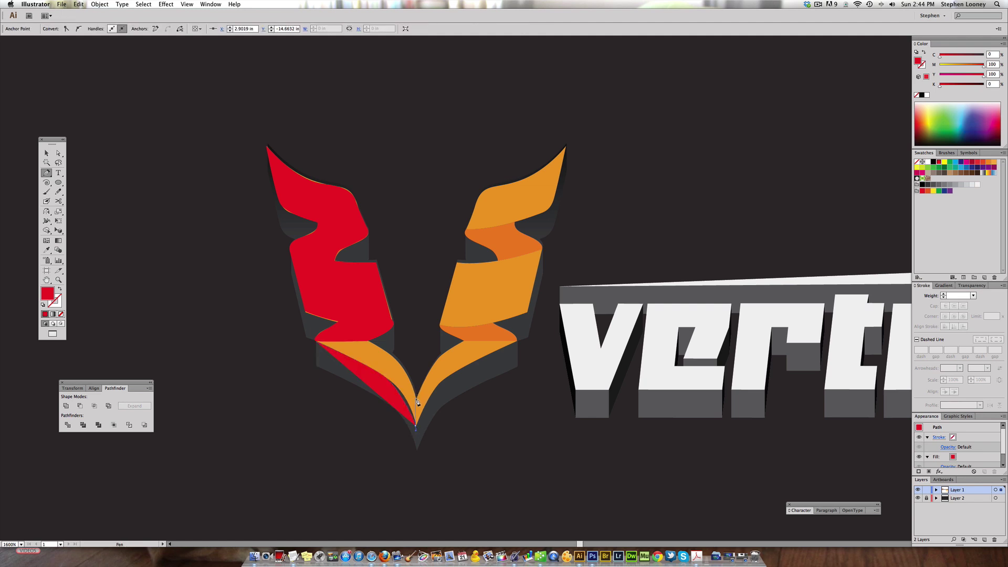
left_click_drag(368, 339, 337, 324)
key("super+z")
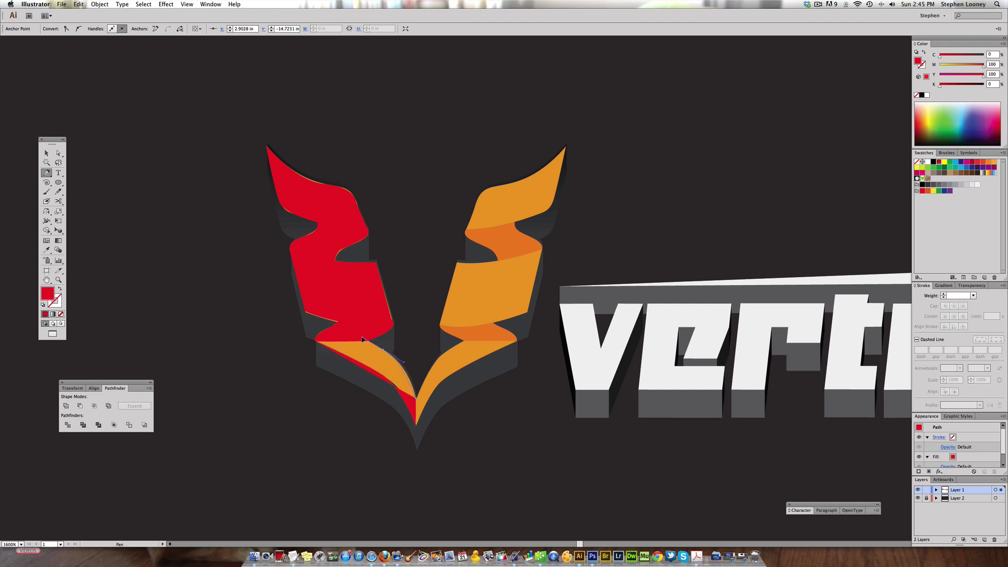
left_click_drag(357, 336, 346, 340)
key("super+z")
left_click(363, 334)
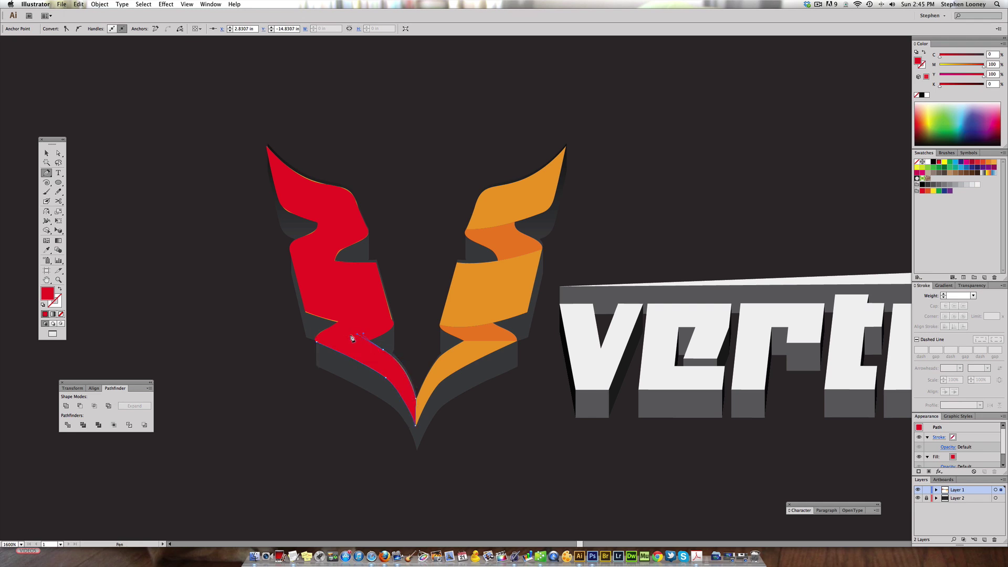
left_click(317, 344)
left_click(46, 153)
left_click(217, 241)
key("super+minus")
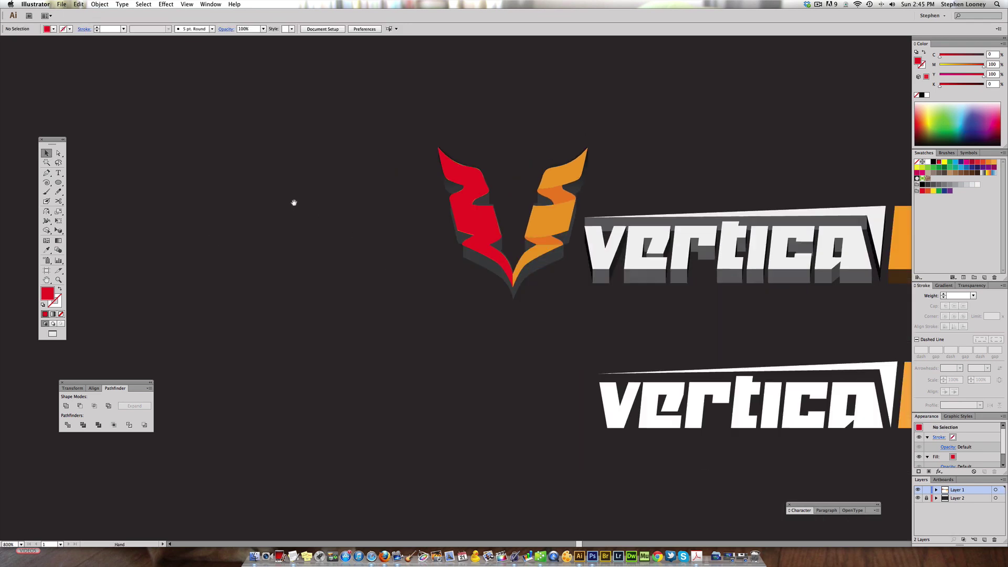
Shift-select the red wing pieces and try moving them left, undoing the move.
scroll(361, 218, "right", 3)
scroll(360, 218, "up", 2)
left_click(378, 215)
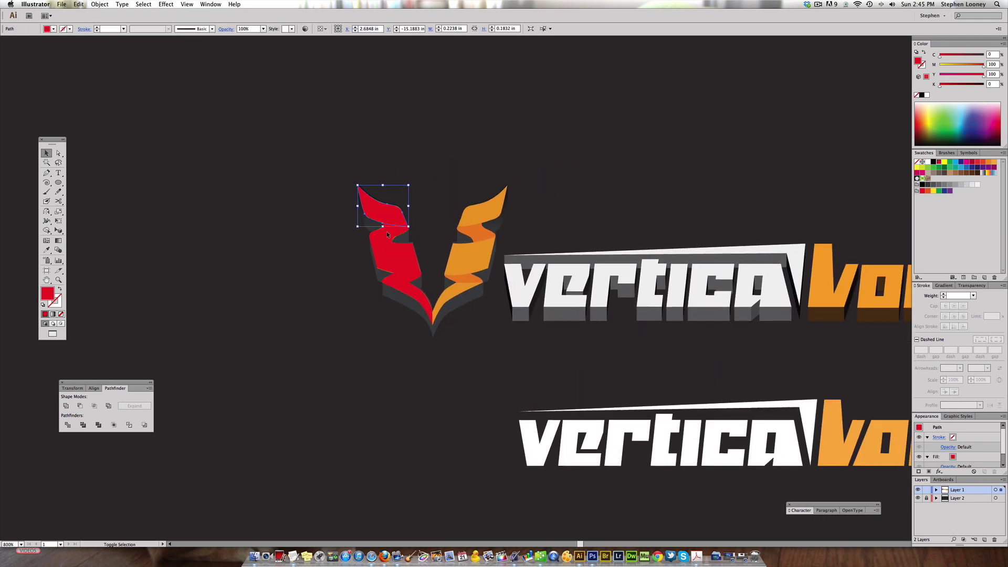
left_click(323, 206)
left_click(395, 216)
left_click(403, 265, "shift")
left_click(404, 282, "shift")
left_click(411, 298, "shift")
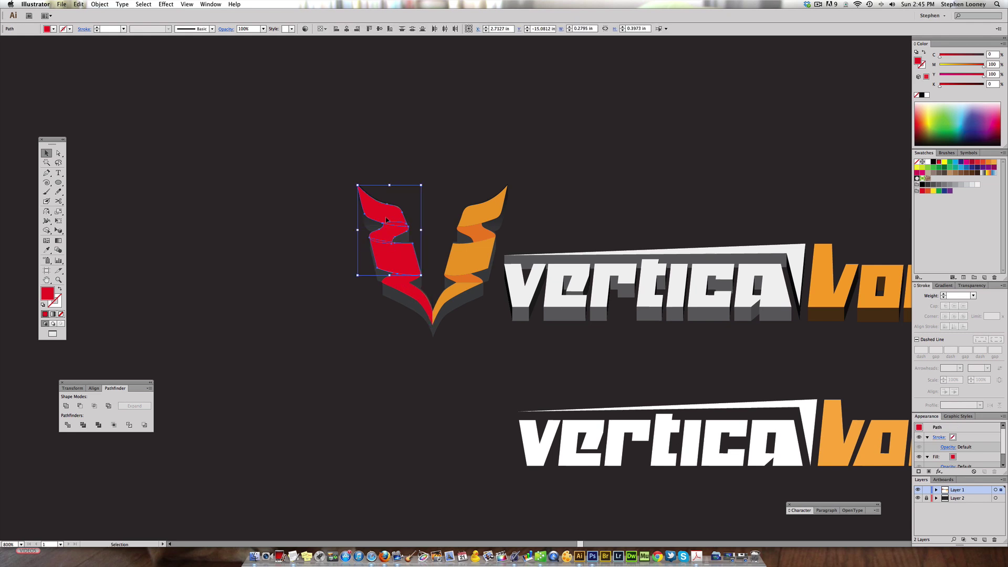
left_click(415, 291, "shift")
left_click_drag(415, 291, 317, 292)
key("ctrl+z")
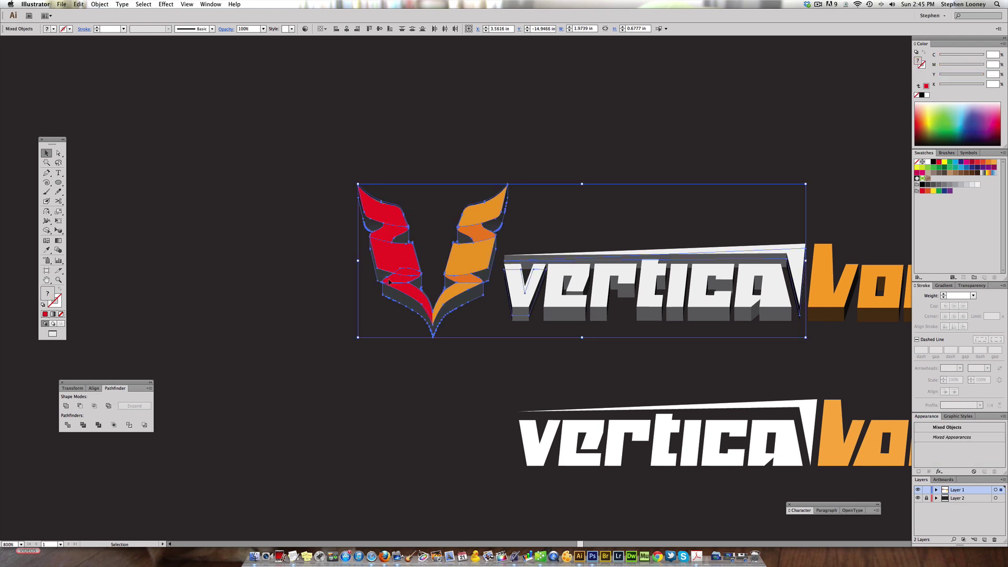
Reselect the top, fold, middle and lower red pieces and move them left of the V.
key("ctrl+a")
left_click(348, 247)
left_click(383, 212)
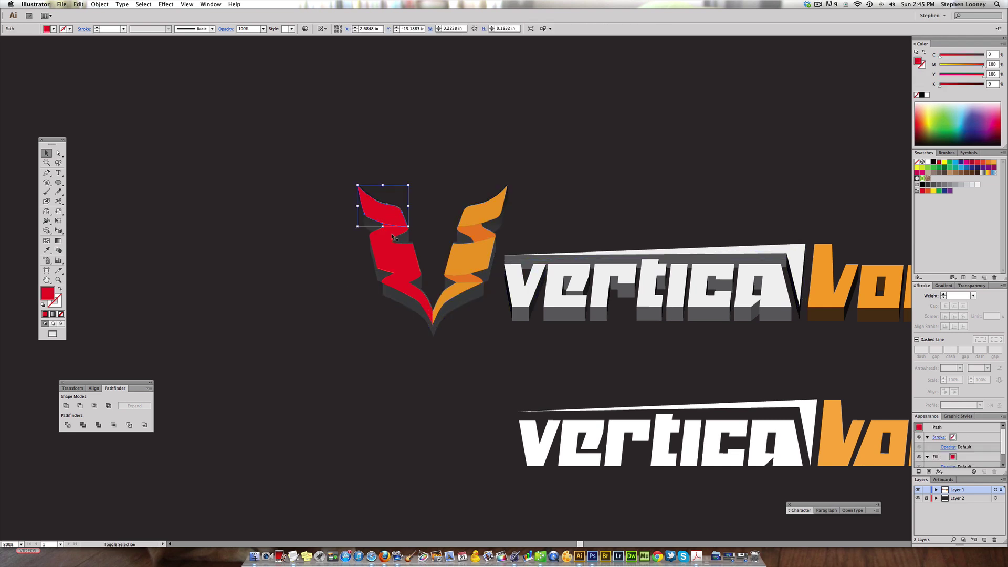
left_click(391, 231, "shift")
left_click(393, 249, "shift")
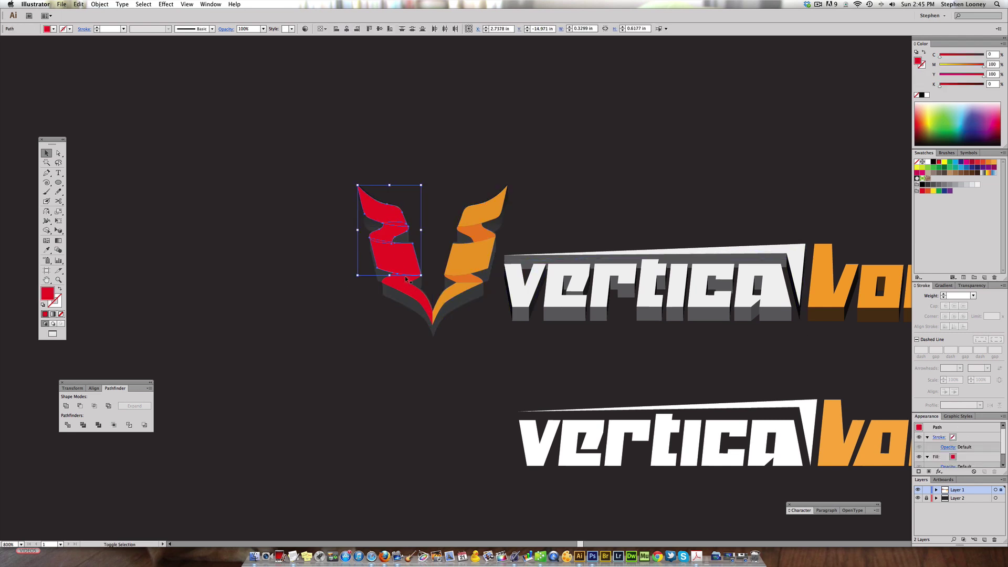
left_click(399, 276, "shift")
left_click(398, 276, "shift")
left_click(414, 296, "shift")
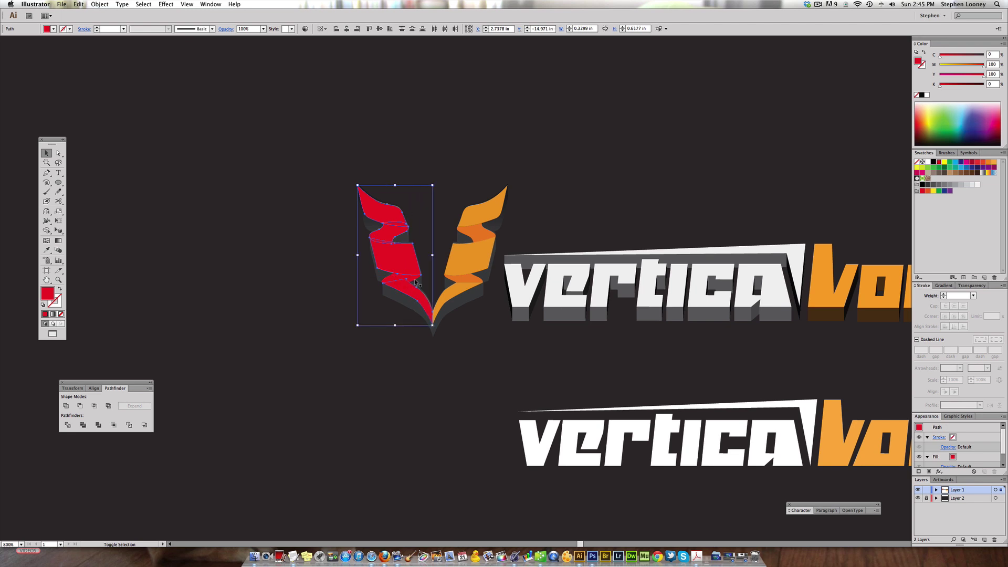
left_click_drag(416, 280, 278, 280)
Fill the moved red pieces with the V's orange using the Eyedropper.
left_click(249, 192)
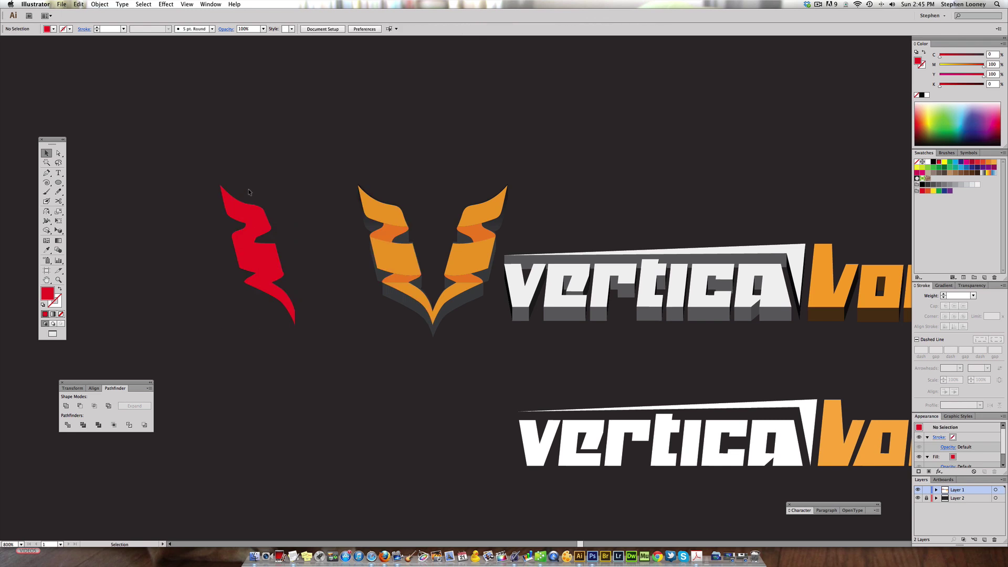
left_click(243, 208)
left_click(278, 274, "shift")
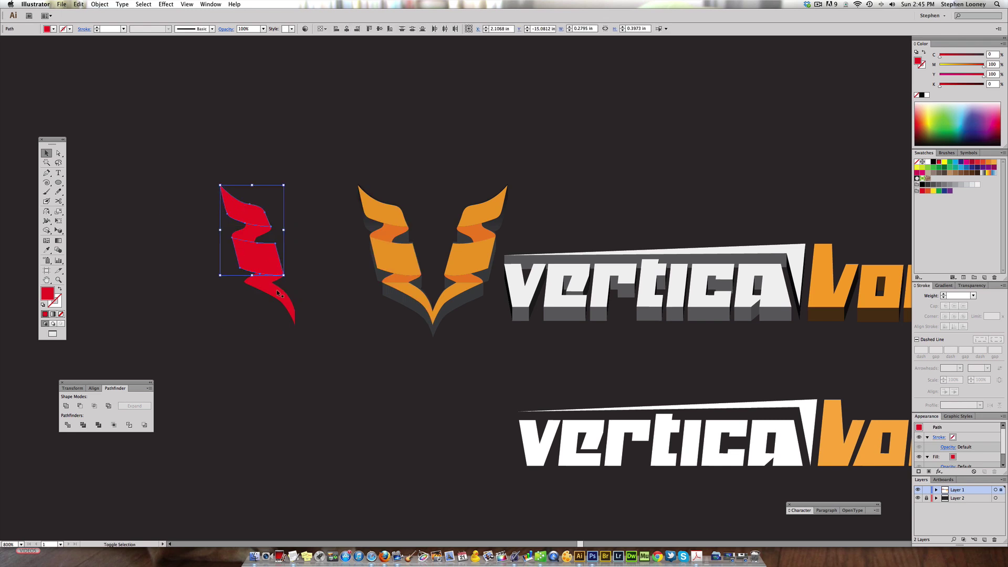
left_click(277, 294, "shift")
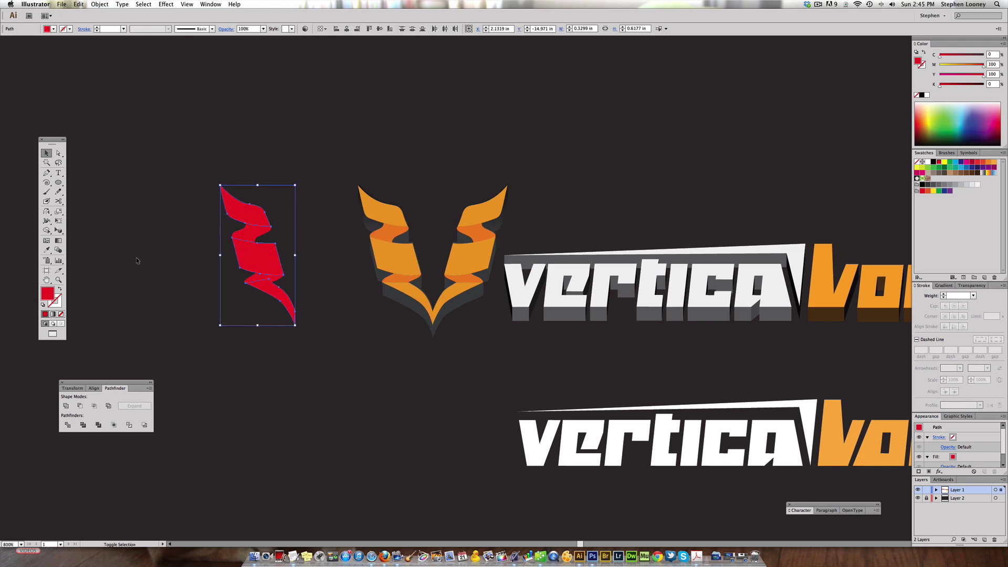
left_click(47, 250)
left_click(384, 210)
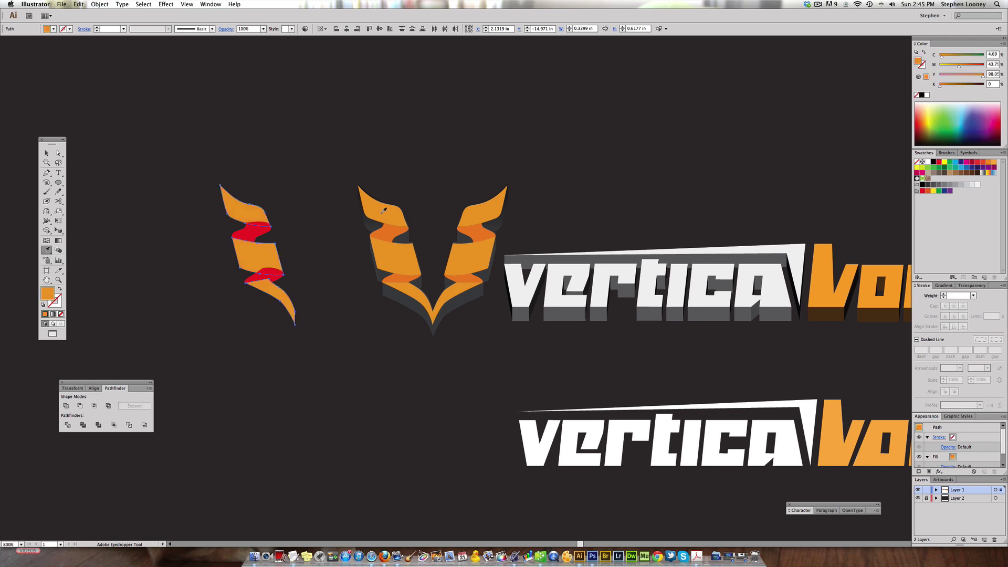
Sample the V's orange onto the top and lower red fold pieces.
key("a")
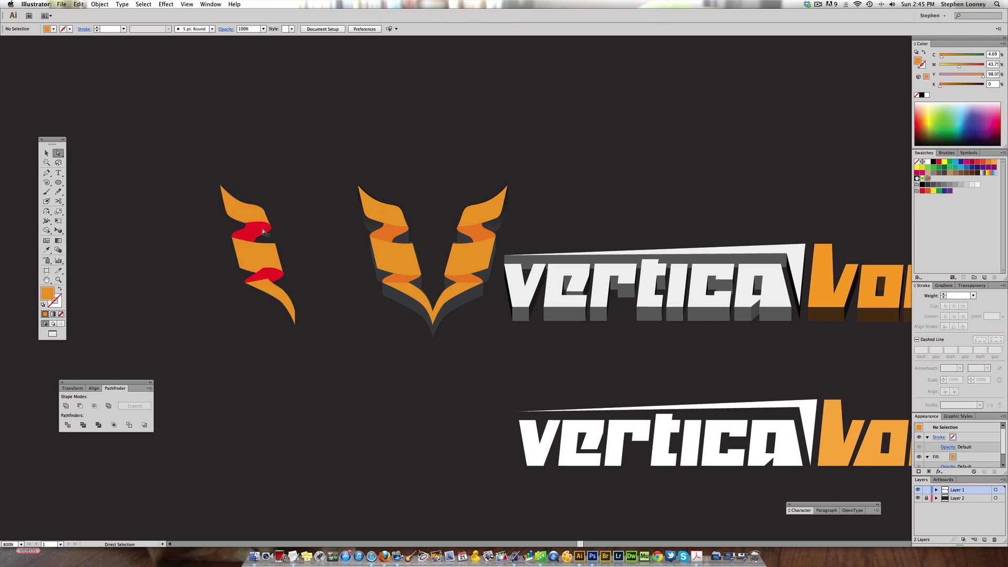
left_click(256, 236)
left_click(271, 275, "shift")
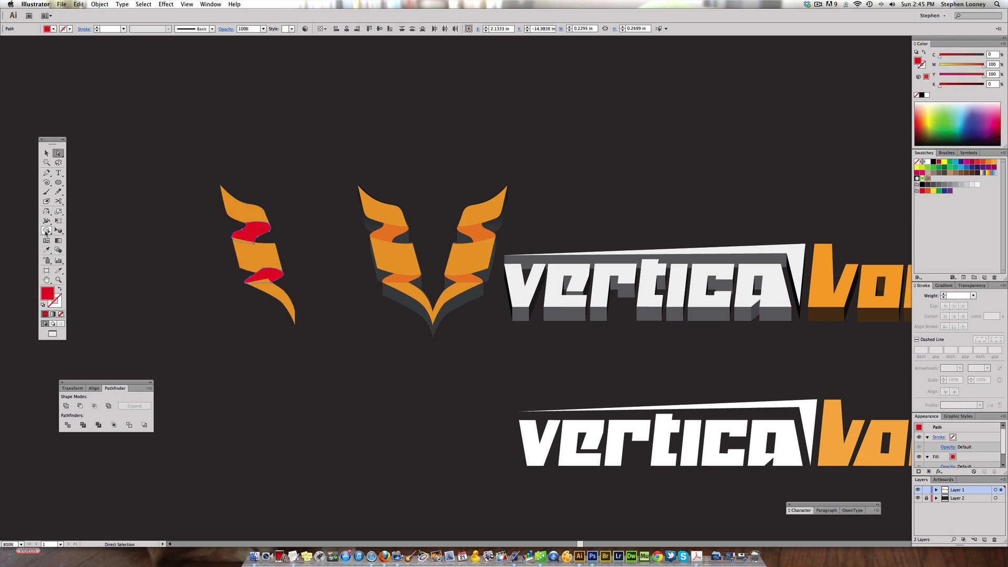
left_click(47, 250)
left_click(397, 229)
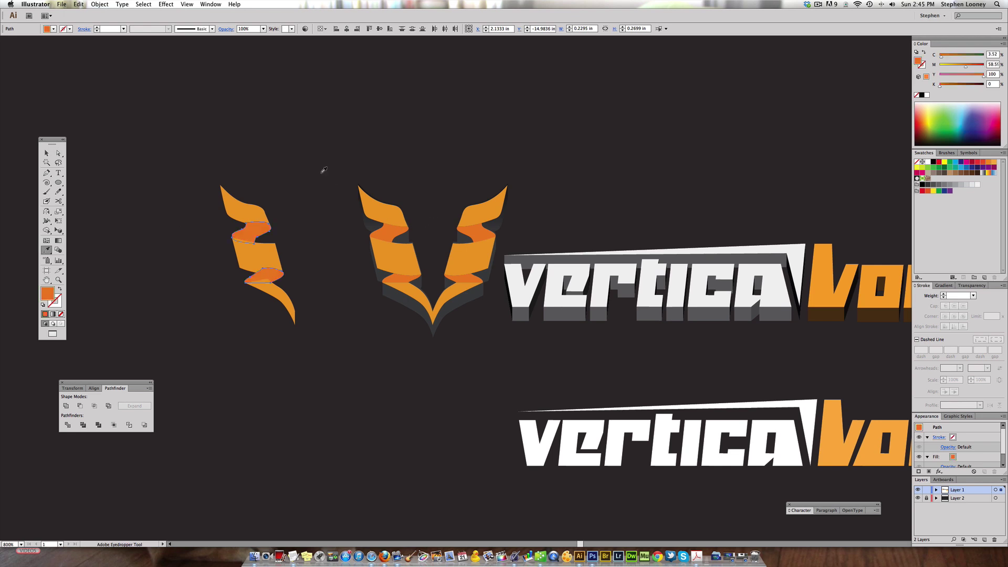
Send the fold pieces to the back with Object > Arrange > Send to Back, then deselect.
left_click(99, 5)
mouse_move(140, 3)
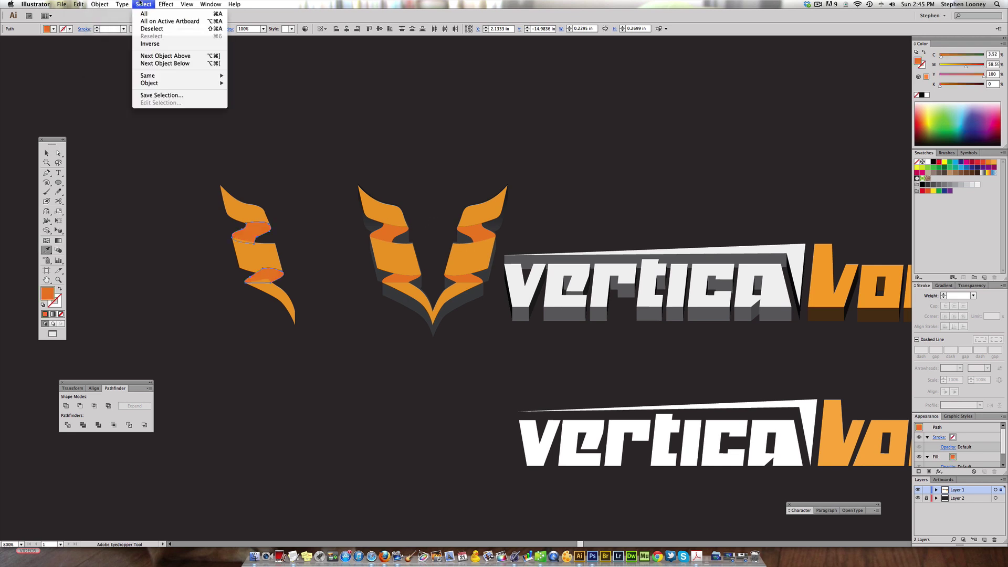
mouse_move(176, 77)
mouse_move(100, 4)
mouse_move(152, 21)
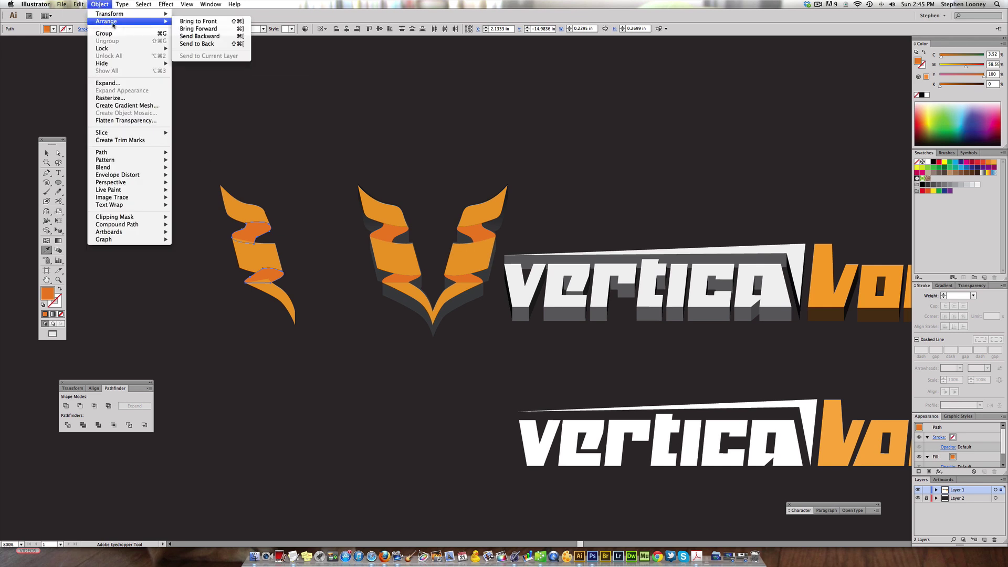
left_click(219, 43)
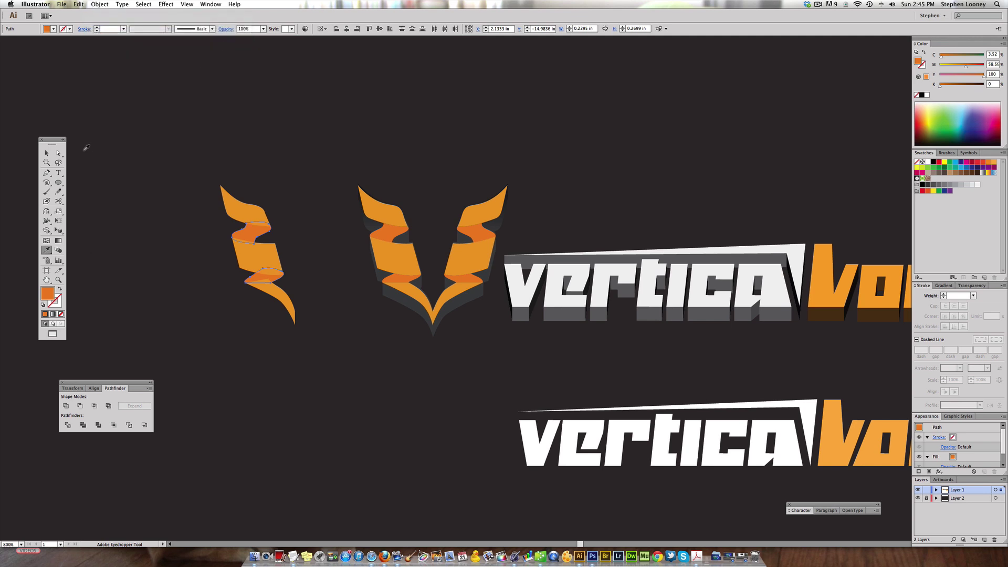
left_click(47, 153)
left_click(223, 220)
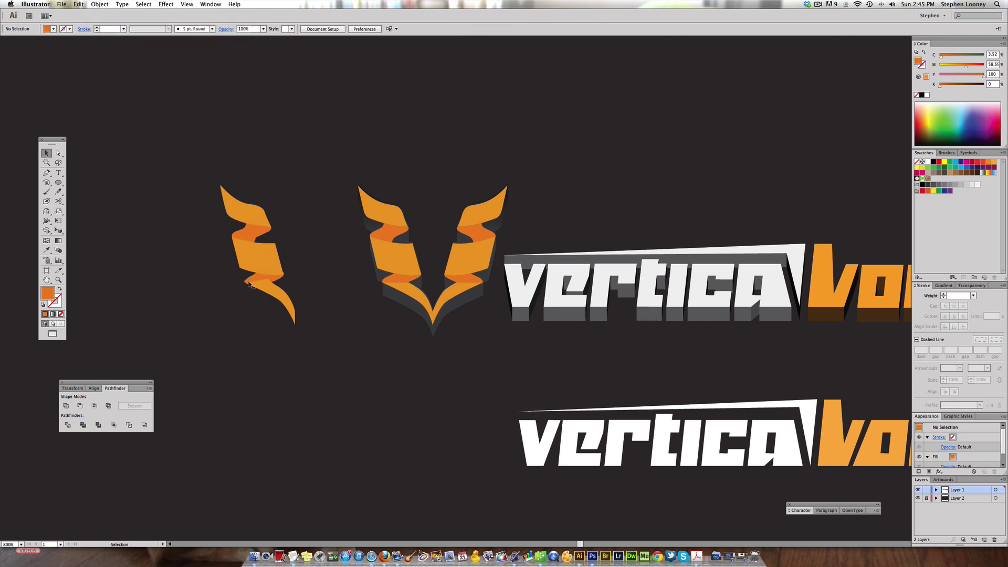
key("z")
left_click_drag(165, 127, 478, 347)
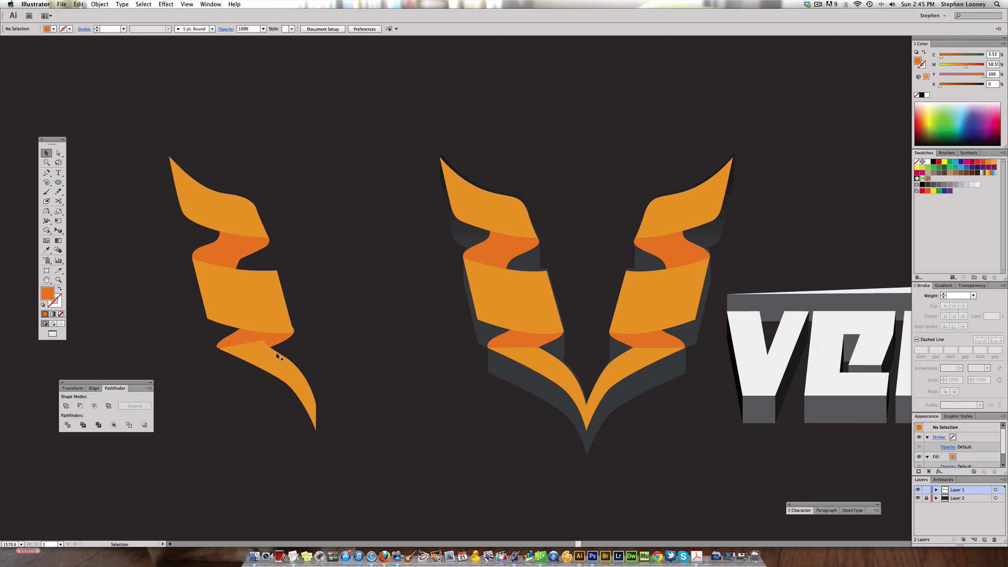
Adjust the ribbon's lower tip anchor so it snaps onto the fold's corner.
key("a")
left_click(264, 342)
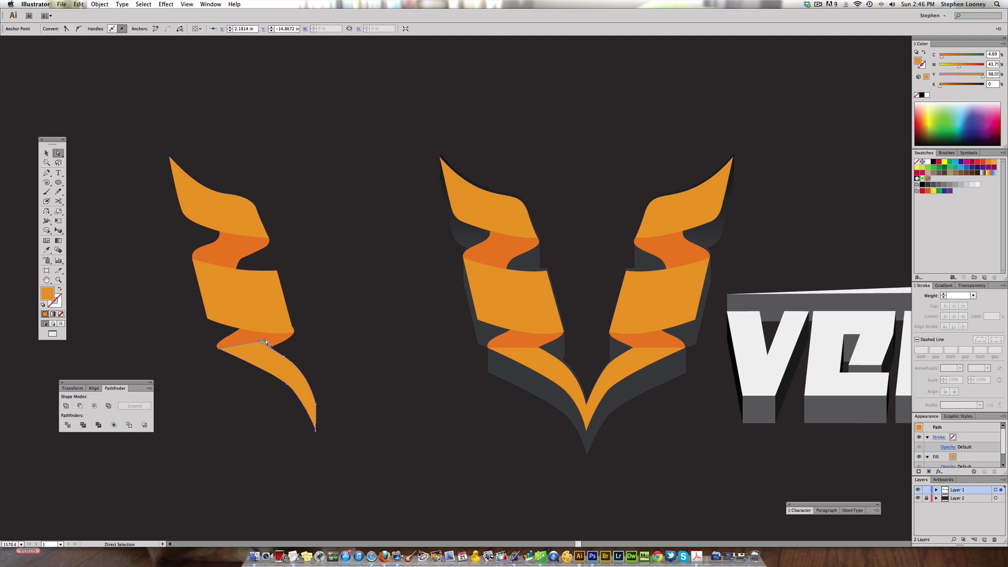
left_click_drag(265, 342, 270, 347)
left_click(269, 346)
left_click_drag(149, 247, 441, 423)
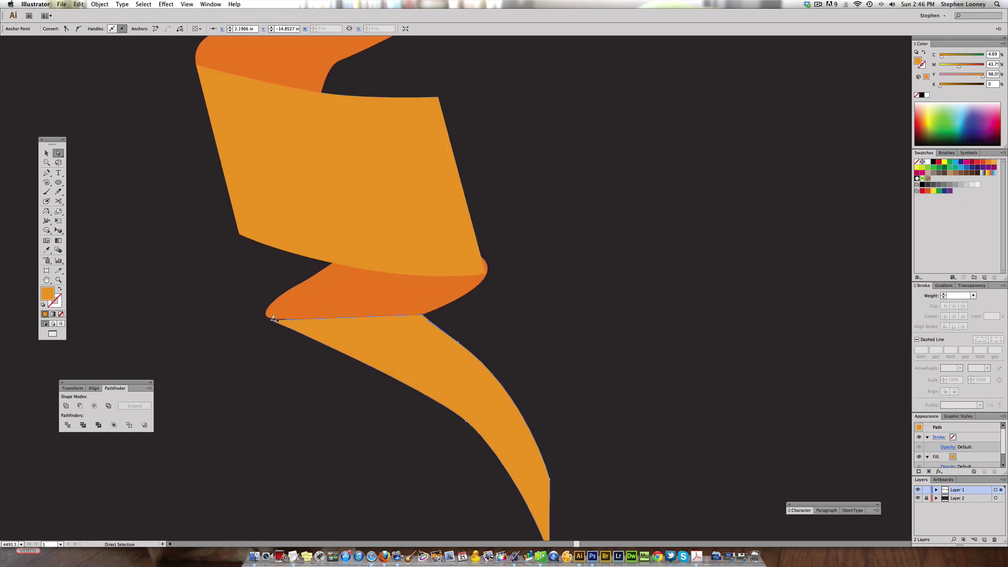
left_click(268, 319)
left_click_drag(266, 317, 266, 316)
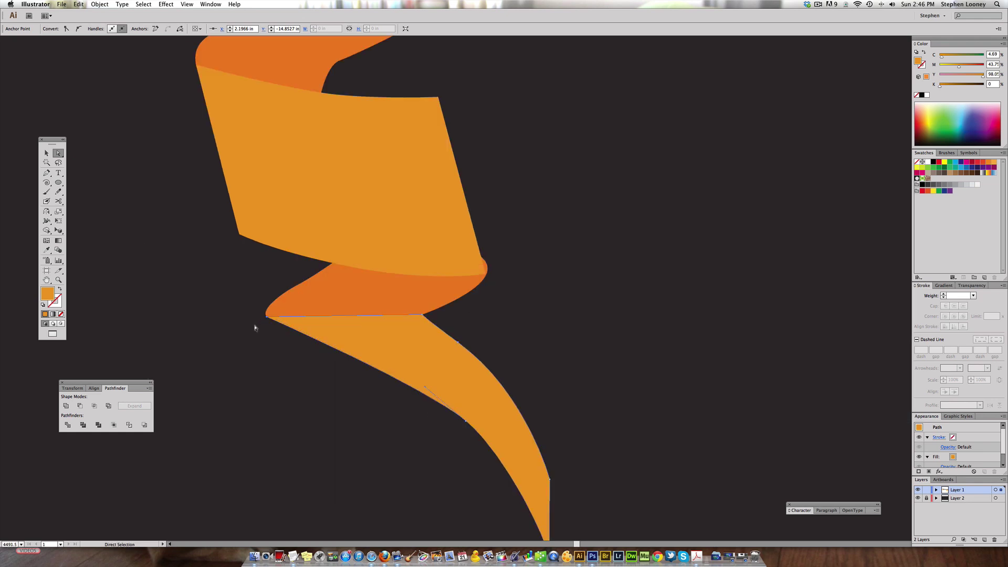
left_click(255, 327)
Tuck the dark-orange lower fold's right tip in slightly.
left_click(384, 274, "alt+super")
left_click(391, 282, "alt+super")
left_click(394, 281, "alt+super")
left_click_drag(531, 215, 657, 363)
left_click(608, 326)
left_click(607, 322)
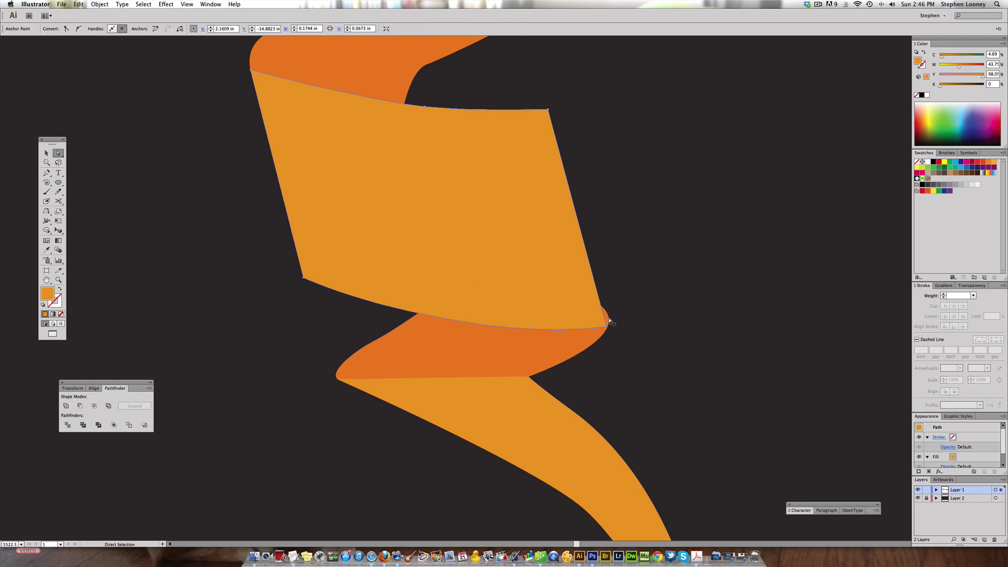
left_click_drag(592, 300, 588, 305)
Convert an anchor on the upper fold's edge into a sharp corner.
left_click_drag(528, 136, 509, 269)
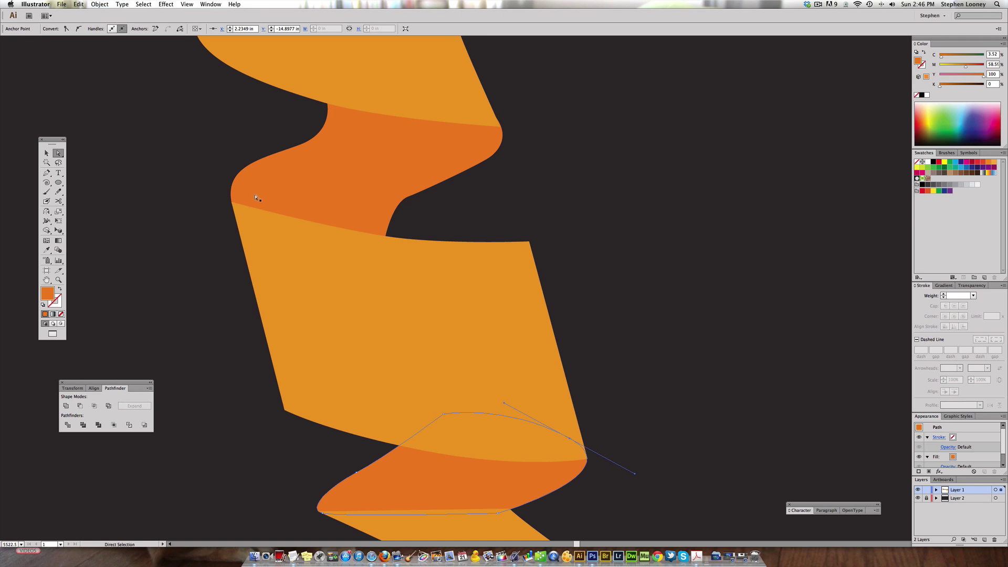
left_click(587, 198)
left_click(408, 199)
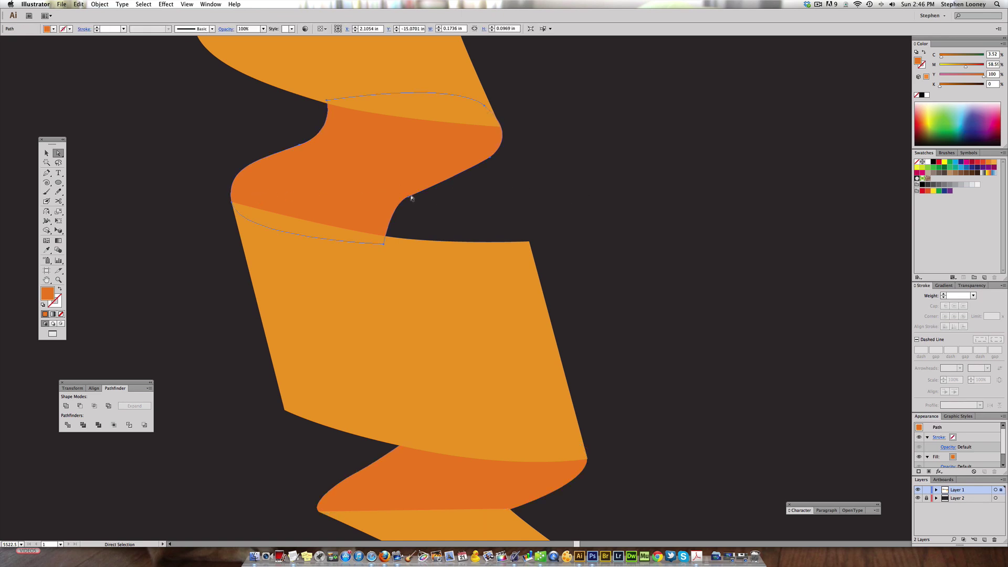
key("shift+c")
left_click(408, 198)
key("a")
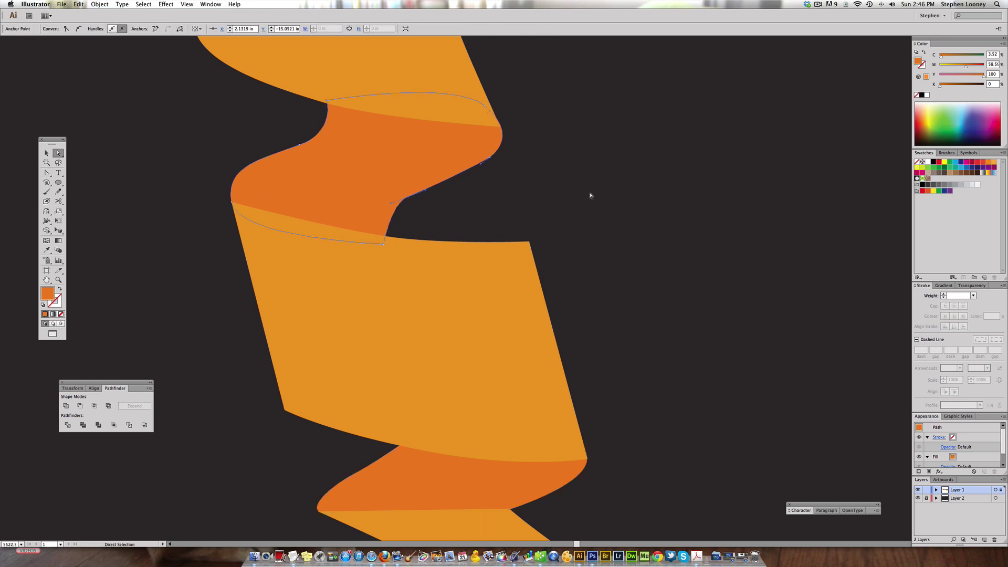
left_click(590, 193)
Select the whole left ribbon and nudge it slightly left.
key("super+minus")
key("super+minus")
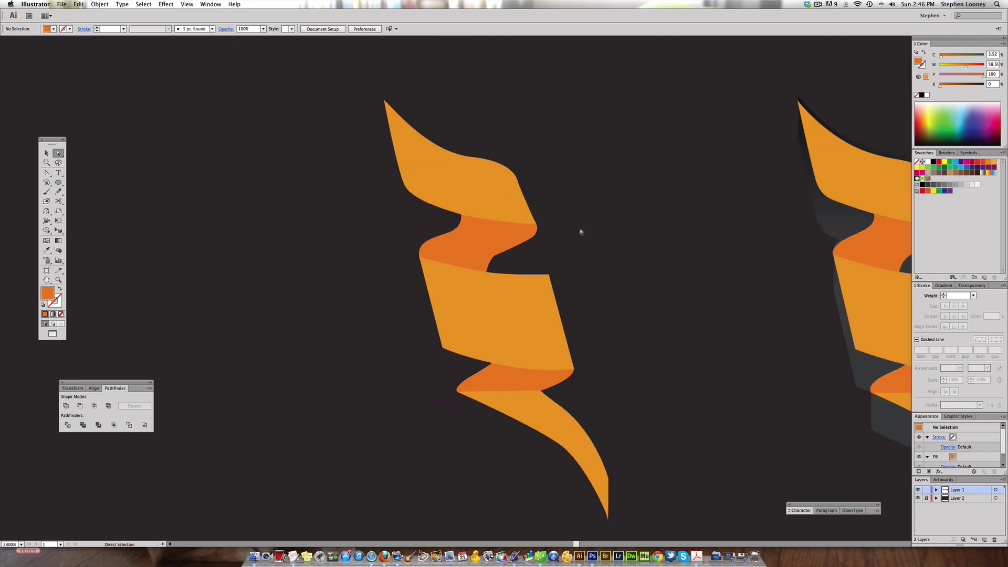
scroll(450, 272, "right", 2)
scroll(450, 273, "down", 1)
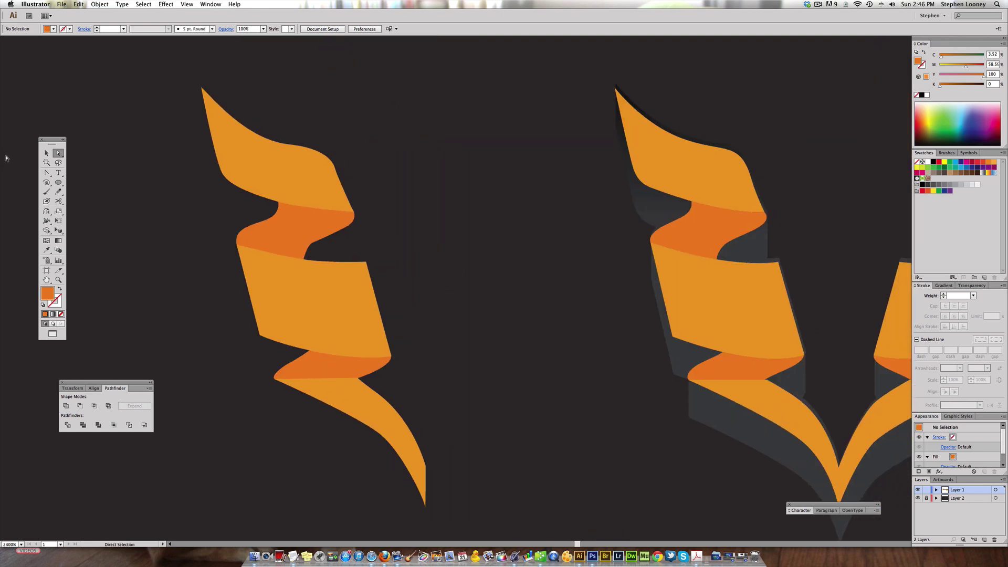
left_click(46, 153)
left_click(405, 314, "alt+super")
left_click(409, 315, "alt+super")
left_click_drag(504, 296, 380, 318)
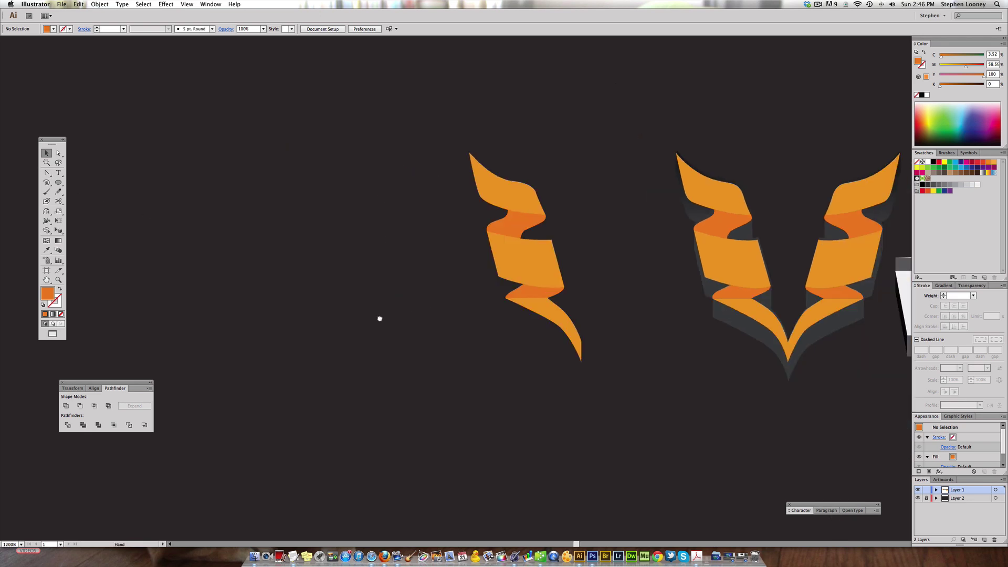
left_click_drag(524, 269, 508, 279)
left_click_drag(315, 158, 477, 391)
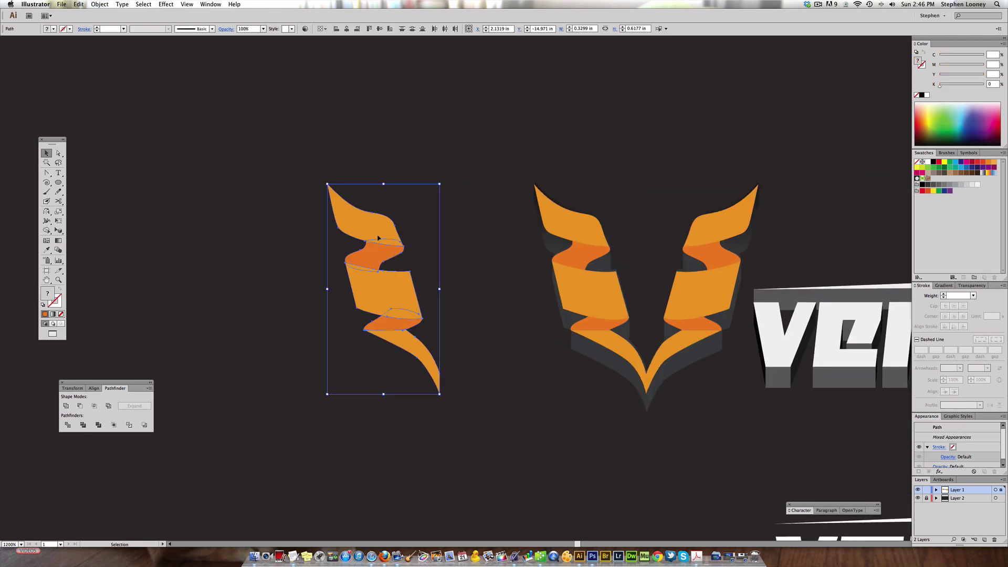
key("Left")
key("Left")
key("super+shift+a")
Refine the upper-right curve of the ribbon's top piece.
left_click_drag(259, 142, 525, 355)
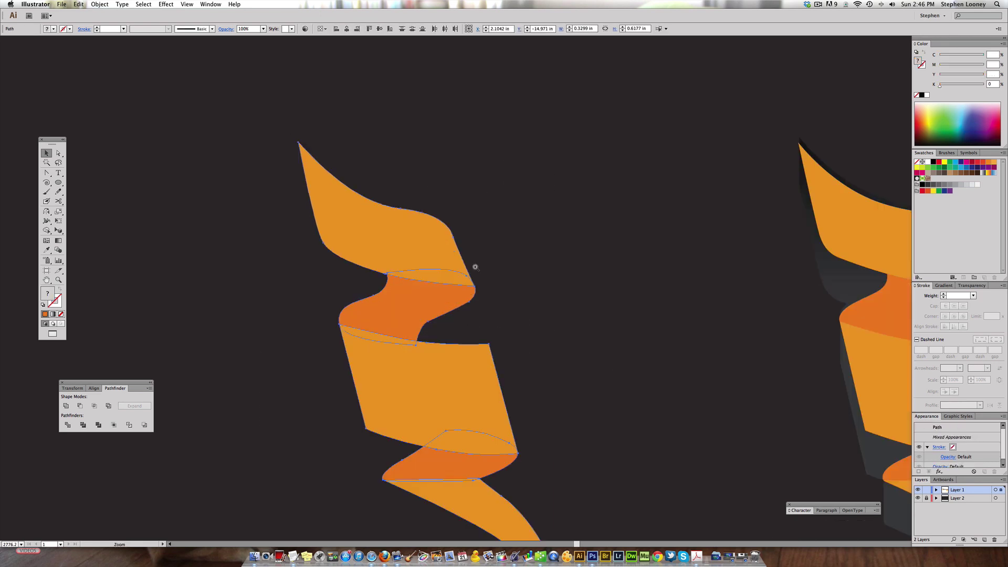
key("a")
left_click(453, 237)
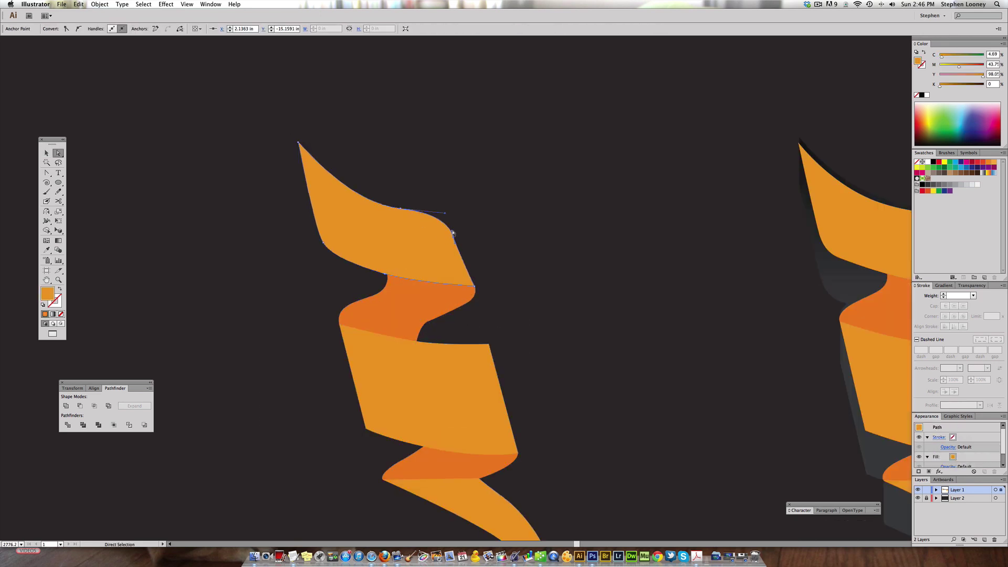
left_click_drag(452, 233, 444, 227)
left_click(523, 229)
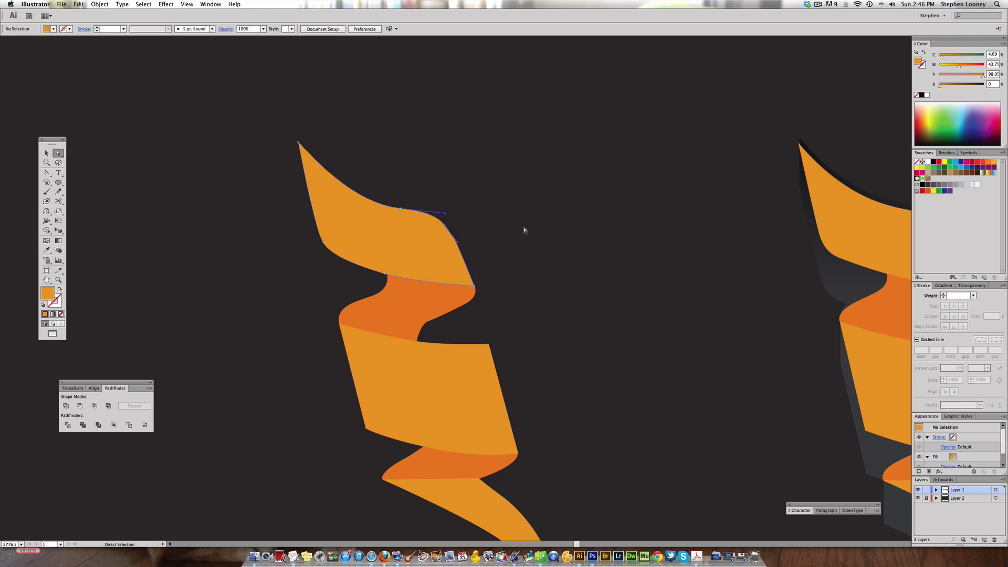
left_click(502, 339, "alt+super")
left_click(503, 338, "alt+super")
left_click(503, 338, "alt+super")
left_click_drag(504, 272, 479, 282)
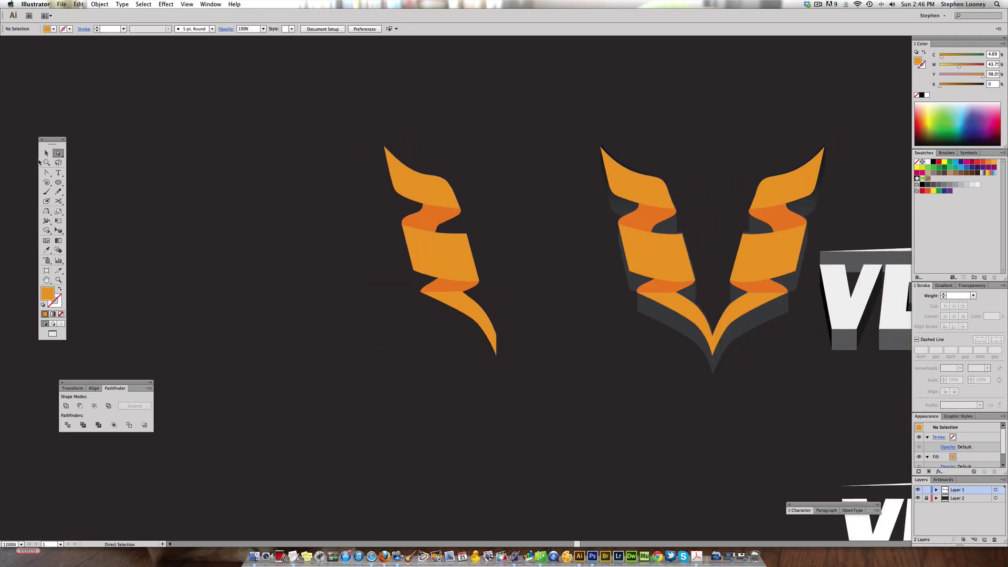
Select the whole left ribbon and move it well to the left of the V.
left_click(46, 153)
left_click_drag(311, 115, 498, 358)
left_click_drag(442, 196, 393, 196)
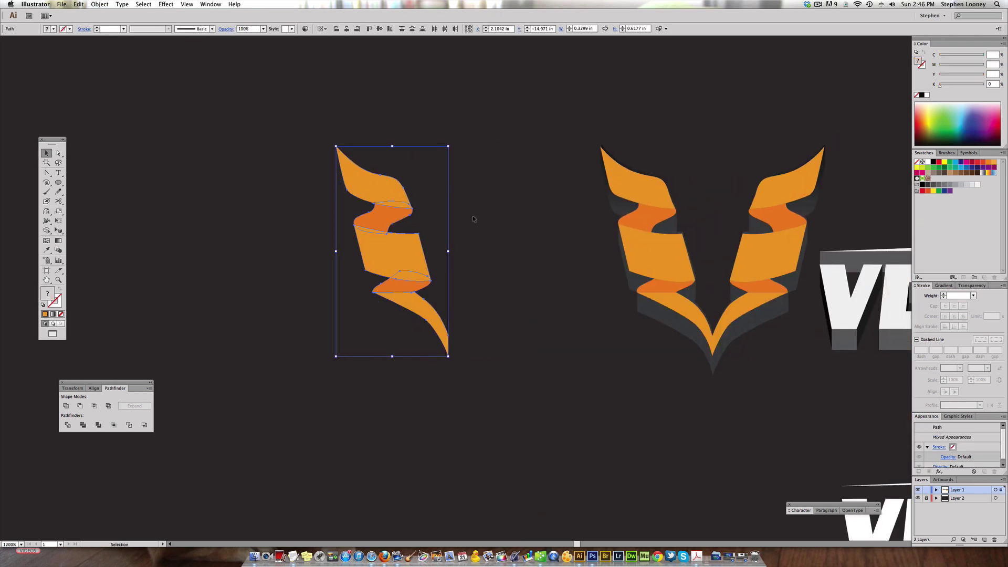
left_click(475, 220)
left_click_drag(306, 204, 531, 418)
left_click(489, 259, "alt+super")
left_click(496, 257, "alt+super")
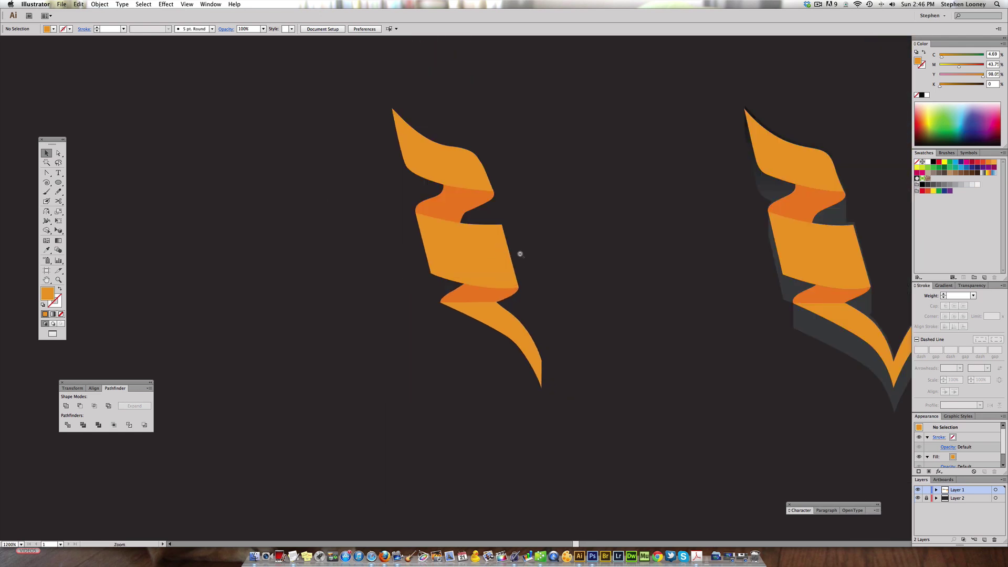
left_click(520, 254, "alt+super")
left_click_drag(519, 255, 447, 270)
left_click_drag(320, 178, 472, 420)
left_click_drag(389, 234, 259, 238)
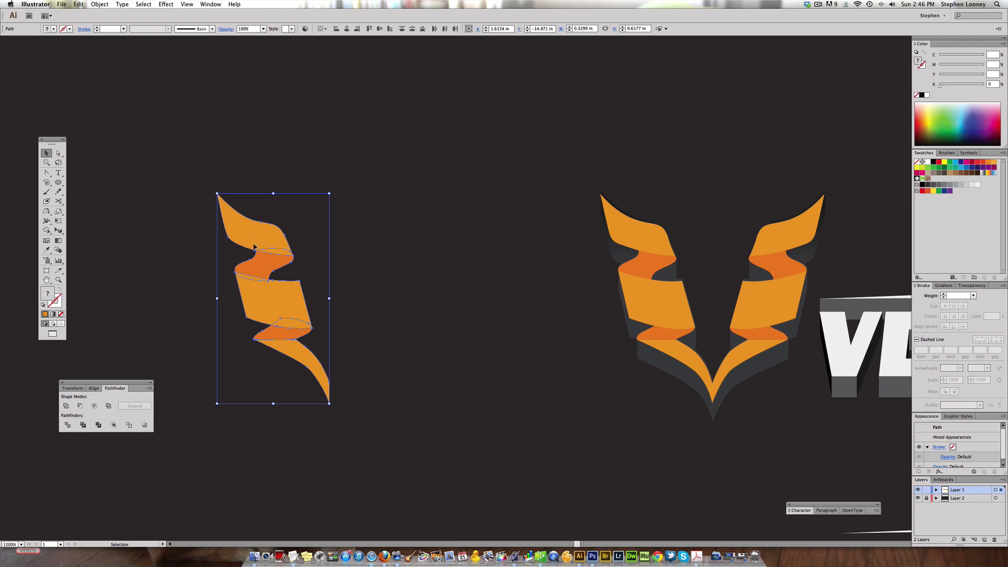
Alt-drag a copy of the ribbon rightward and reflect it horizontally to complete the V.
left_click_drag(253, 246, 367, 252)
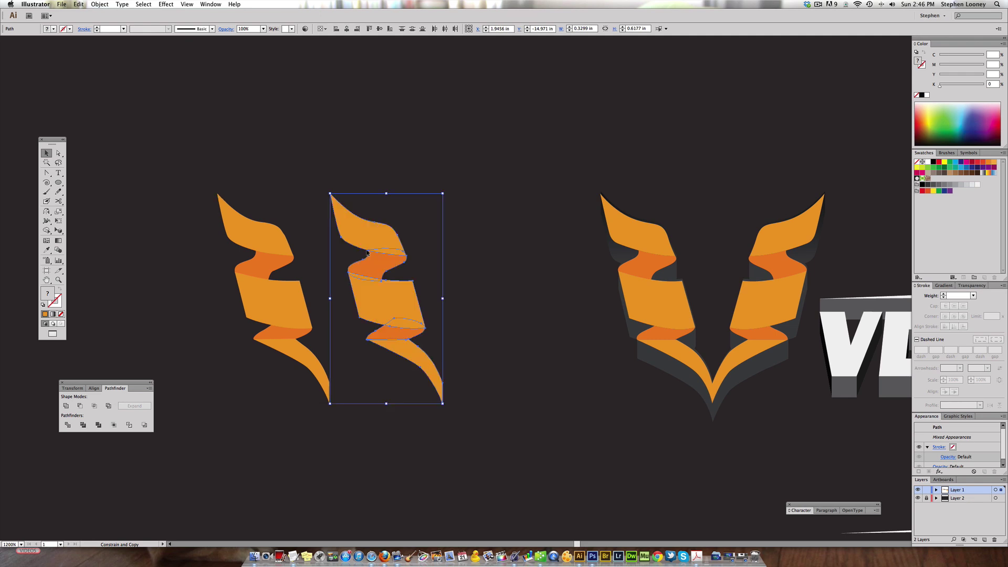
left_click(46, 212)
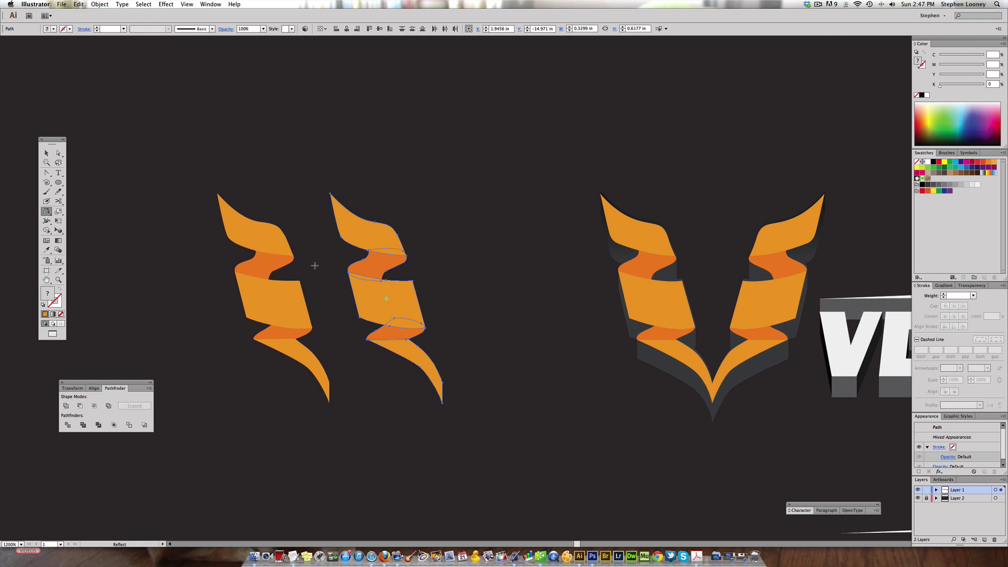
left_click_drag(315, 265, 486, 272)
left_click(47, 153)
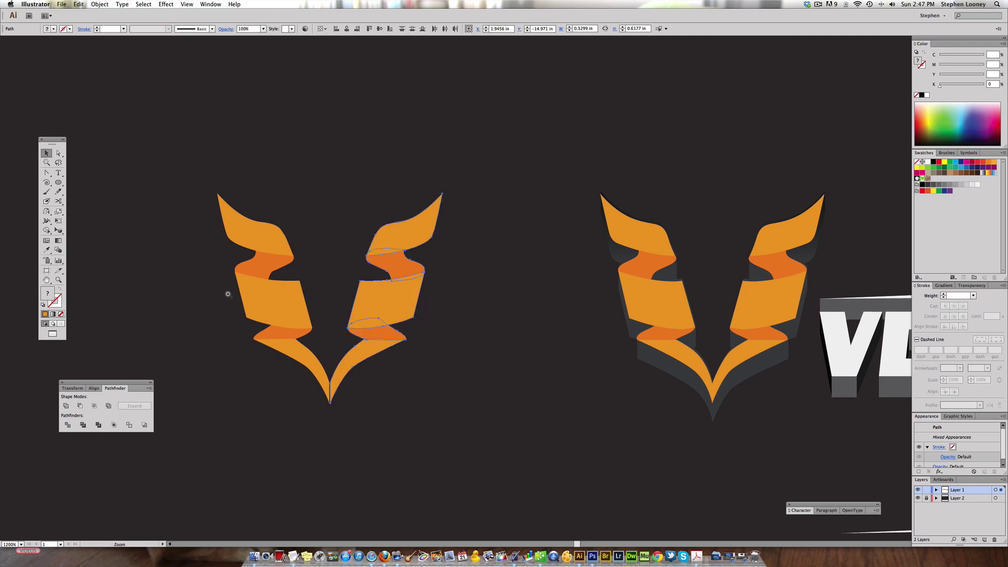
Nudge the right lower ribbon arm so it meets the V's bottom tip.
left_click_drag(228, 294, 467, 461)
left_click_drag(454, 304, 451, 299)
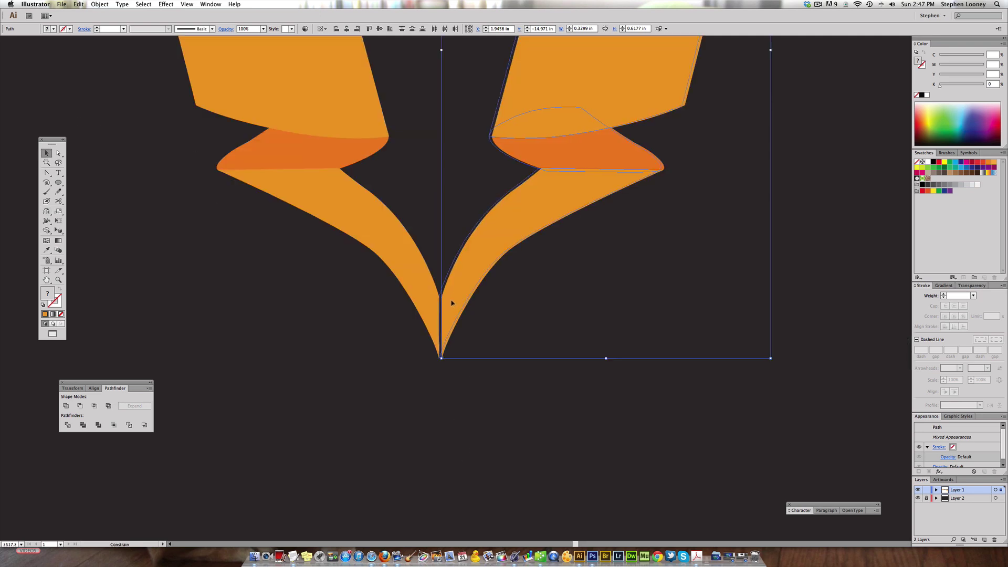
left_click(489, 277, "alt+super")
left_click(488, 277, "alt+super")
left_click(442, 375)
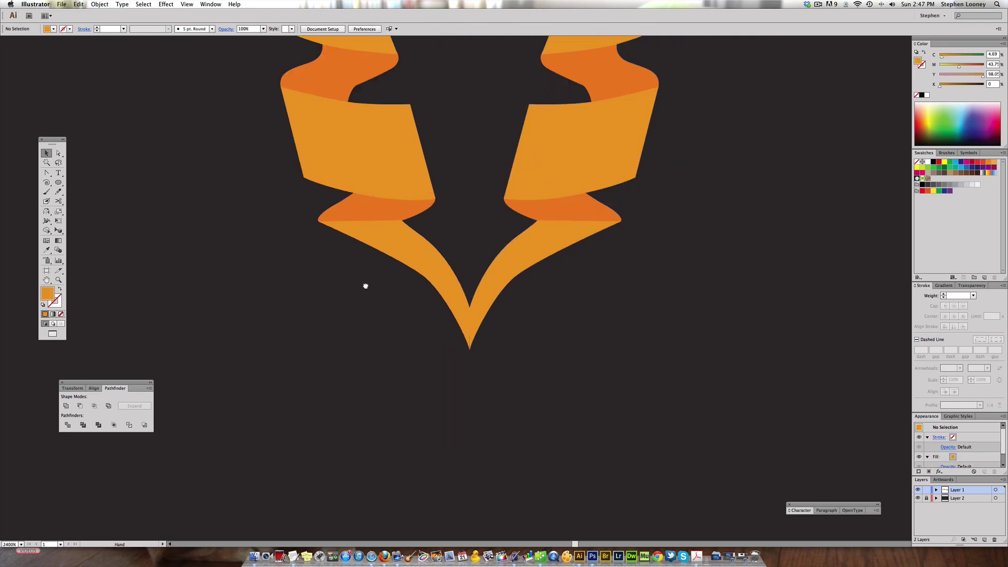
left_click_drag(366, 286, 302, 344)
left_click(365, 315)
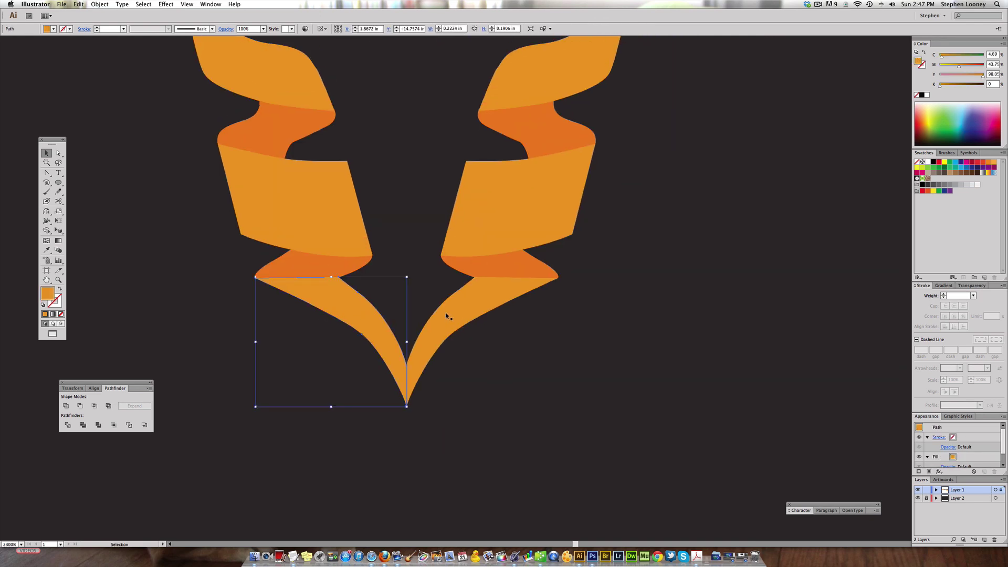
Unite both lower ribbon arms into a single V-shaped piece with Pathfinder.
left_click(497, 270, "alt+super")
left_click_drag(497, 270, 502, 289)
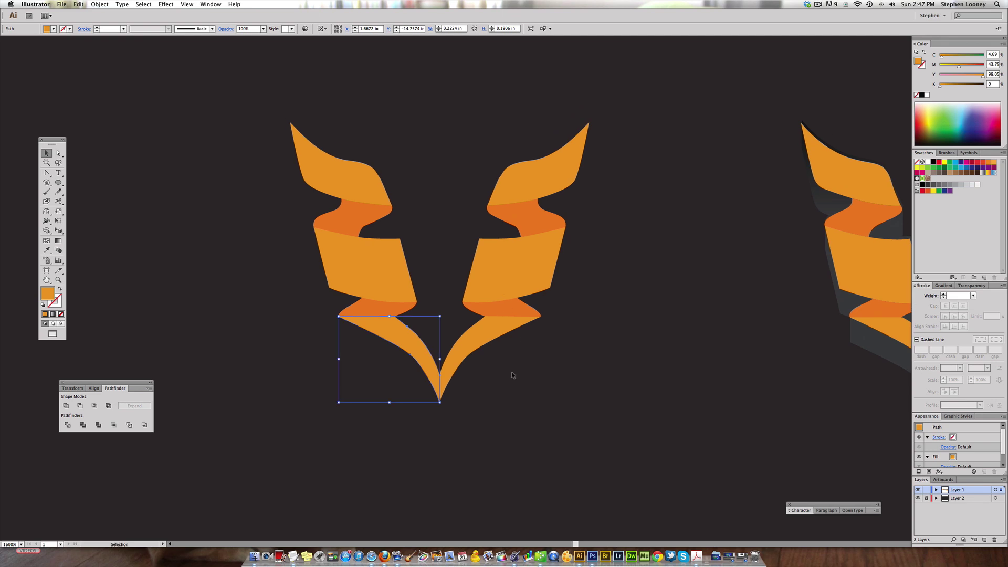
left_click_drag(512, 373, 396, 377)
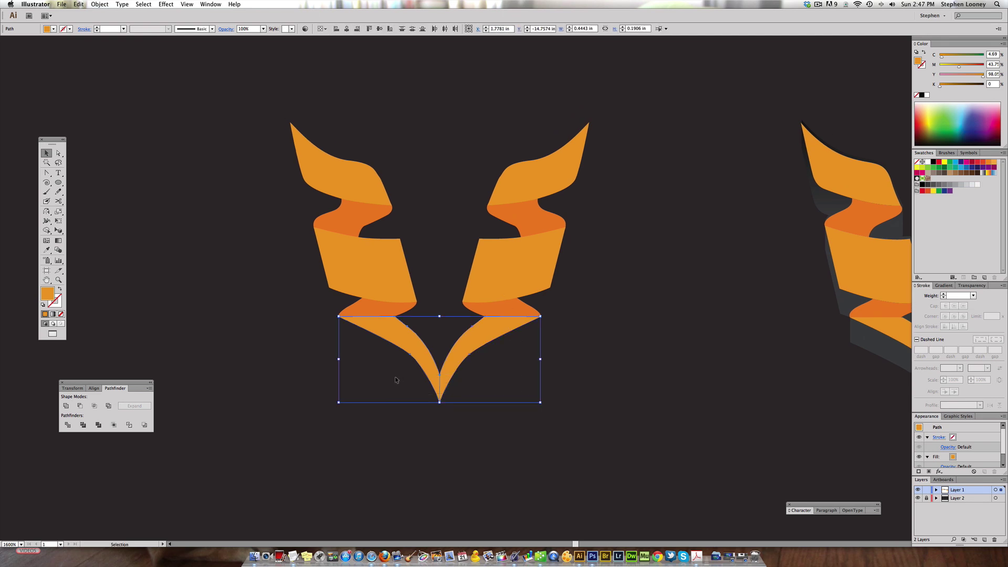
left_click(66, 406)
left_click(206, 283)
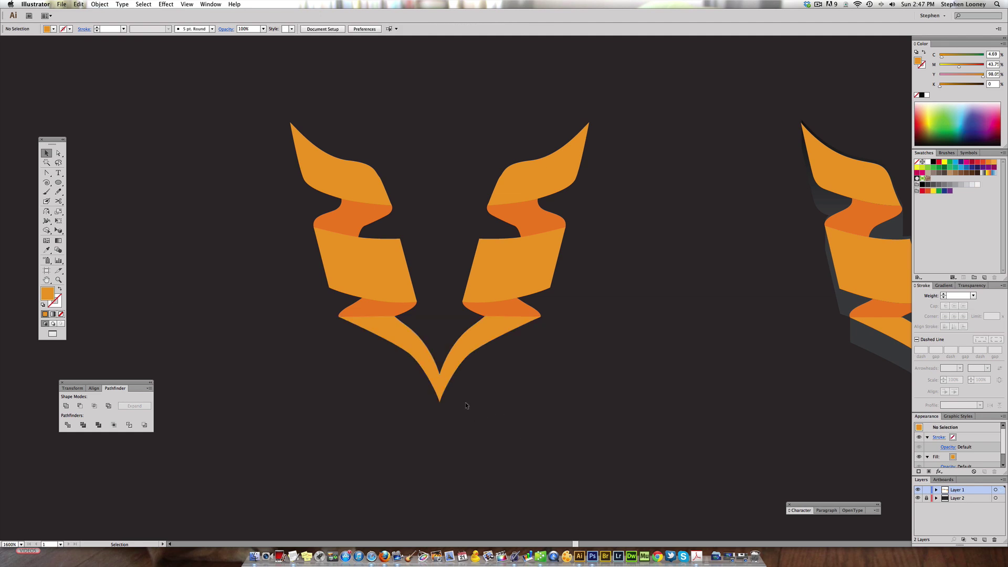
left_click(440, 381)
Delete the extra anchor at the V's bottom, leaving one sharp tip.
left_click_drag(389, 351, 520, 424)
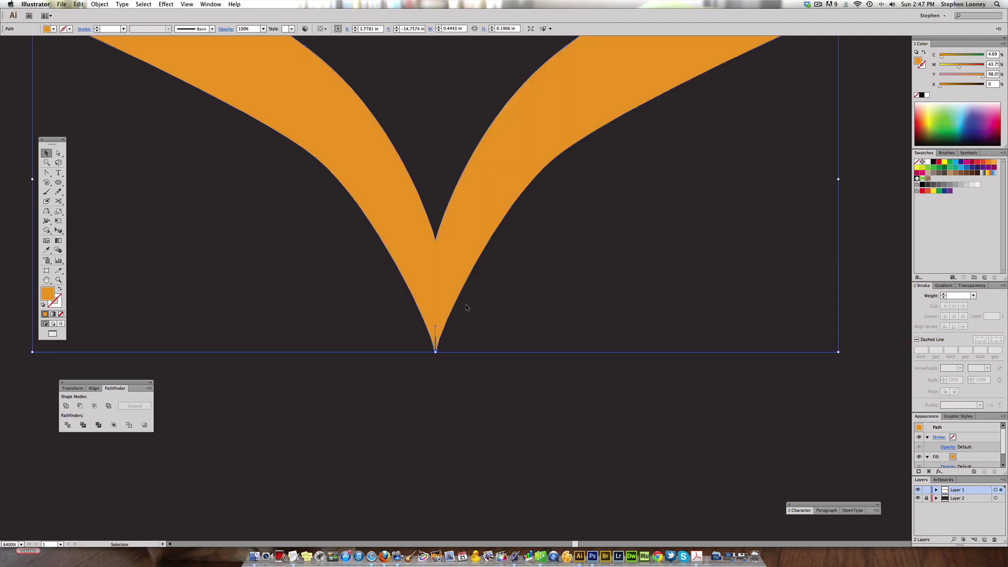
key("a")
left_click(467, 307)
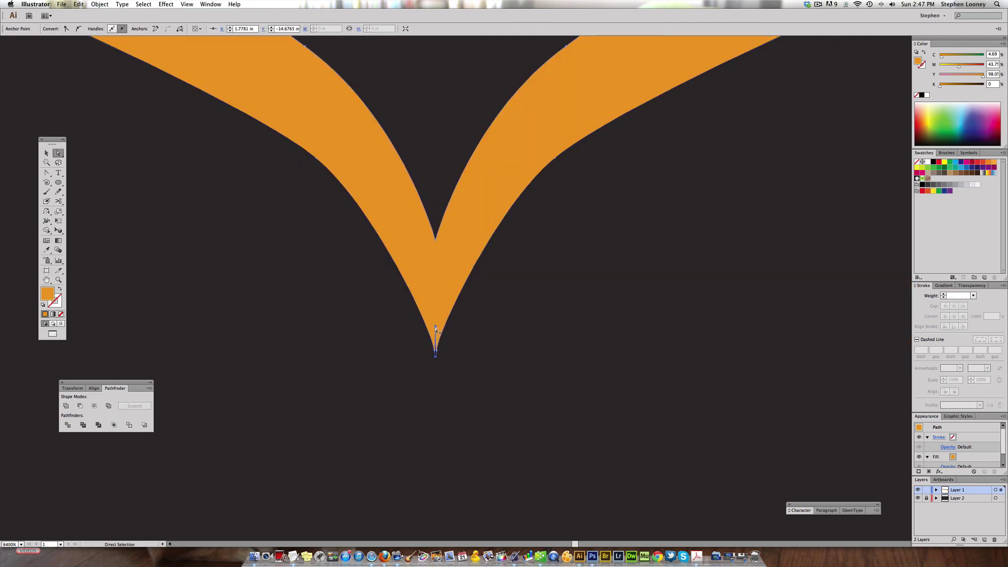
key("minus")
left_click(437, 329)
key("a")
left_click(508, 312)
left_click(522, 270, "alt+super")
left_click(522, 270, "alt+super")
left_click(522, 270, "alt+super")
left_click(522, 270, "alt+super")
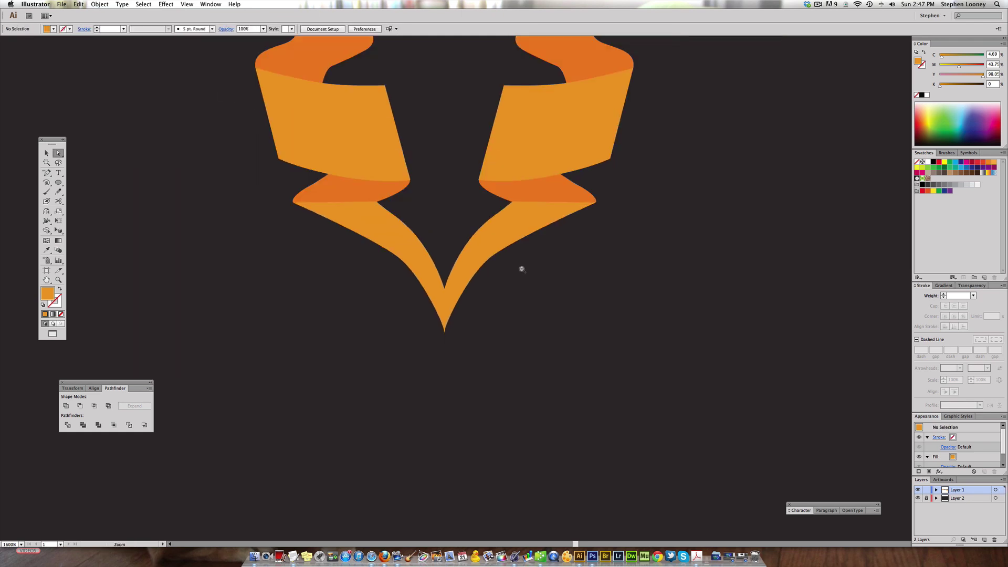
left_click(522, 270, "alt+super")
left_click_drag(486, 322, 382, 368)
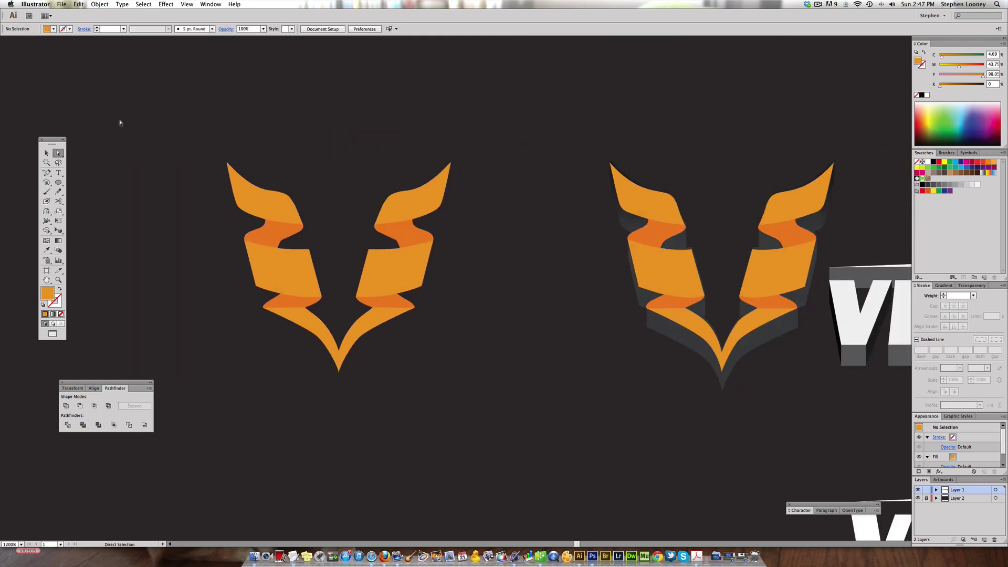
Move the 3D emblem and wordmark higher up the artboard.
left_click(46, 153)
left_click(512, 295, "alt+super")
left_click(512, 296, "alt+super")
left_click(512, 296, "alt+super")
left_click_drag(495, 291, 469, 280)
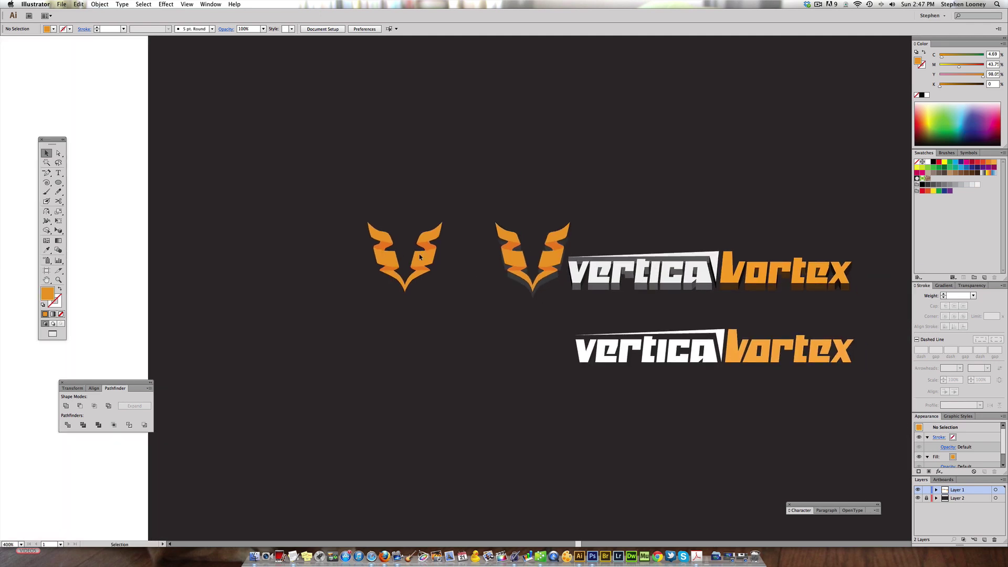
left_click_drag(513, 212, 842, 219)
left_click(829, 278)
Place the flat orange emblem beside the lower flat wordmark, nudged slightly left.
left_click_drag(365, 184, 446, 295)
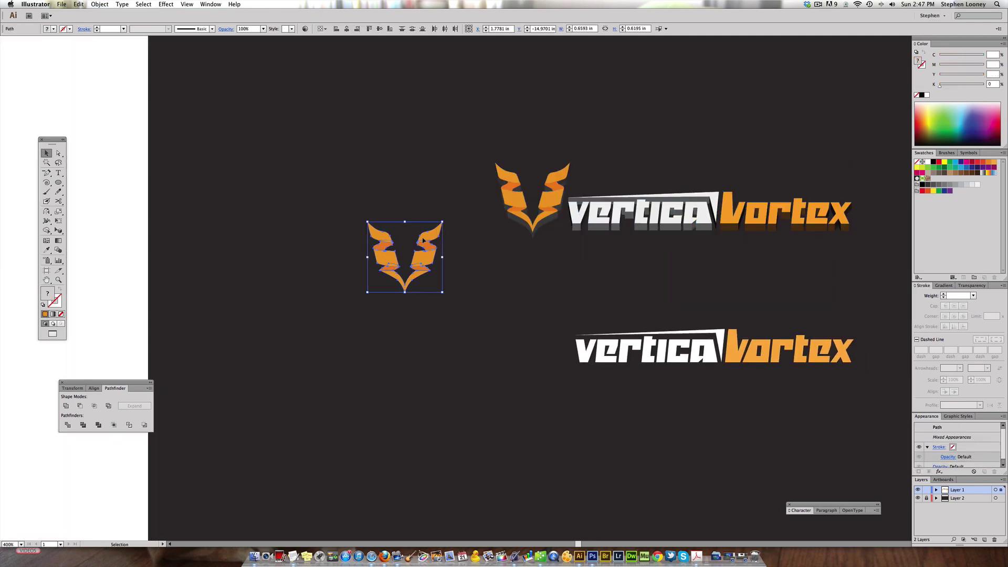
left_click_drag(428, 240, 564, 317)
left_click(675, 314)
left_click_drag(676, 315, 554, 301)
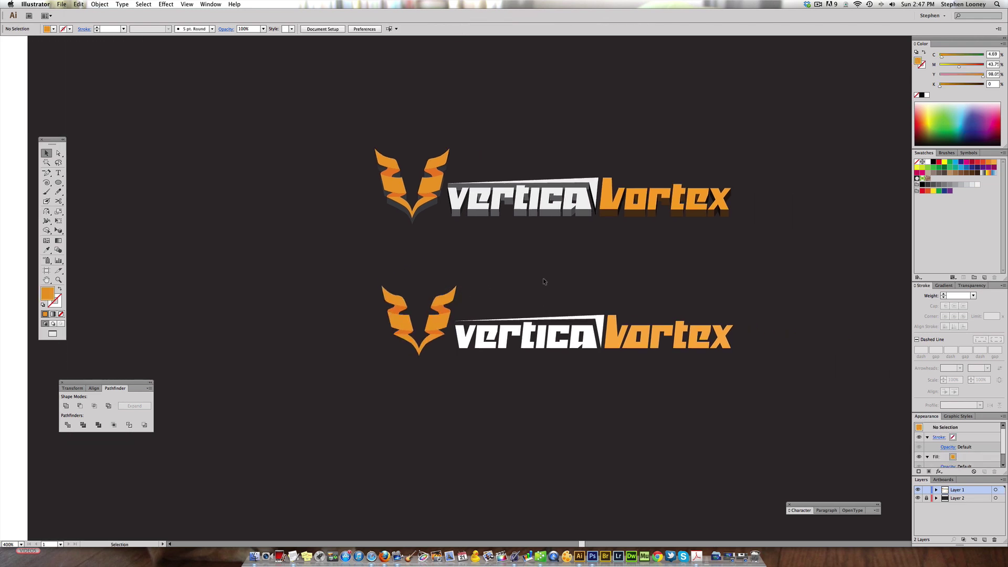
left_click(445, 299)
left_click_drag(389, 281, 441, 341)
key("Left")
key("Left")
key("Left")
left_click(500, 300)
Group all paths of the flat ribbon emblem with Cmd+G.
left_click_drag(286, 218, 783, 427, "super")
left_click_drag(297, 235, 303, 257)
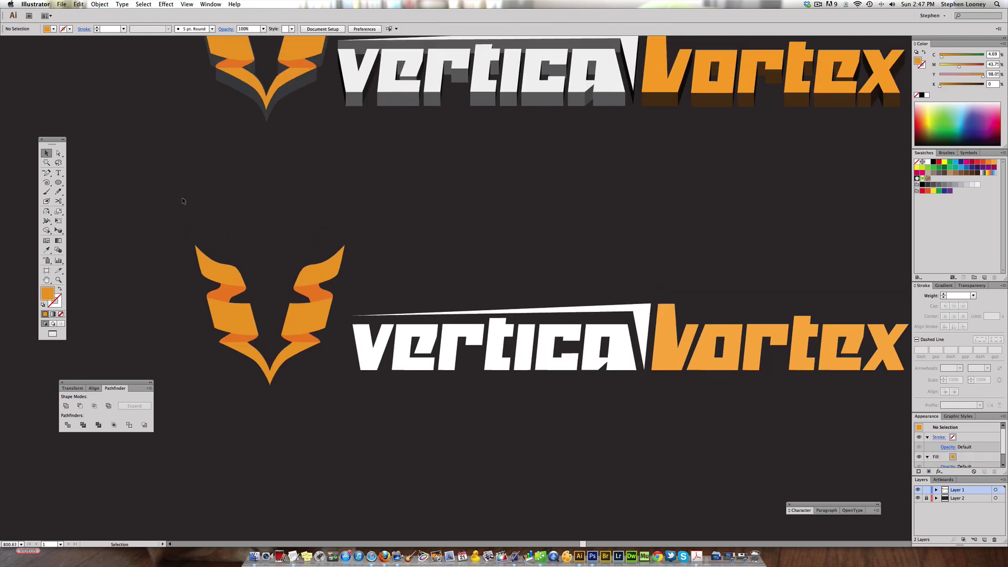
left_click_drag(184, 195, 337, 389)
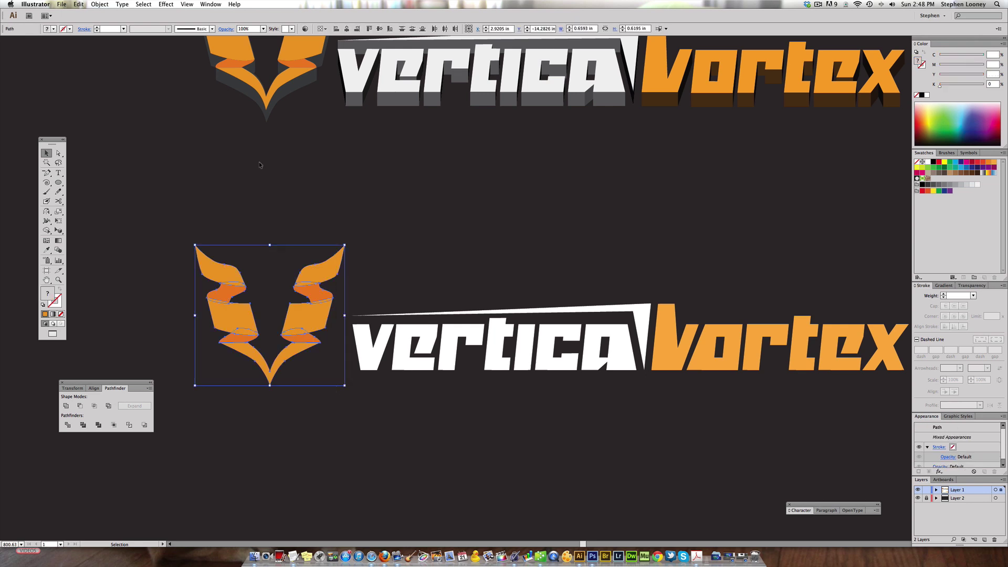
key("super+g")
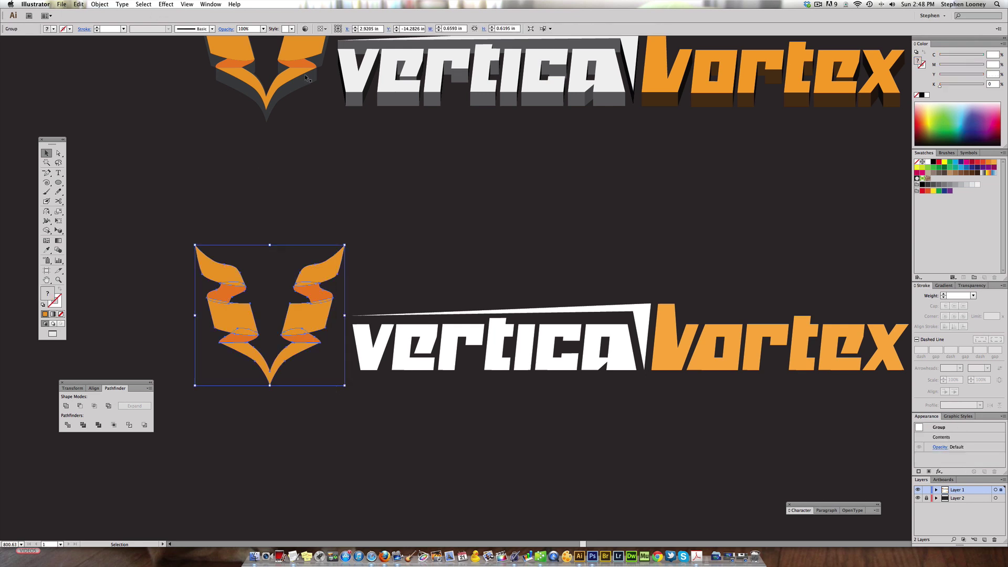
left_click(403, 191)
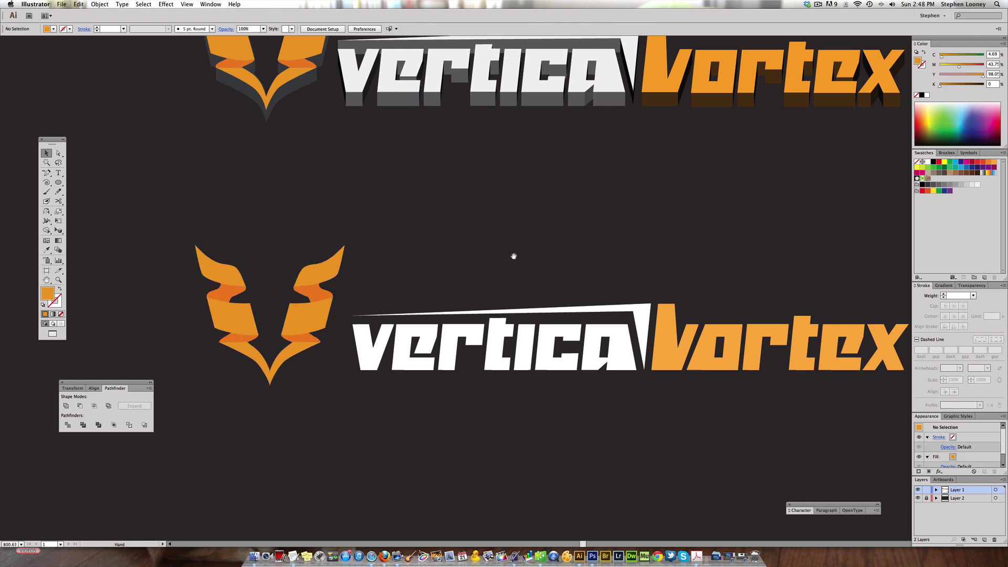
Group the white and orange 'vertica Vortex' lettering into one object.
left_click_drag(514, 255, 416, 216)
left_click_drag(344, 222, 763, 343)
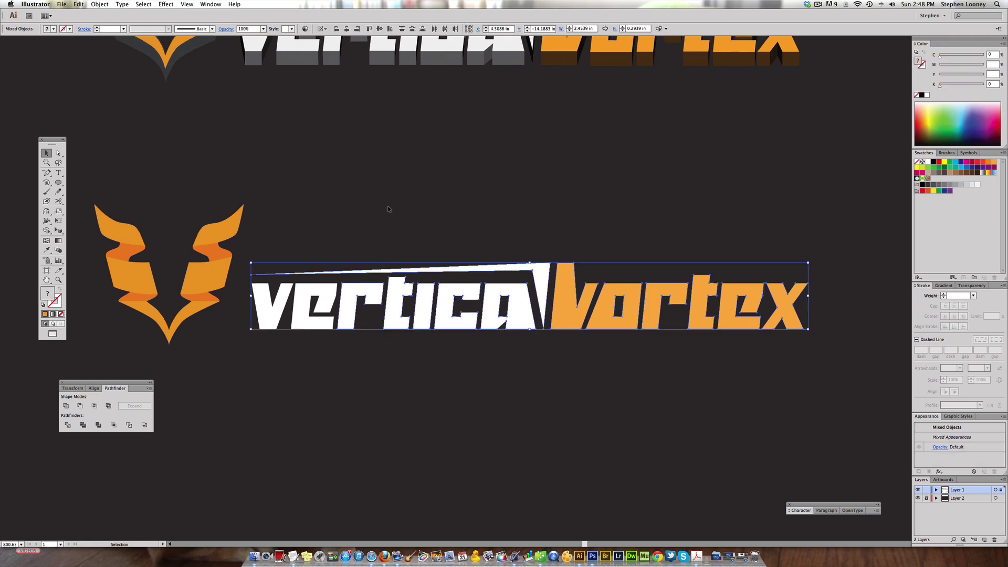
left_click_drag(297, 240, 778, 345)
left_click(303, 245)
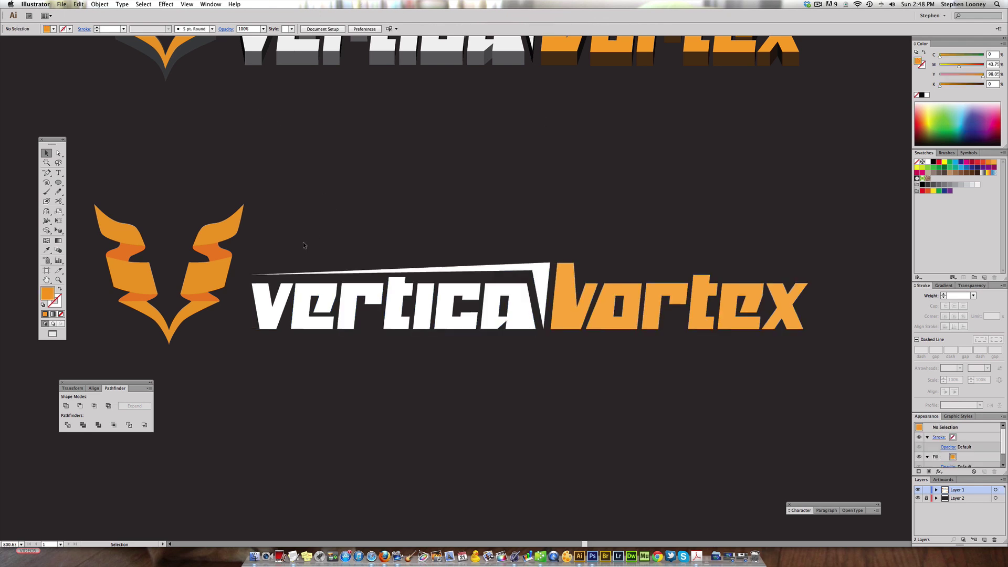
left_click_drag(277, 267, 799, 335)
key("super+g")
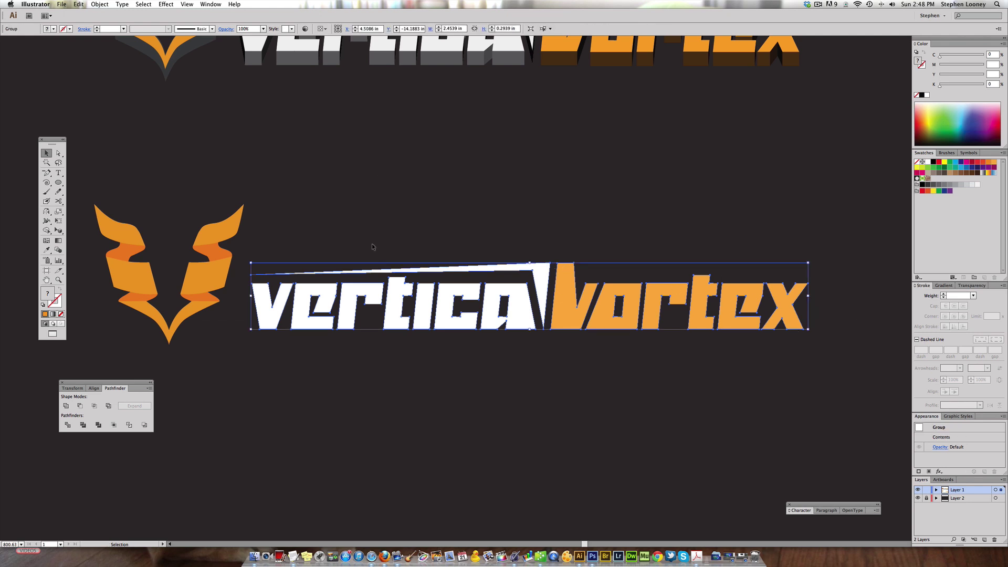
Open Effect > 3D > Extrude & Bevel for the grouped flat wordmark.
left_click(161, 4)
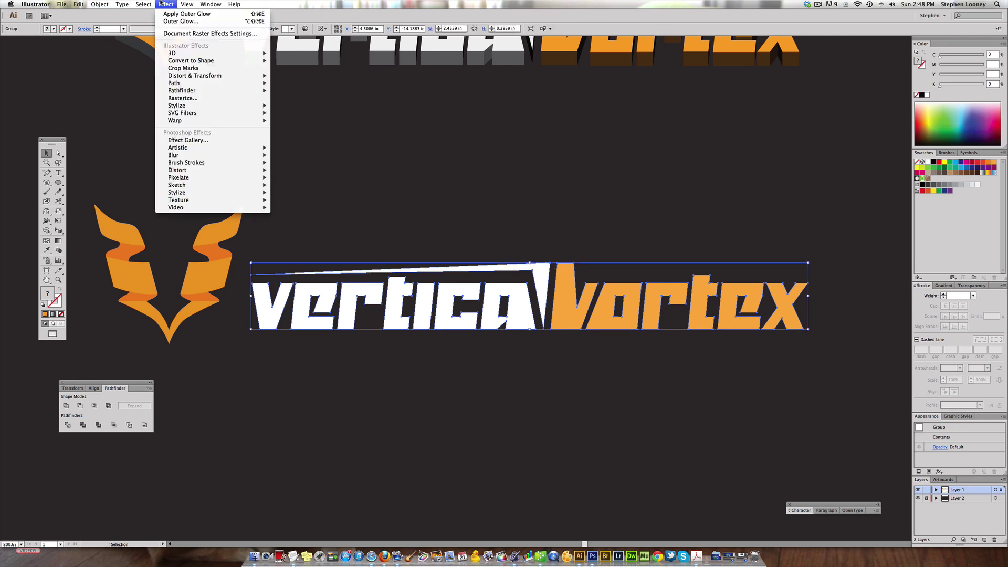
mouse_move(196, 76)
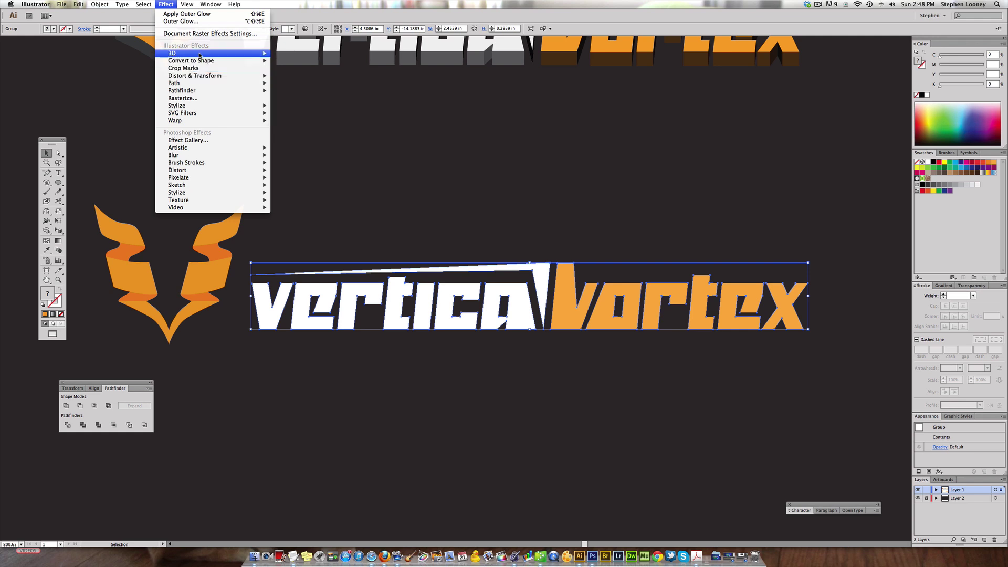
mouse_move(200, 55)
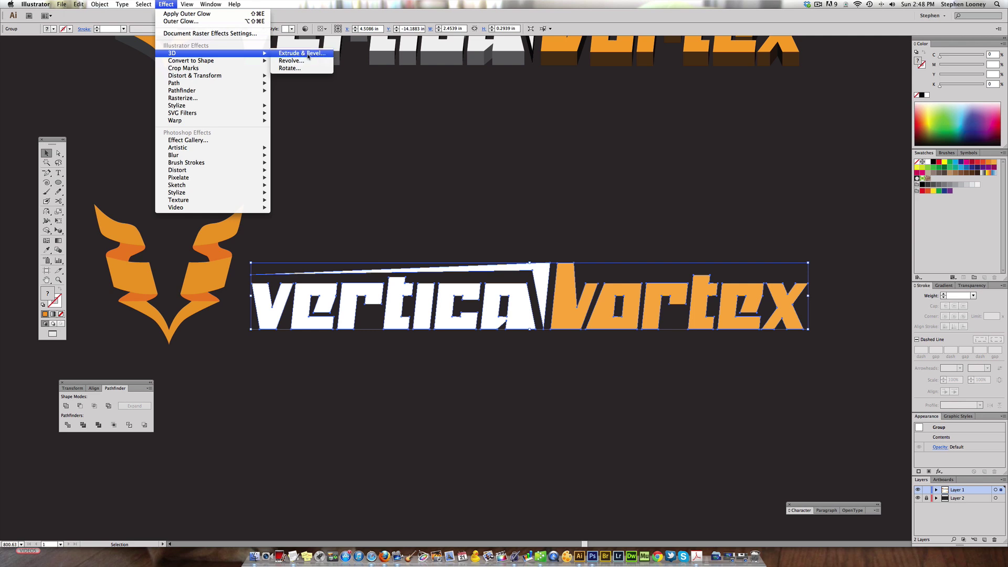
left_click(308, 54)
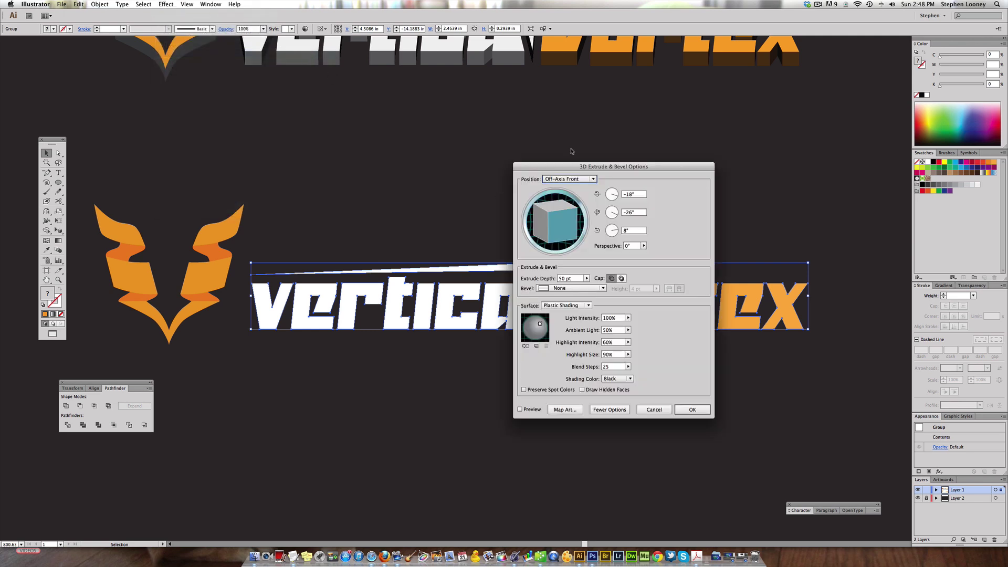
Set the first two rotation angles to 0° and tilt the trackball slightly.
left_click(615, 194)
type("0")
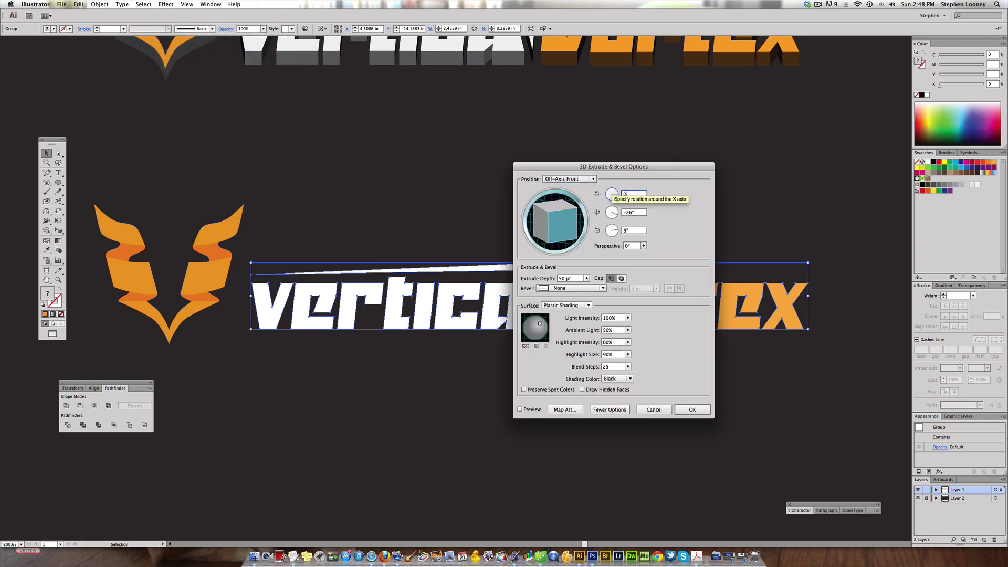
key("Tab")
key("Tab")
type("0")
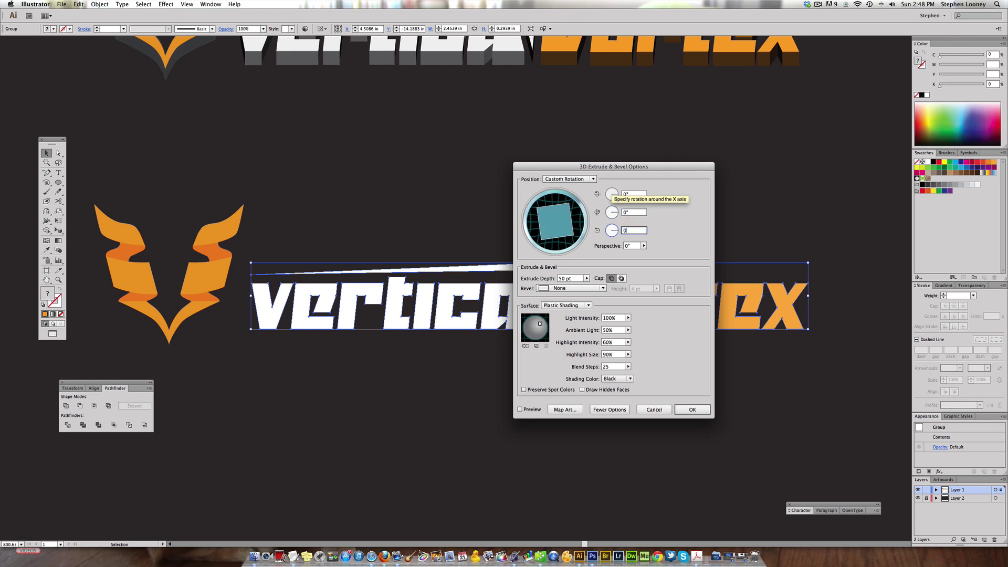
key("Tab")
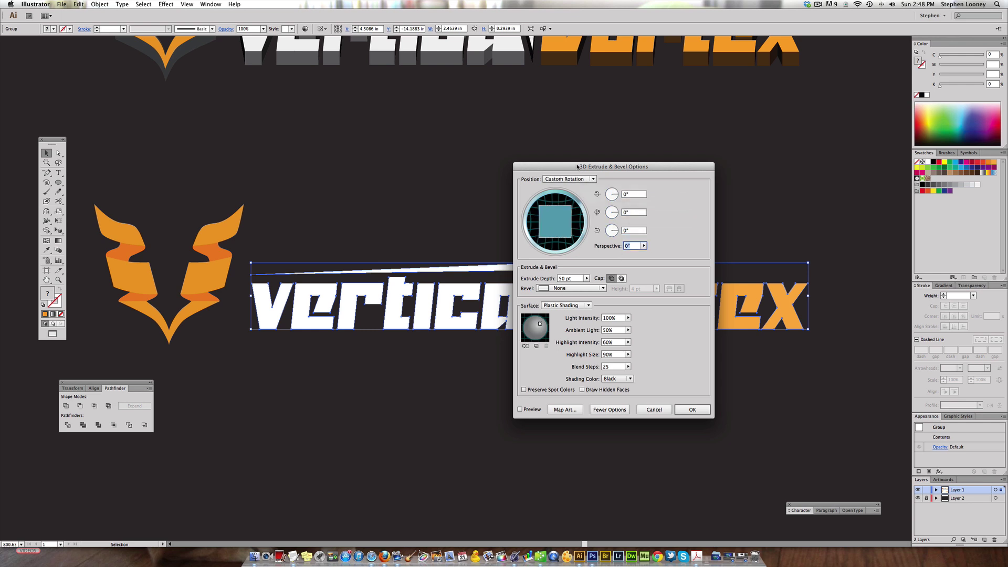
left_click_drag(578, 167, 674, 174)
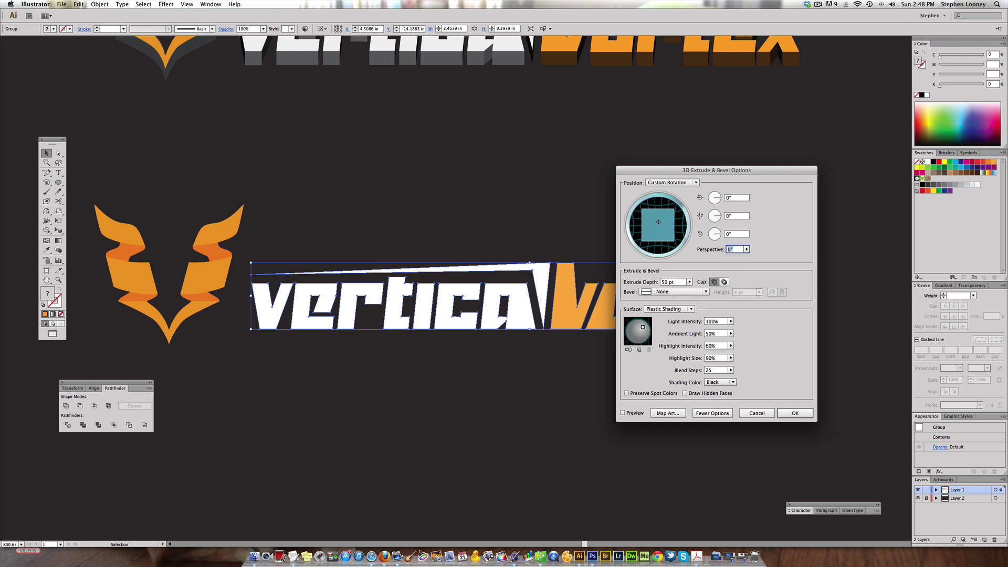
left_click_drag(658, 228, 658, 226)
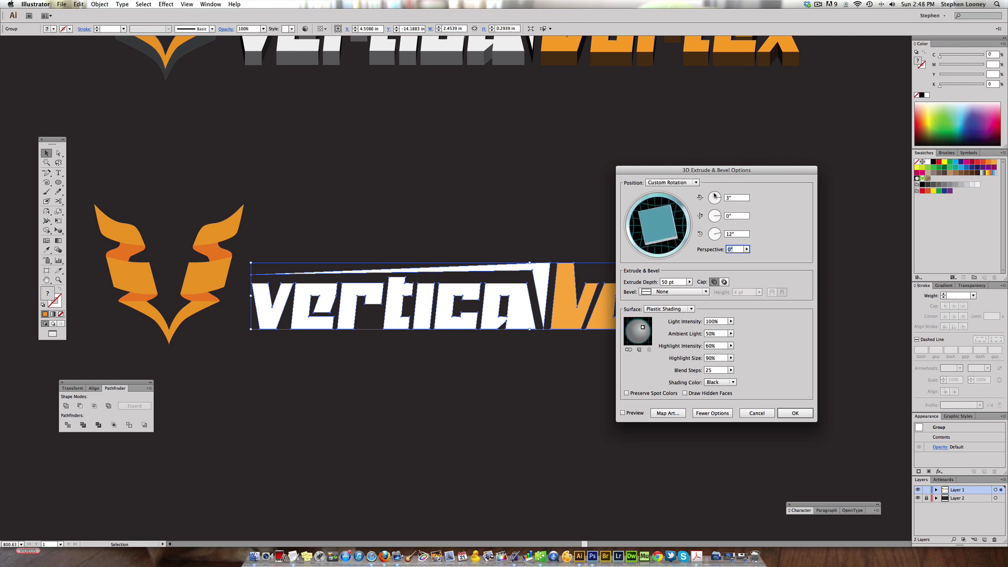
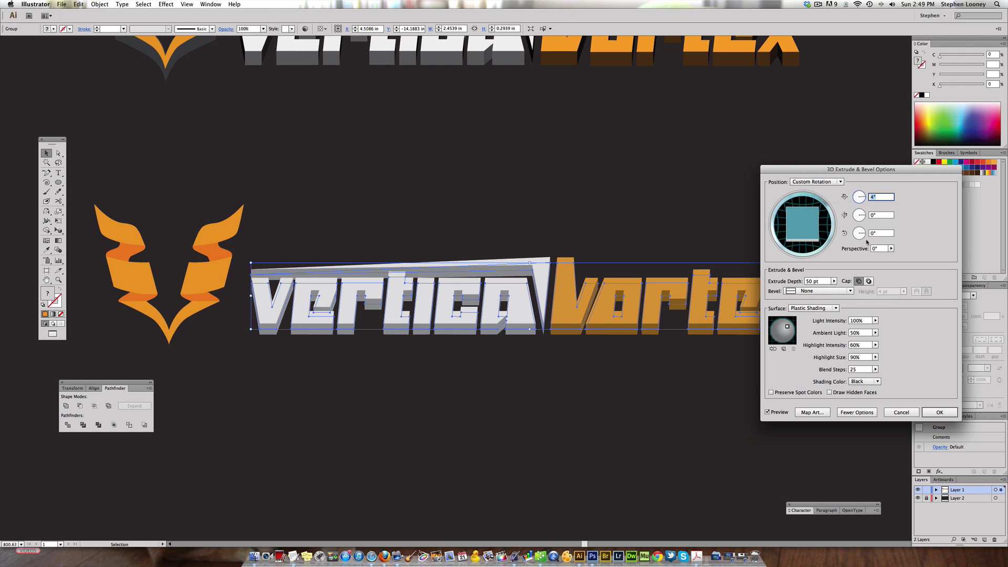
Set the wordmark's Extrude Depth to 39 pt, keep Perspective at 0°, and apply the 3D effect.
left_click(834, 281)
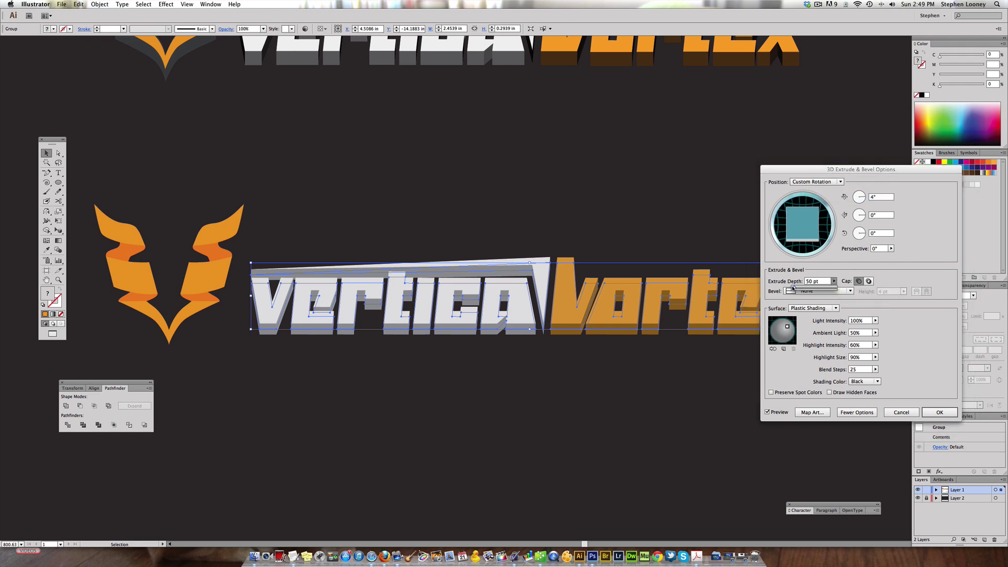
left_click_drag(794, 288, 794, 288)
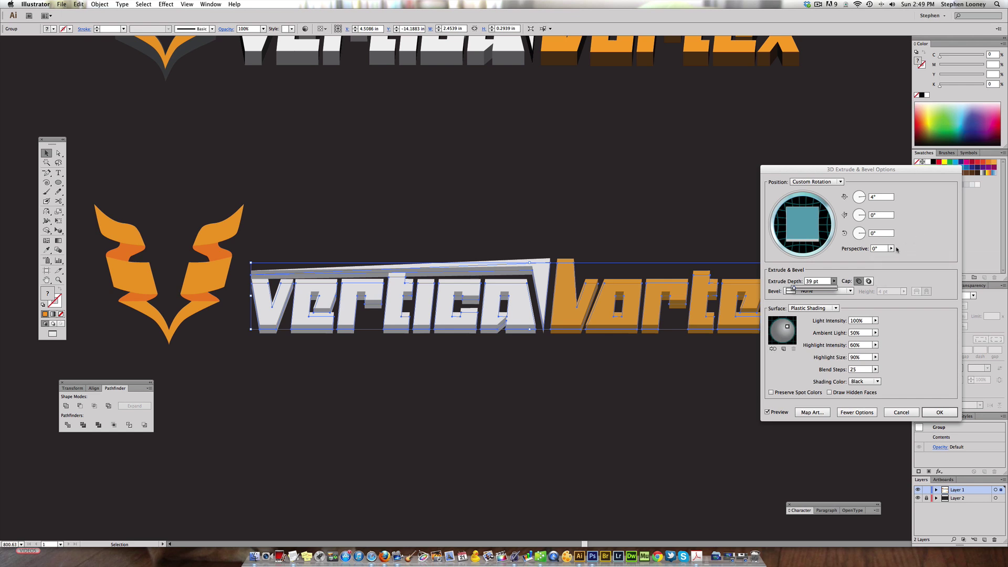
left_click(892, 249)
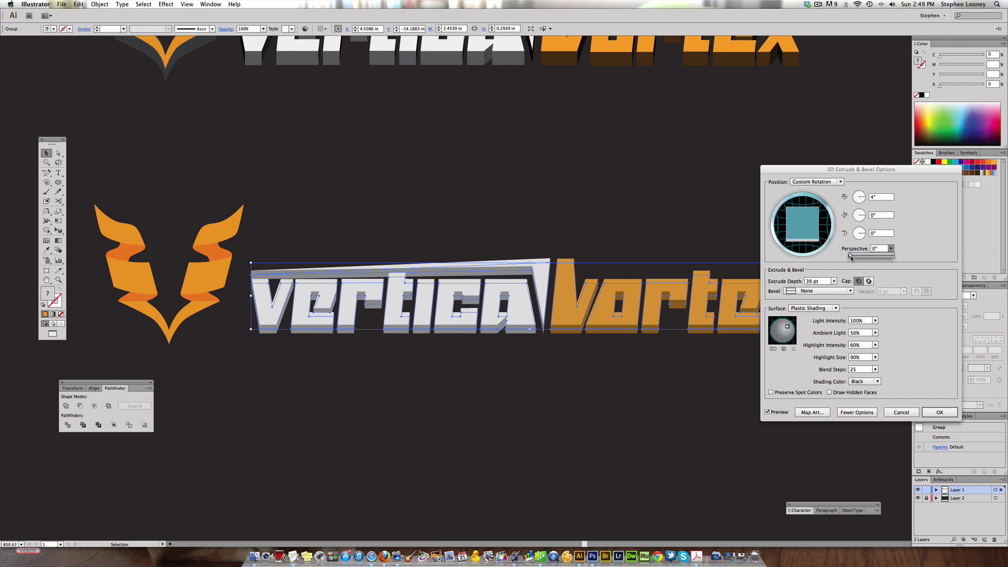
left_click_drag(852, 256, 849, 256)
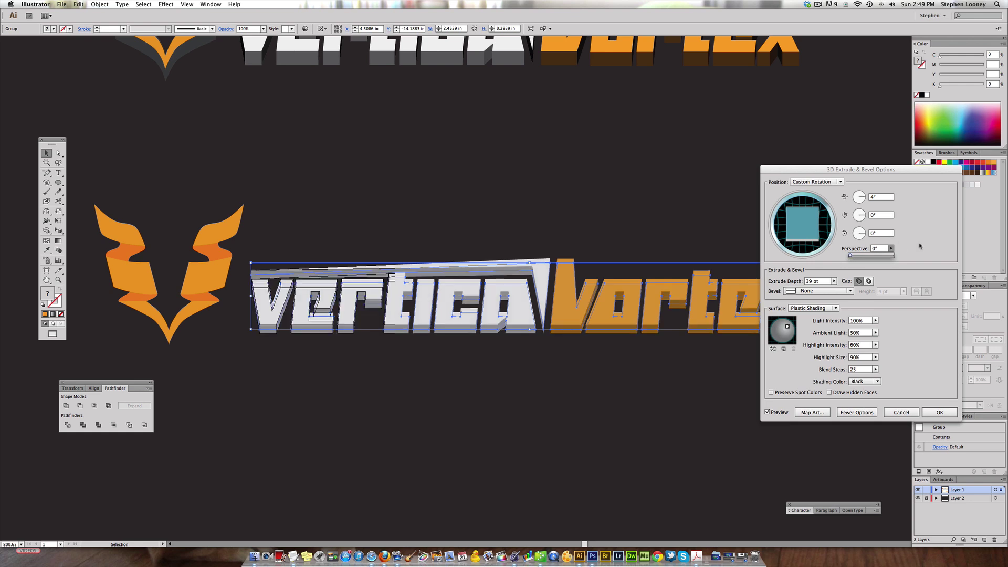
left_click(942, 414)
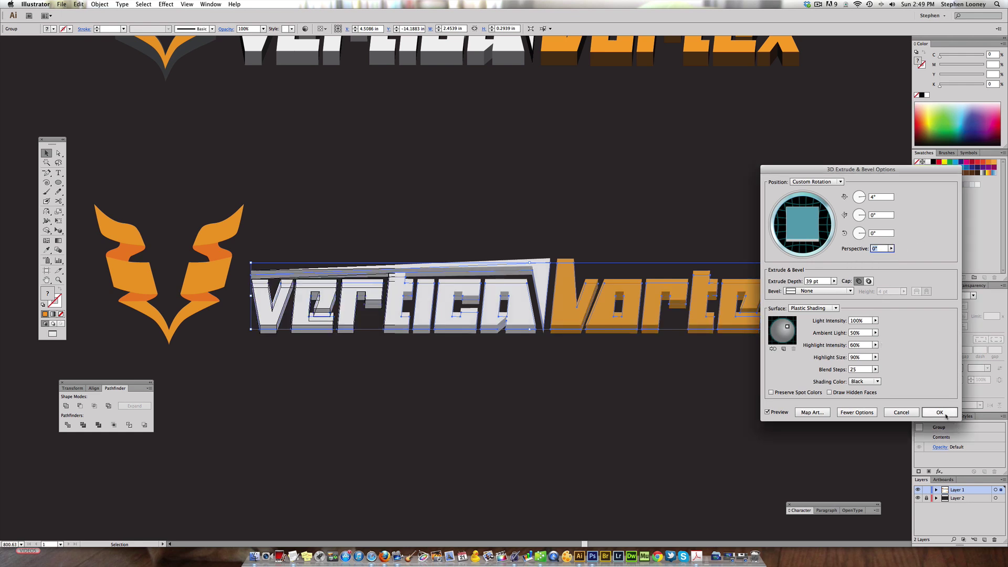
left_click(707, 391)
left_click(539, 273, "alt+super")
scroll(551, 265, "up", 3)
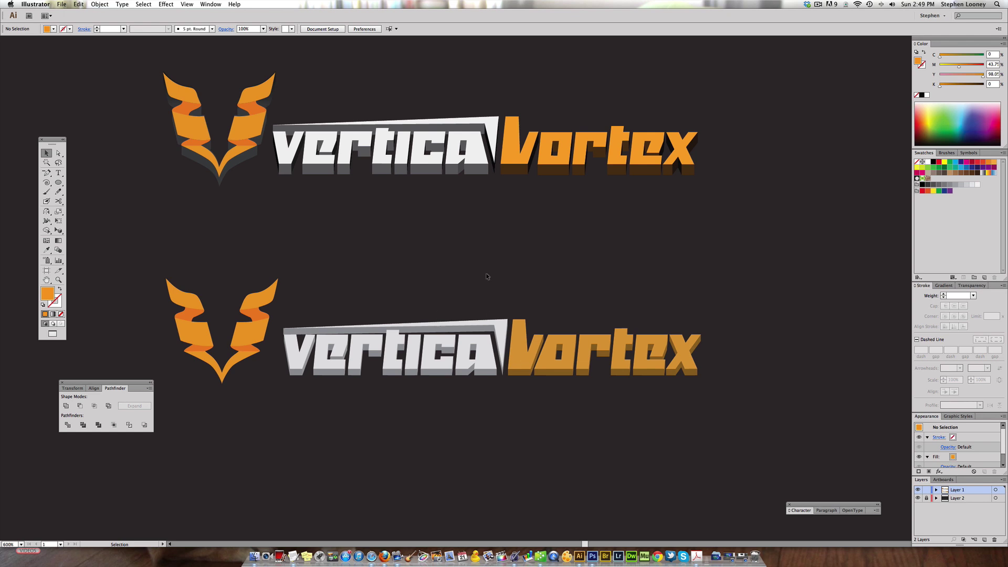
Select the lower wordmark, undo an accidental move, and enlarge the Appearance panel upward.
scroll(362, 206, "left", 2)
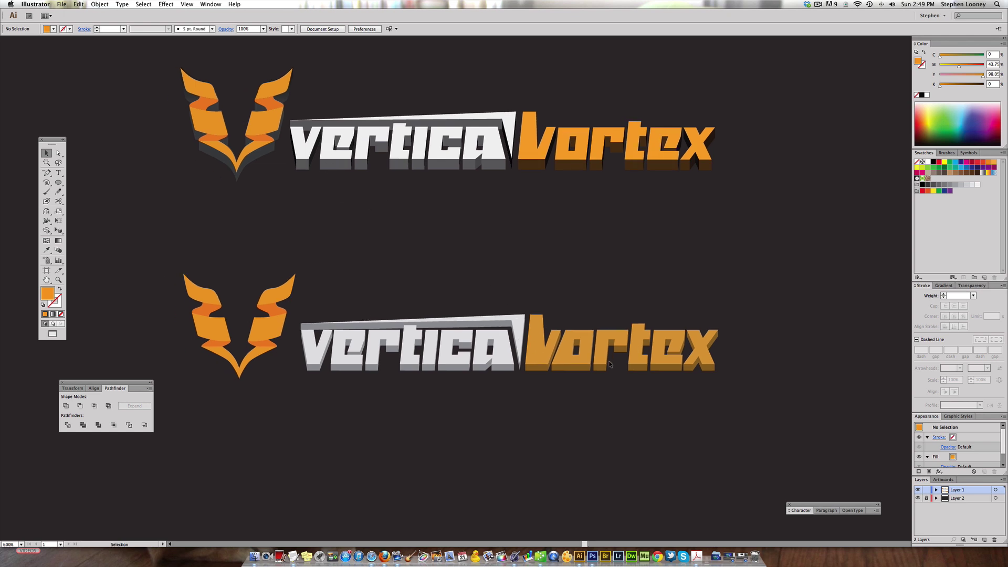
left_click(567, 359)
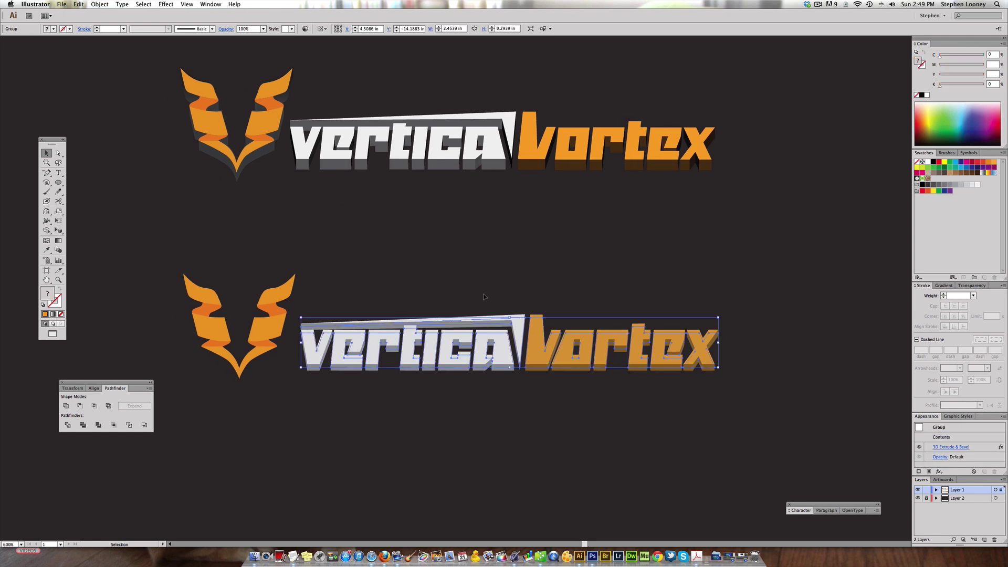
left_click_drag(476, 351, 479, 326)
key("super+z")
left_click_drag(440, 273, 549, 340)
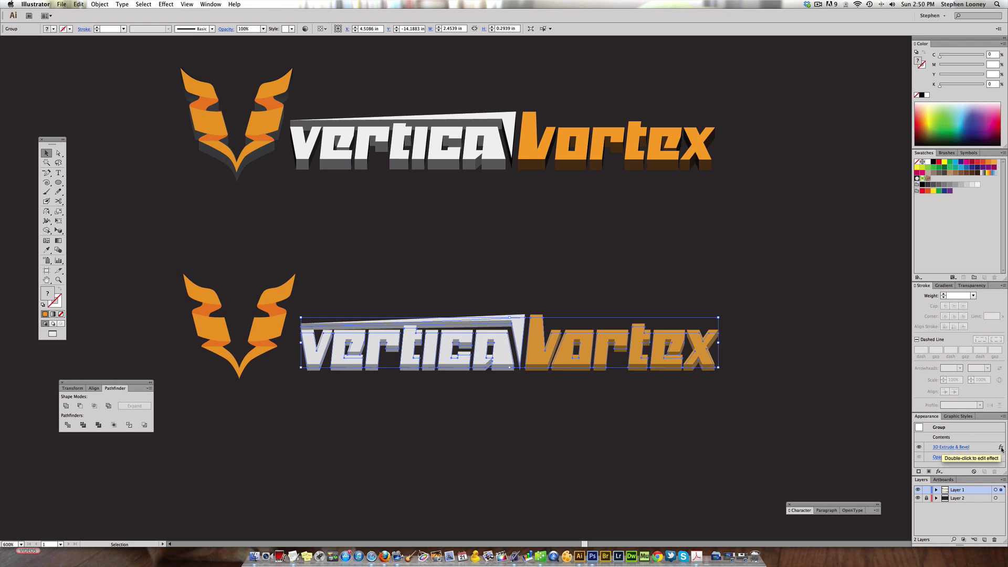
left_click_drag(964, 412, 965, 326)
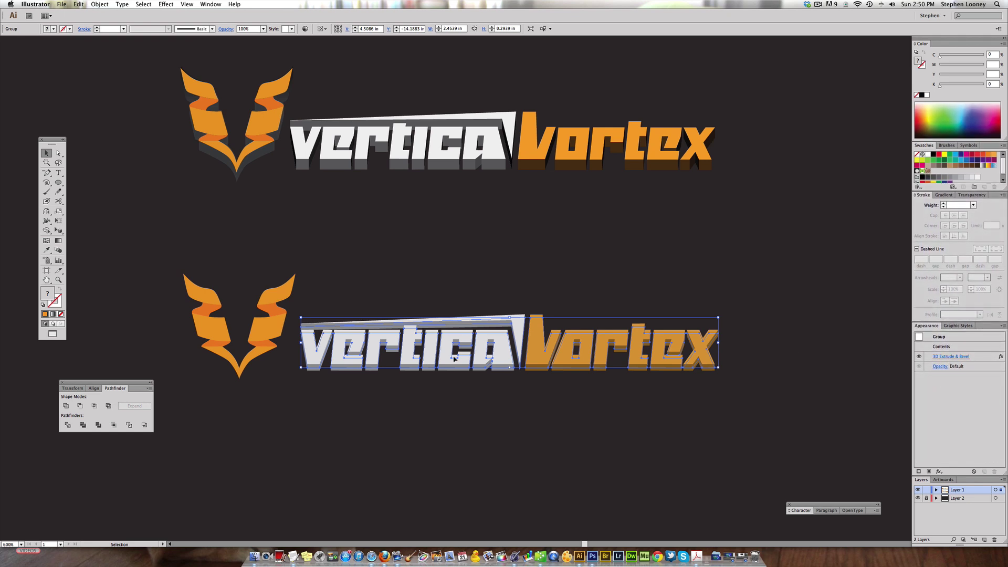
Relight the wordmark's 3D effect from the front centre with ambient light lowered to 36%.
left_click(963, 358)
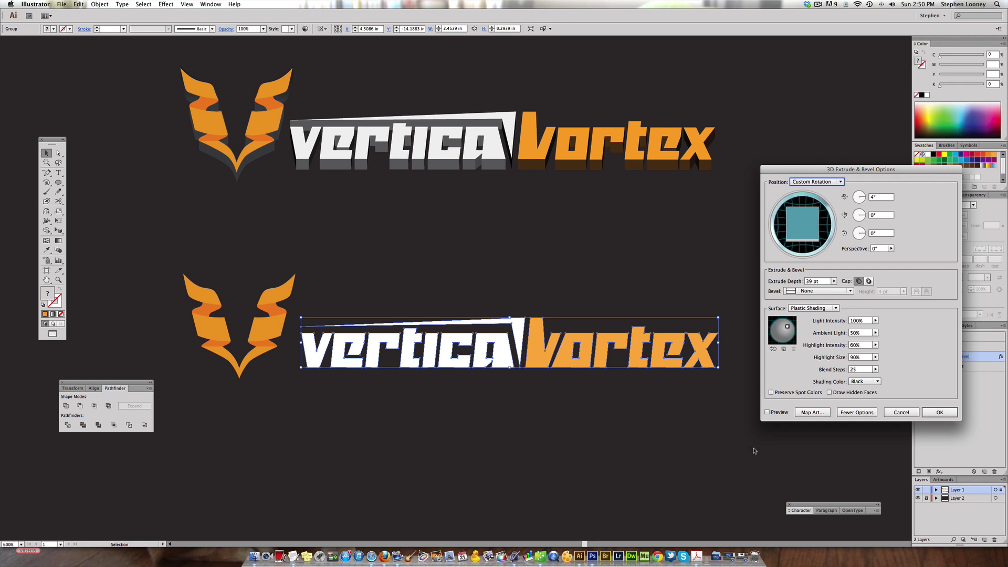
left_click(768, 413)
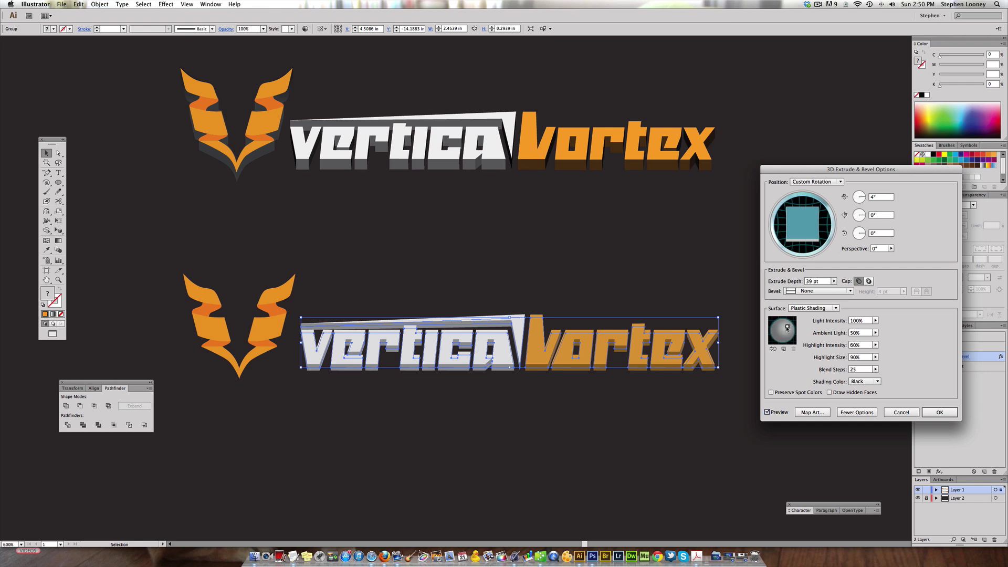
left_click_drag(787, 328, 783, 322)
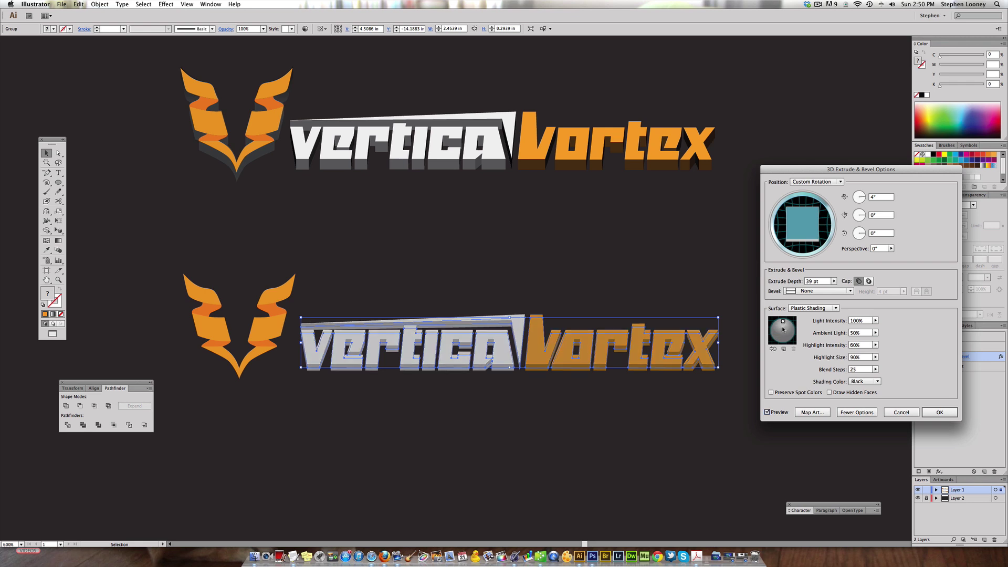
left_click_drag(783, 322, 784, 330)
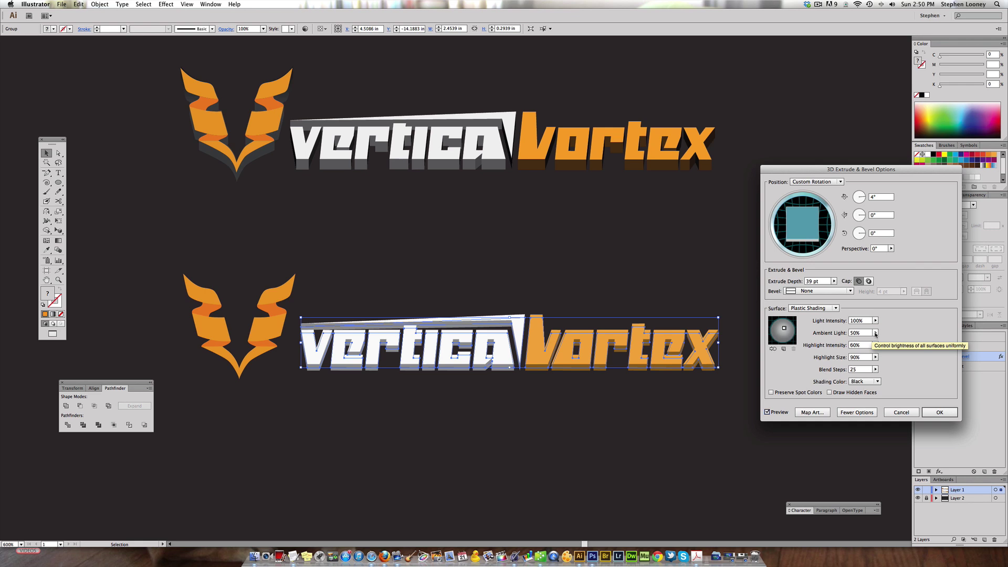
left_click(875, 334)
left_click_drag(856, 340, 850, 340)
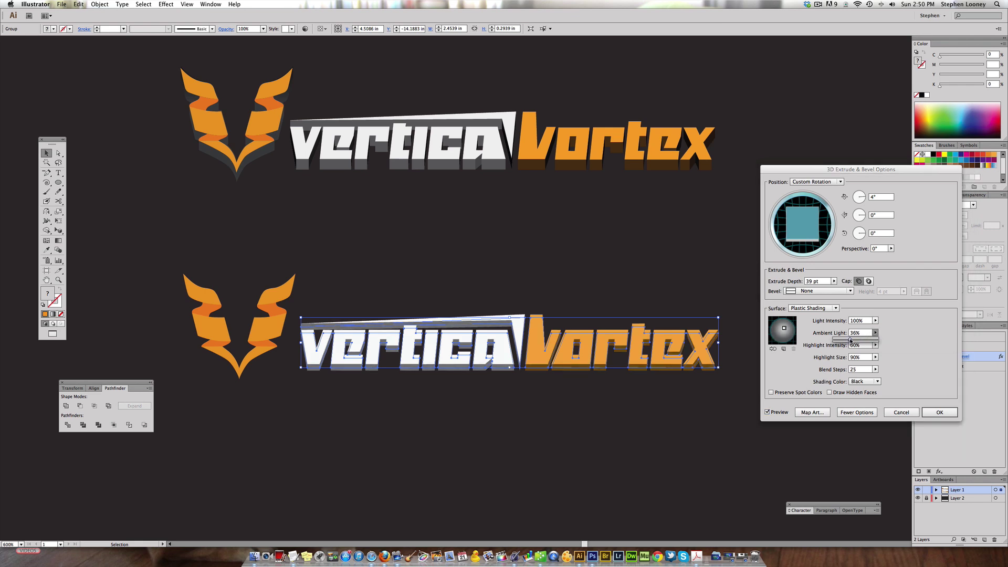
left_click(941, 413)
left_click(652, 244)
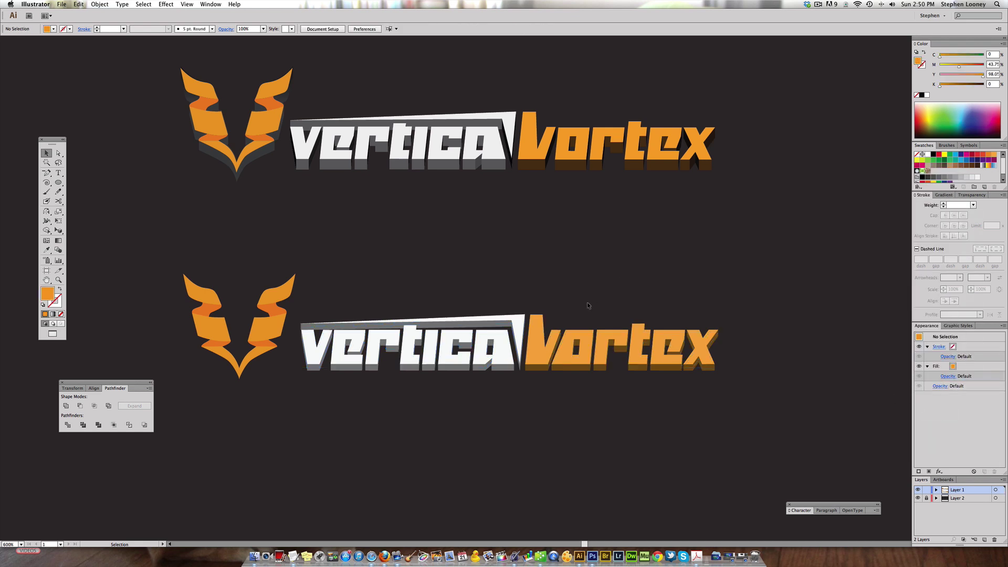
Apply the last Extrude & Bevel effect to the lower V ribbon emblem via the Effect menu.
key("space")
mouse_move(578, 304)
left_mouse_down()
mouse_move(599, 307)
mouse_move(575, 291)
left_mouse_up()
key("space")
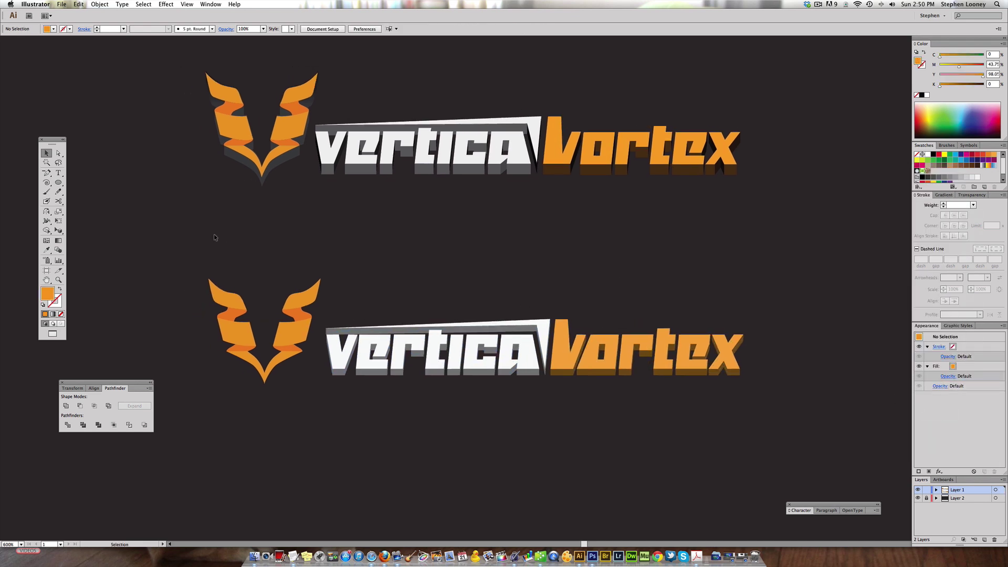
left_click_drag(203, 241, 309, 393)
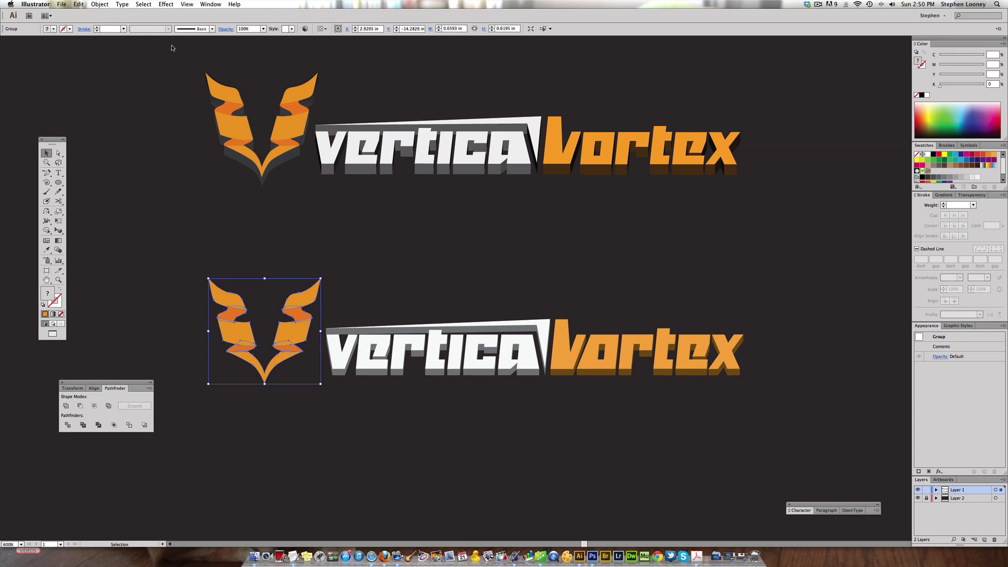
left_click(164, 4)
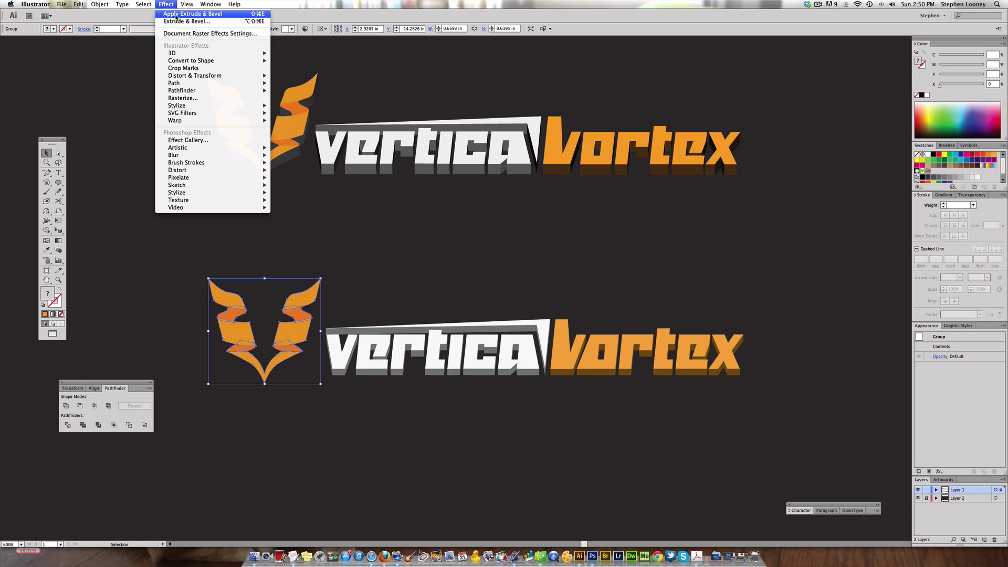
left_click(176, 14)
left_click(471, 248)
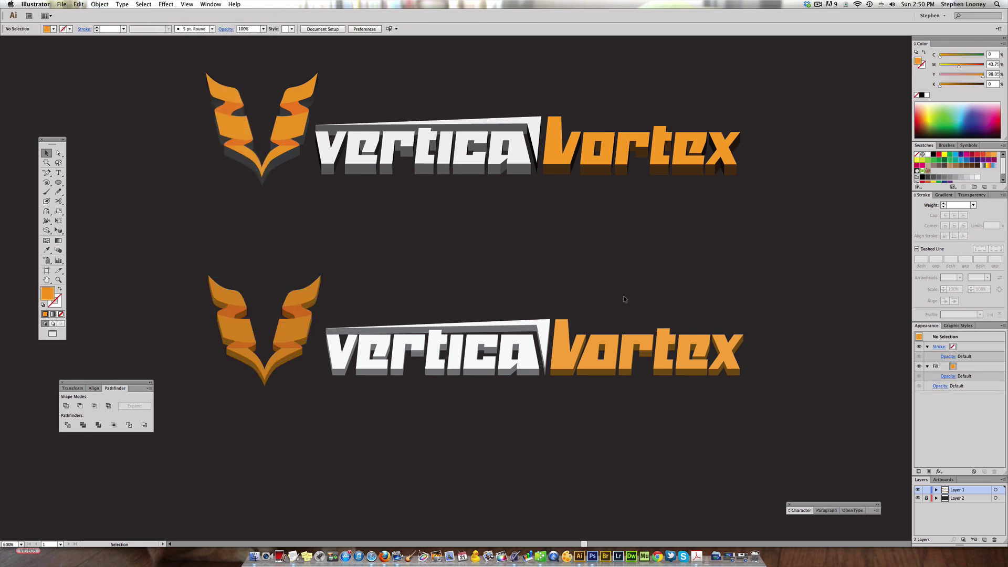
Undo and redo the emblem's 3D effect to compare, then direct-select one wing path.
left_click_drag(413, 257, 442, 266)
key("super+z")
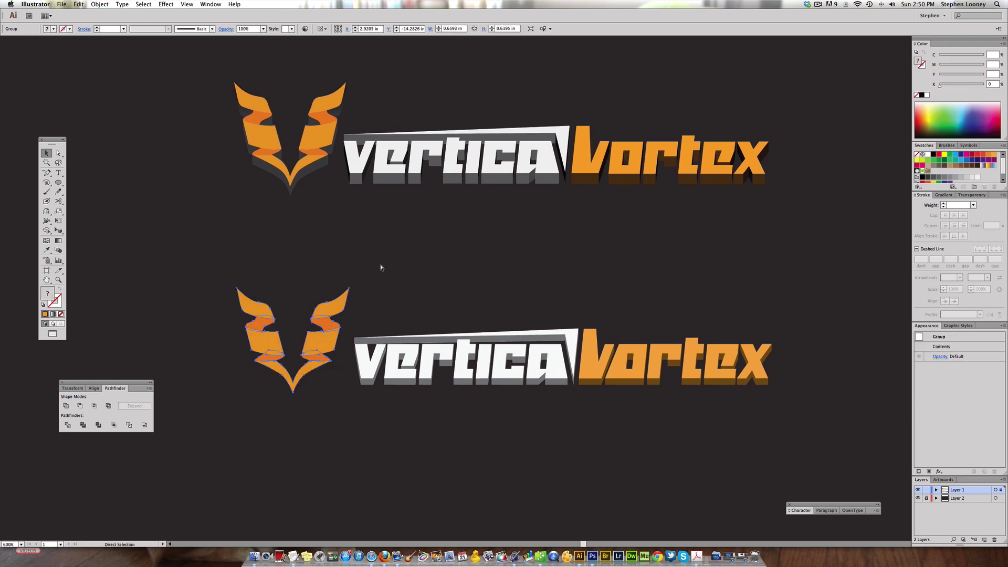
key("super+shift+e")
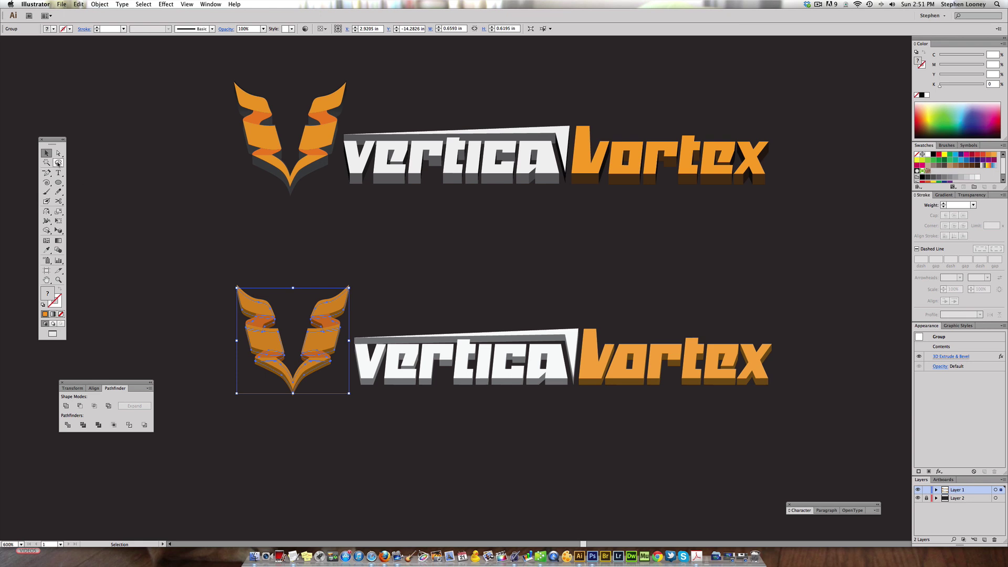
left_click(257, 239)
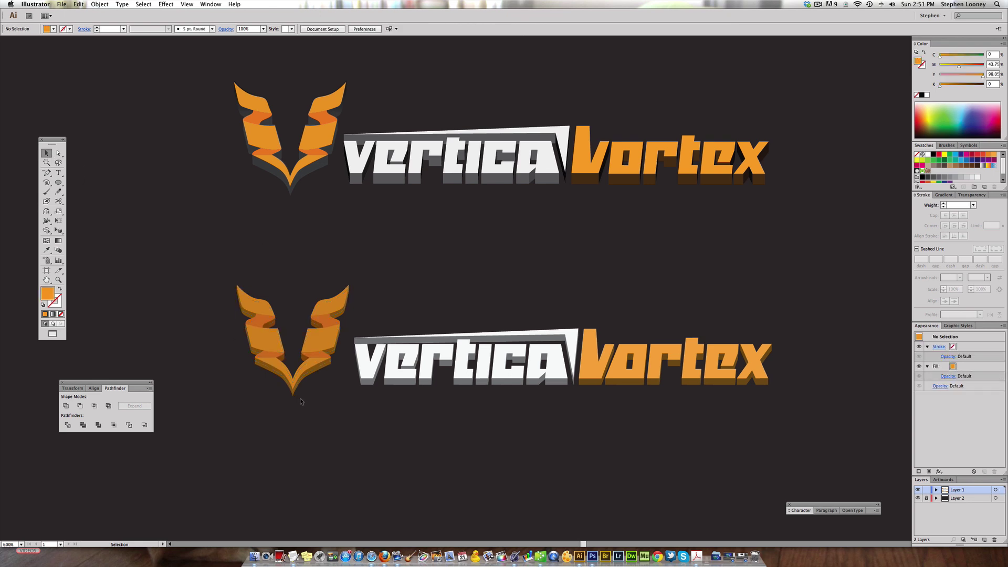
left_click(317, 371)
left_click(410, 277)
left_click(330, 306)
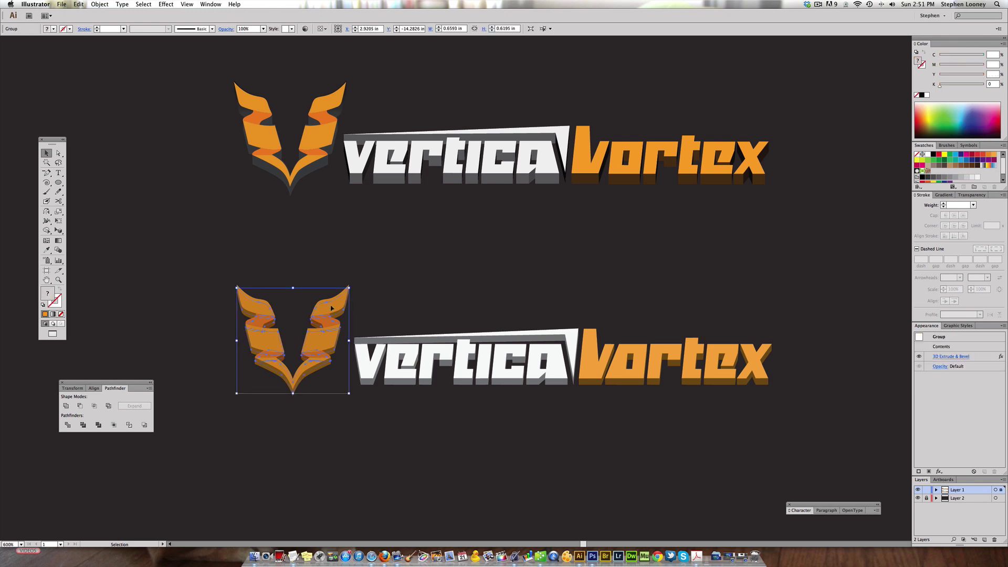
left_click(410, 277)
key("a")
left_click(338, 306)
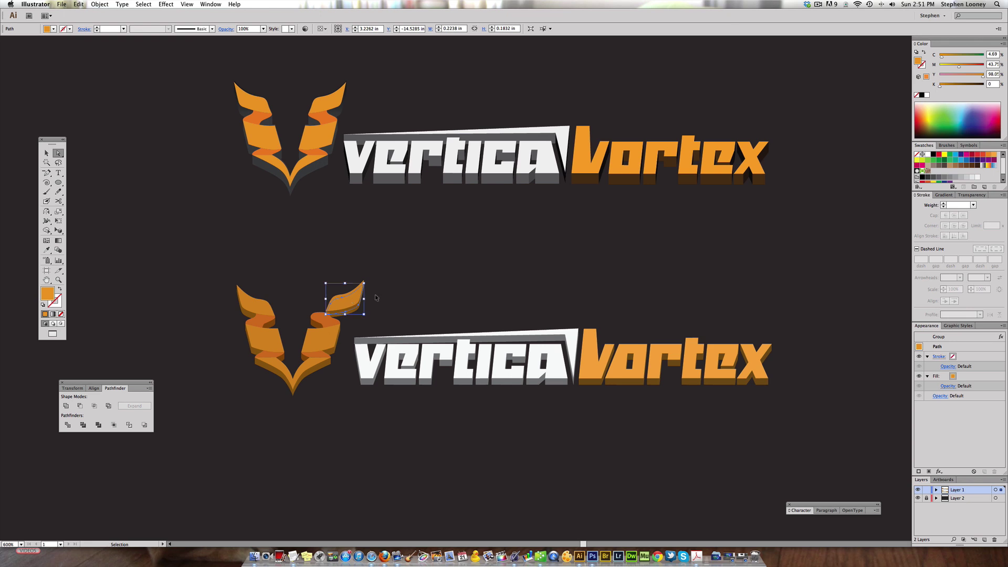
Expand the lower emblem's 3D appearance into editable shapes with Object > Expand Appearance.
left_click(27, 109)
left_click(46, 153)
left_click_drag(173, 249, 339, 329)
left_click(101, 5)
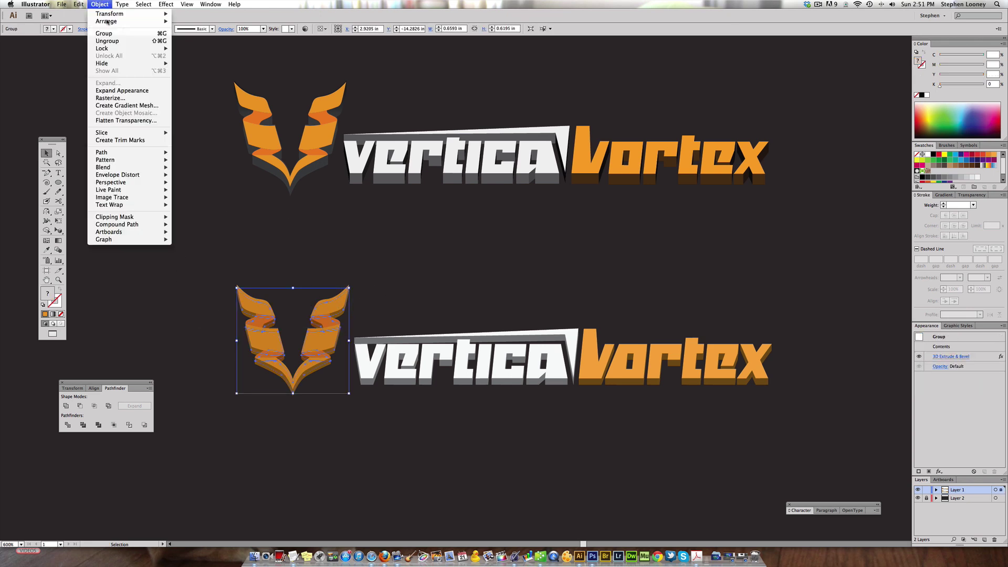
left_click(122, 90)
left_click(374, 268)
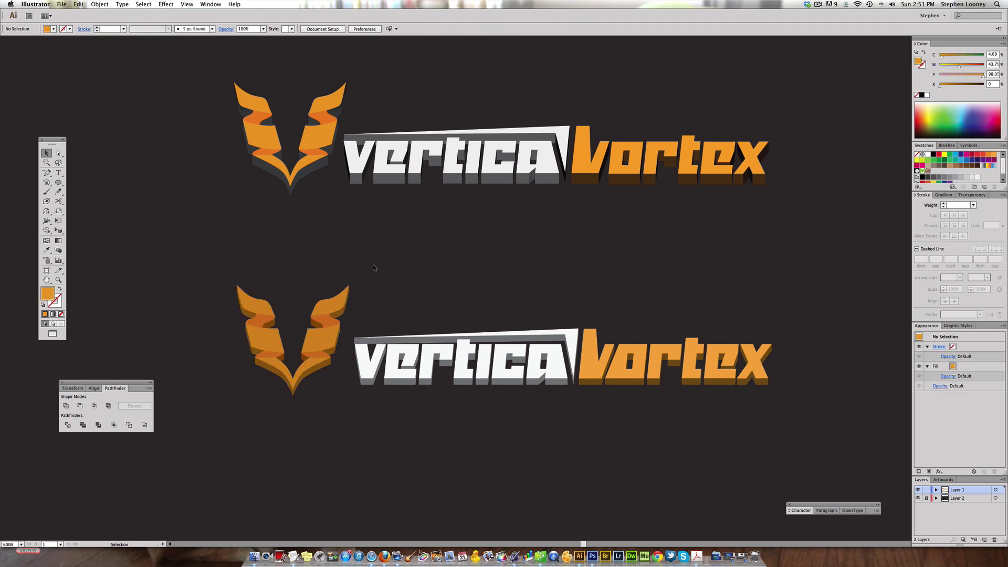
Recolour the emblem's horn, middle and chevron faces with the top emblem's horn orange.
key("a")
left_click(258, 310)
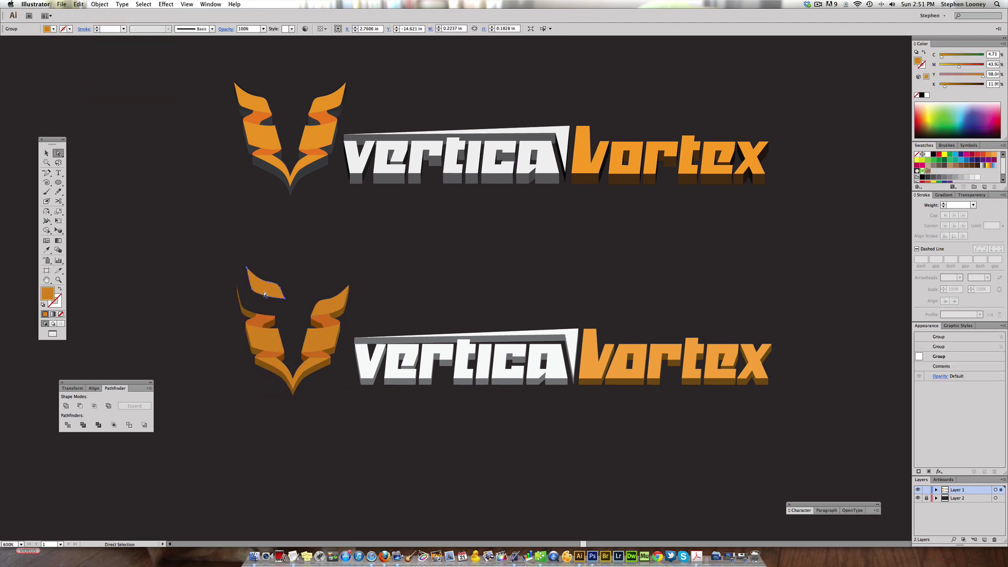
left_click_drag(330, 306, 330, 279)
key("super+z")
left_click(269, 306, "shift")
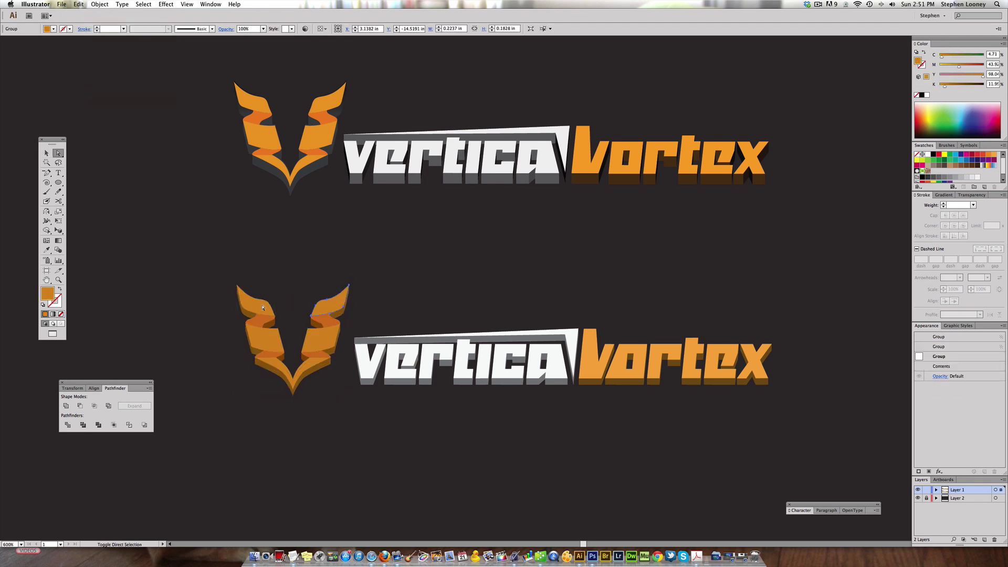
left_click(267, 338, "shift")
left_click(307, 368, "shift")
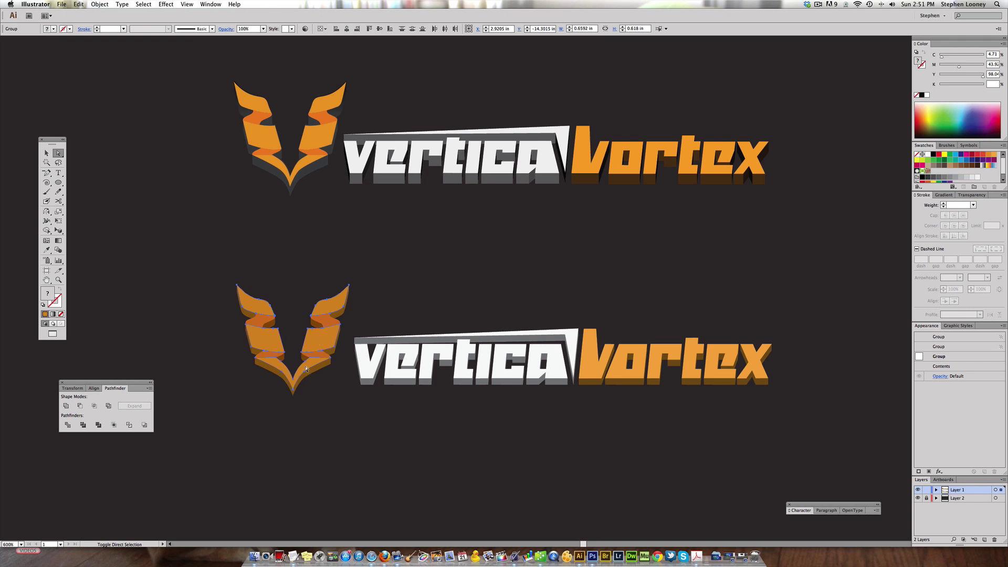
left_click(939, 154)
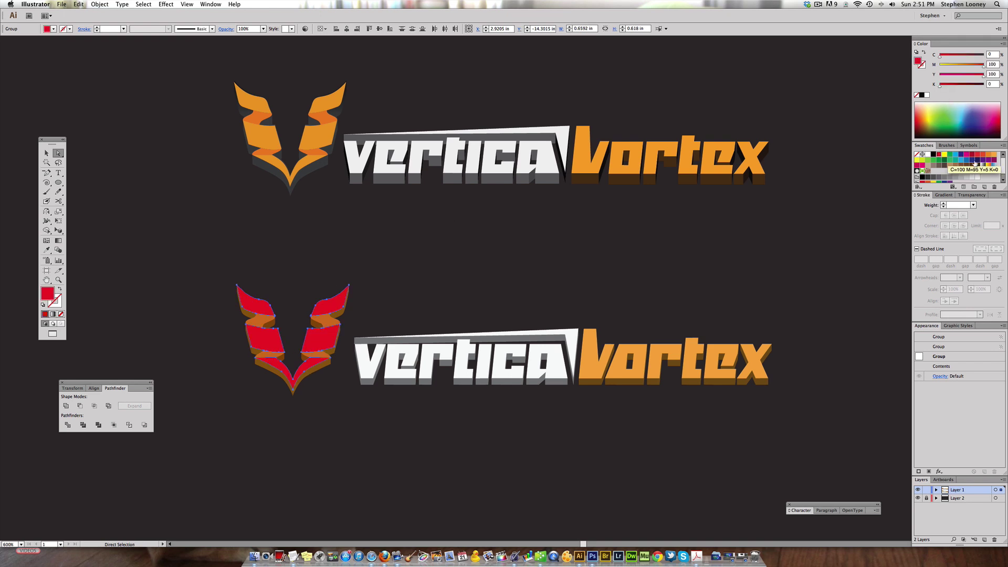
key("super+z")
left_click(46, 250)
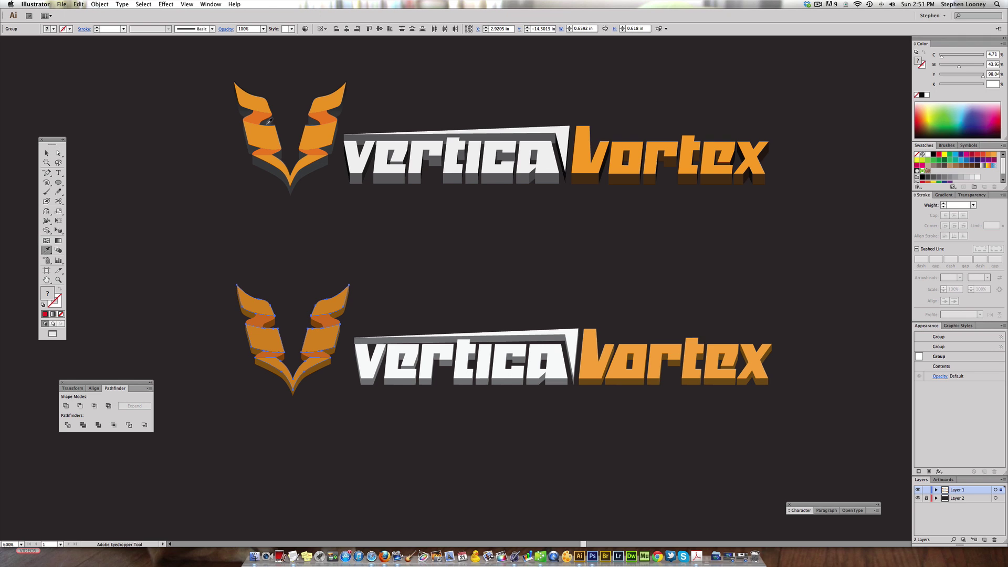
left_click(261, 101)
key("a")
left_click(262, 278)
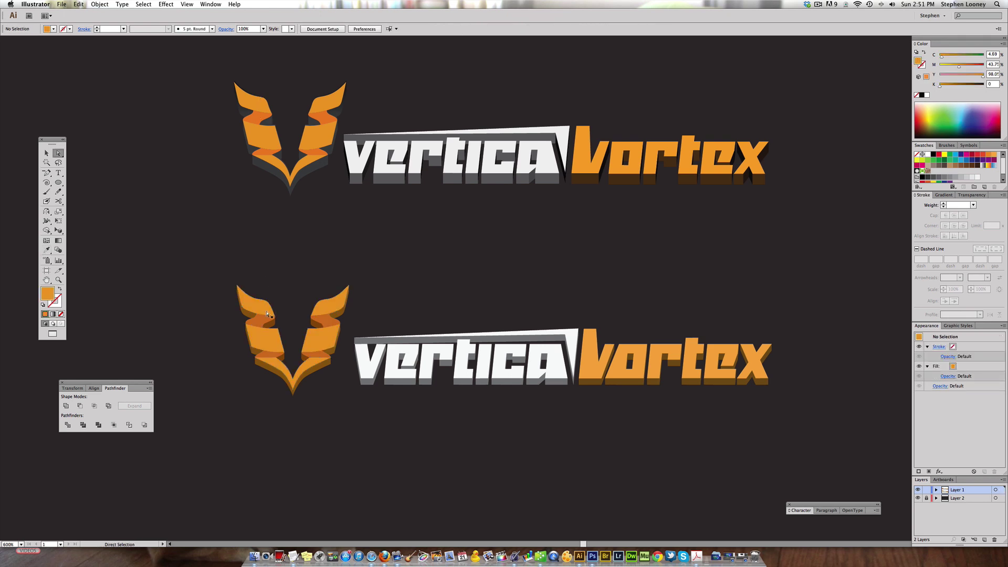
Give the emblem's dark fold and four ribbon bands the top emblem's darker orange.
left_click(264, 322)
left_click(326, 327, "shift+super")
left_click(316, 353, "shift+super")
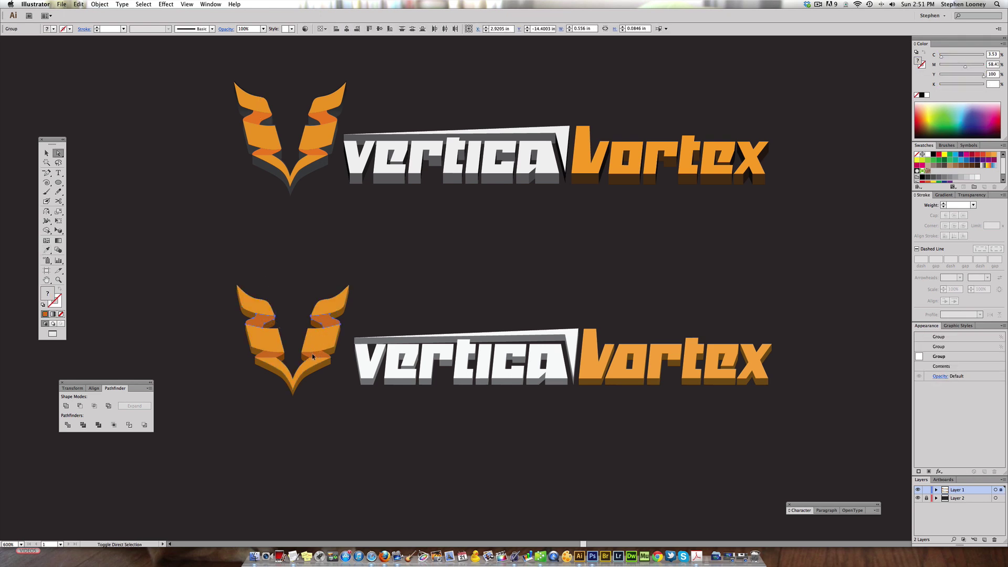
left_click(282, 357, "shift+super")
left_click(47, 250)
left_click(264, 150)
key("a")
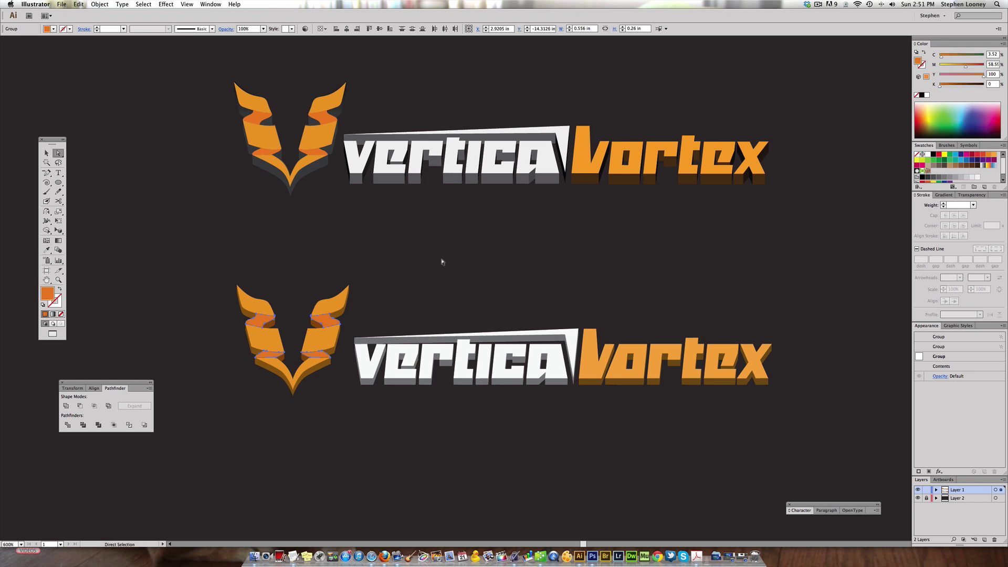
left_click(445, 254)
key("space")
mouse_move(473, 274)
left_mouse_down()
mouse_move(455, 270)
mouse_move(466, 274)
left_mouse_up()
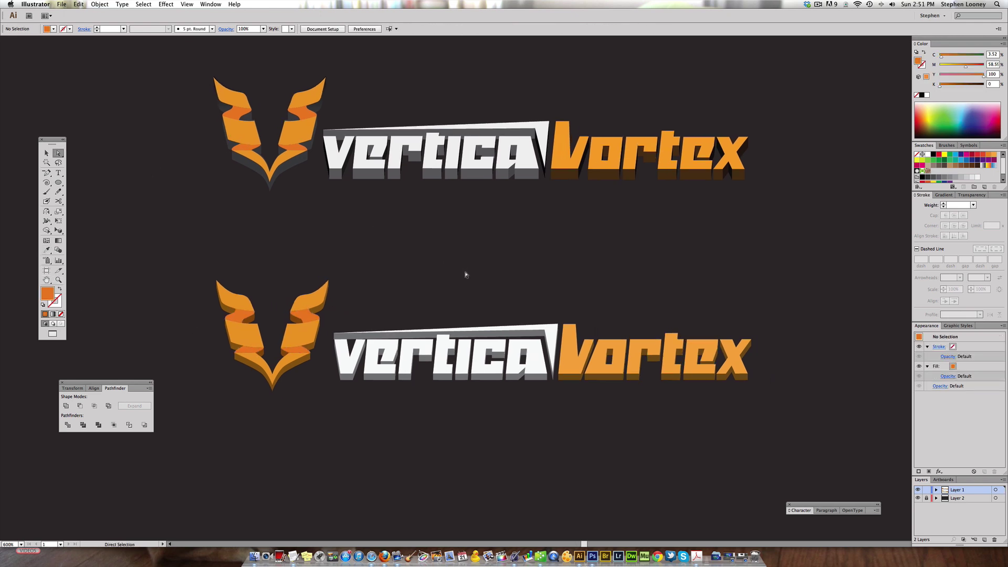